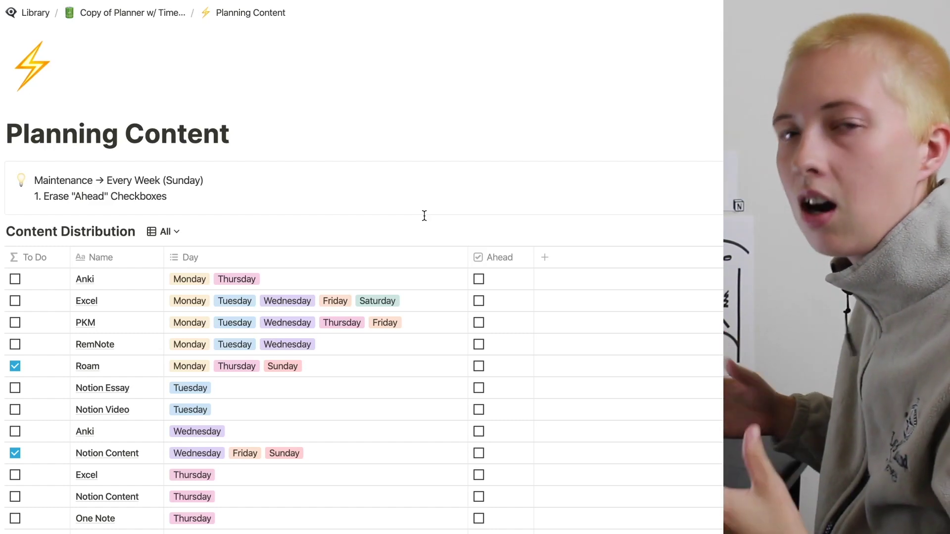
Step: Scroll down the page to bring the Content Distribution table into view
scroll(425, 215, down, 5)
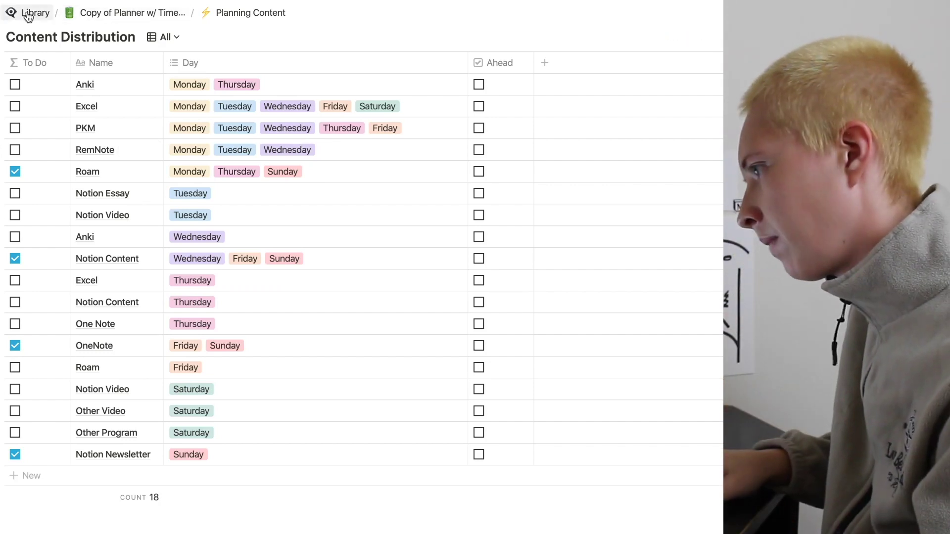
click(101, 21)
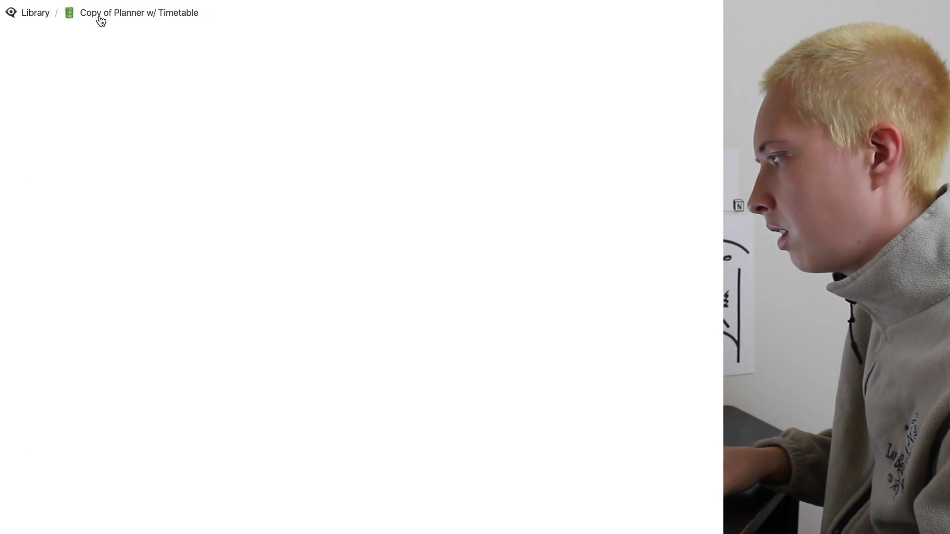
scroll(85, 174, down, 6)
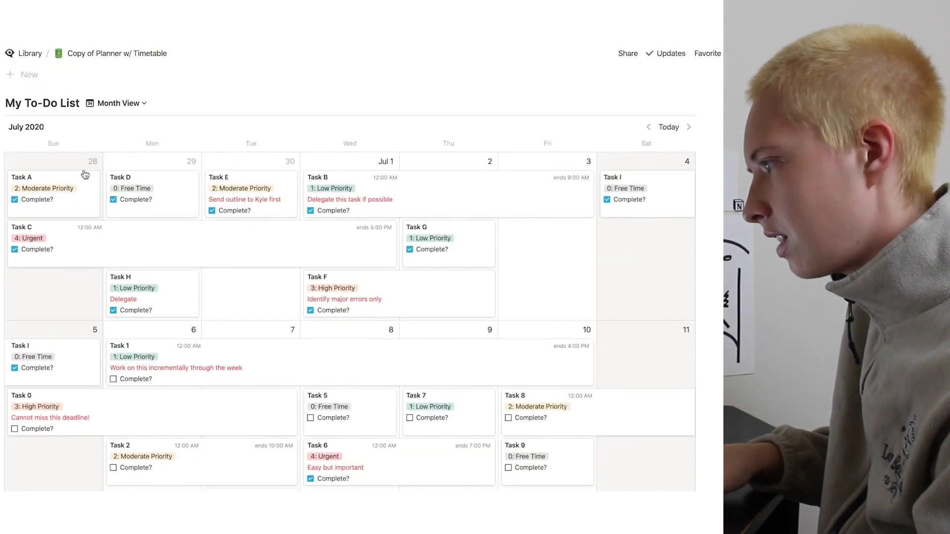
scroll(257, 378, down, 15)
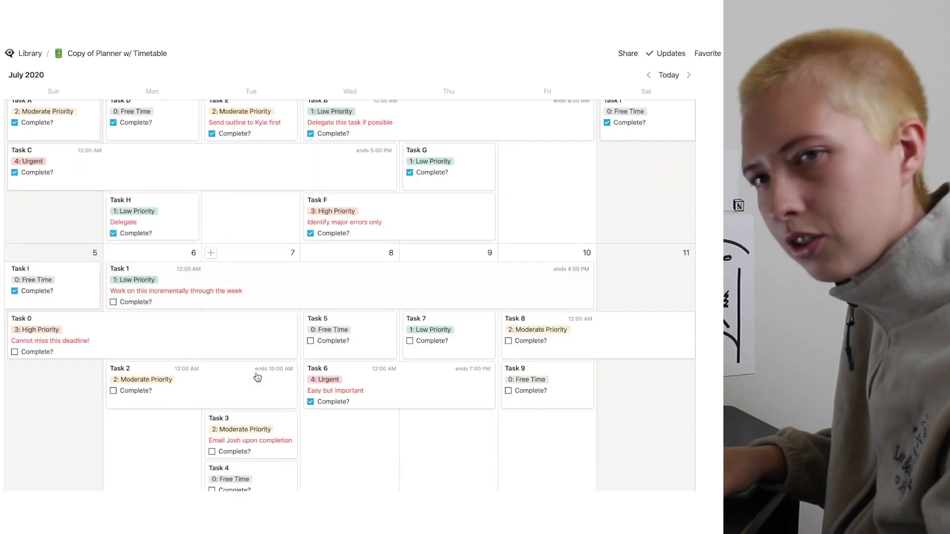
scroll(257, 377, up, 5)
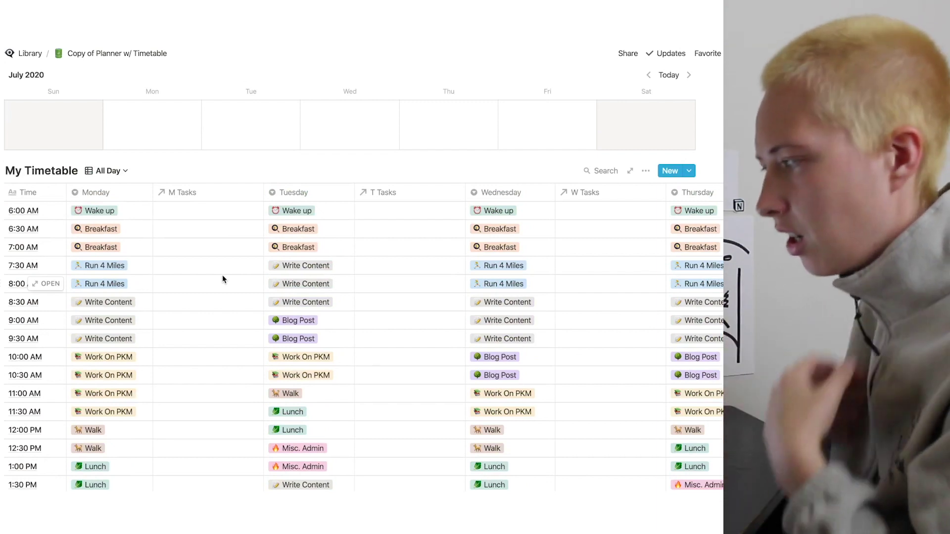
scroll(222, 279, up, 7)
scroll(224, 280, up, 10)
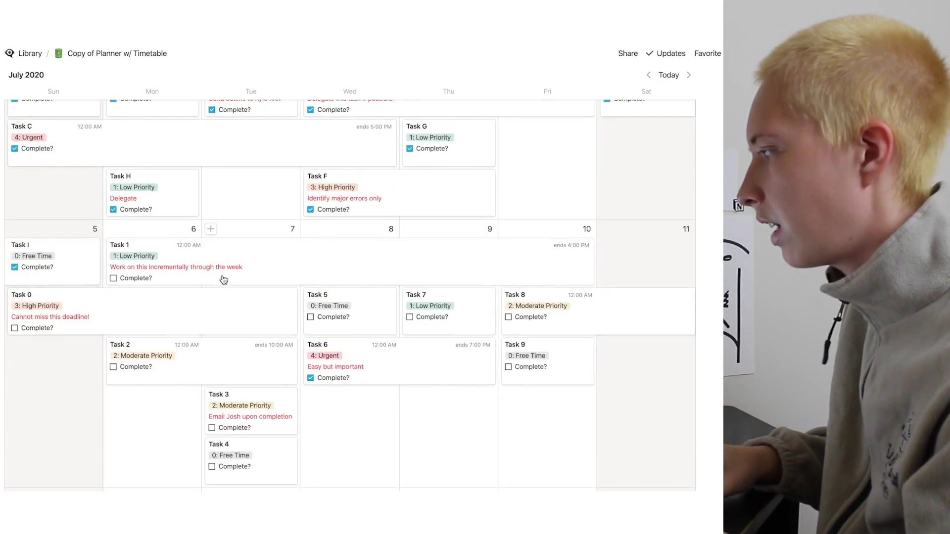
scroll(223, 275, up, 1)
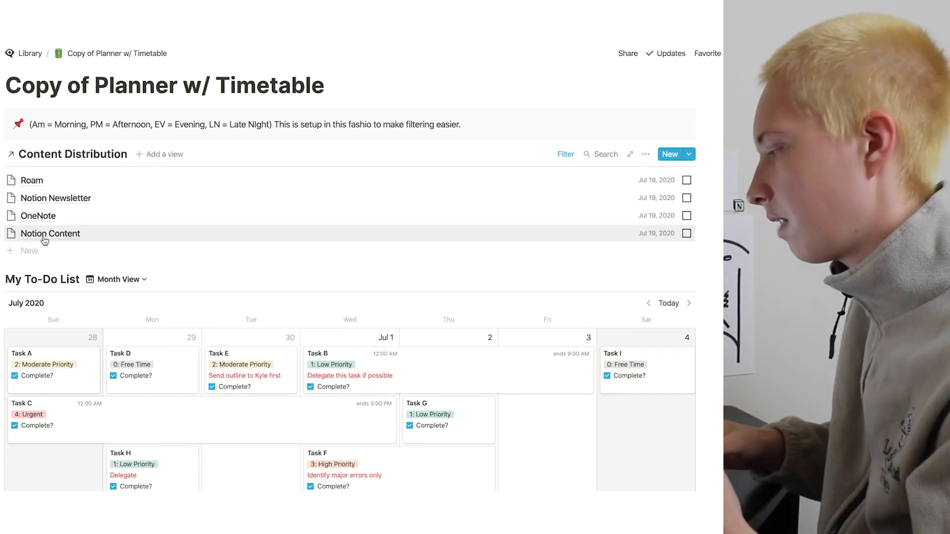
scroll(195, 229, up, 4)
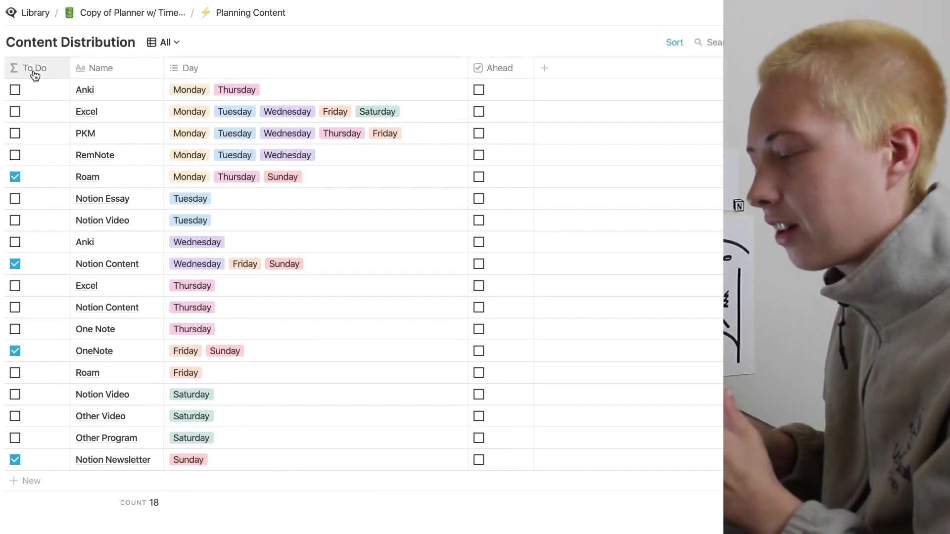
Step: Erase the old To Do formula entirely, then start the new one with contains(
scroll(233, 85, up, 1)
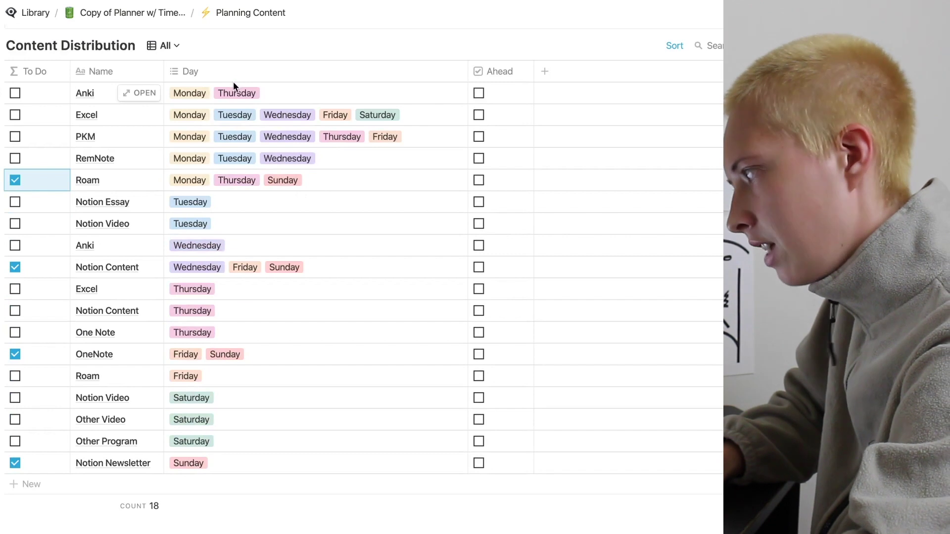
click(31, 180)
drag(314, 318, 5, 206)
key(BackSpace)
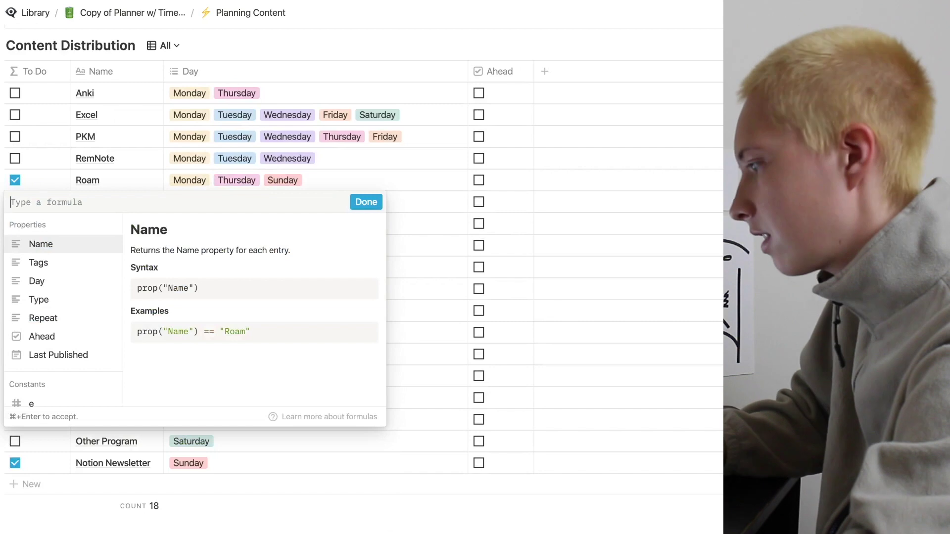
click(366, 202)
click(32, 181)
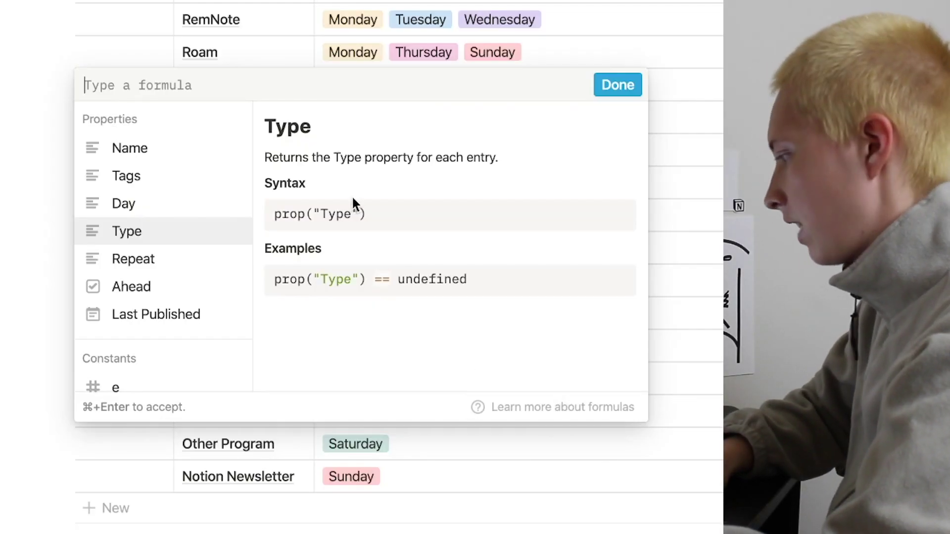
text(con)
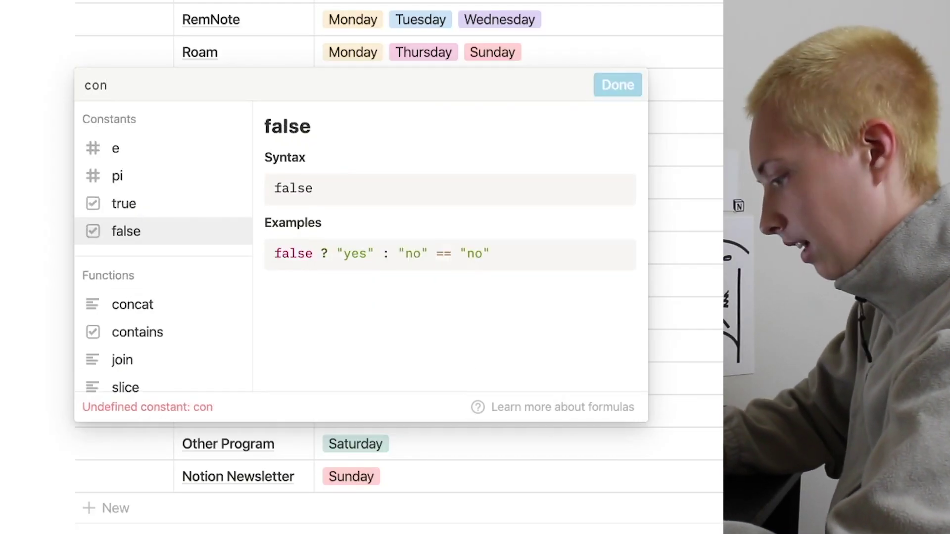
text(tains)
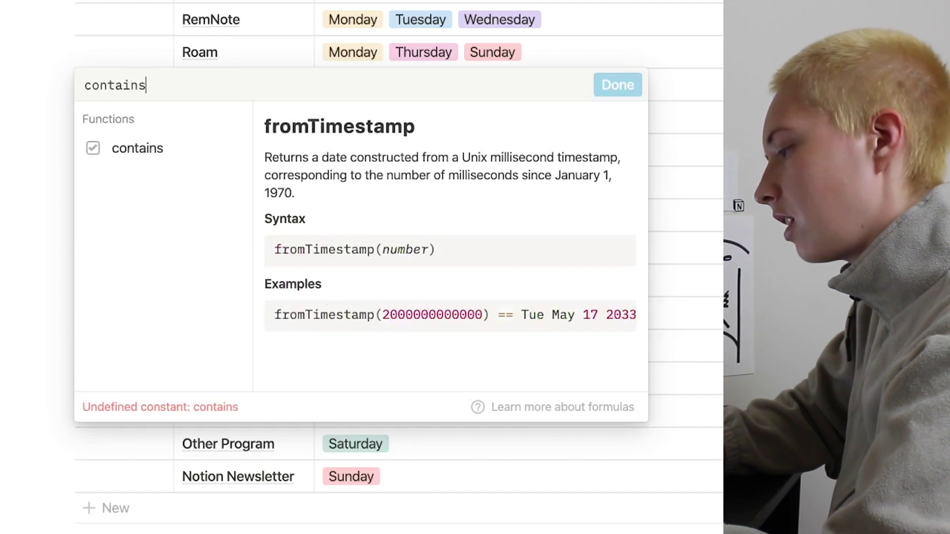
text(()
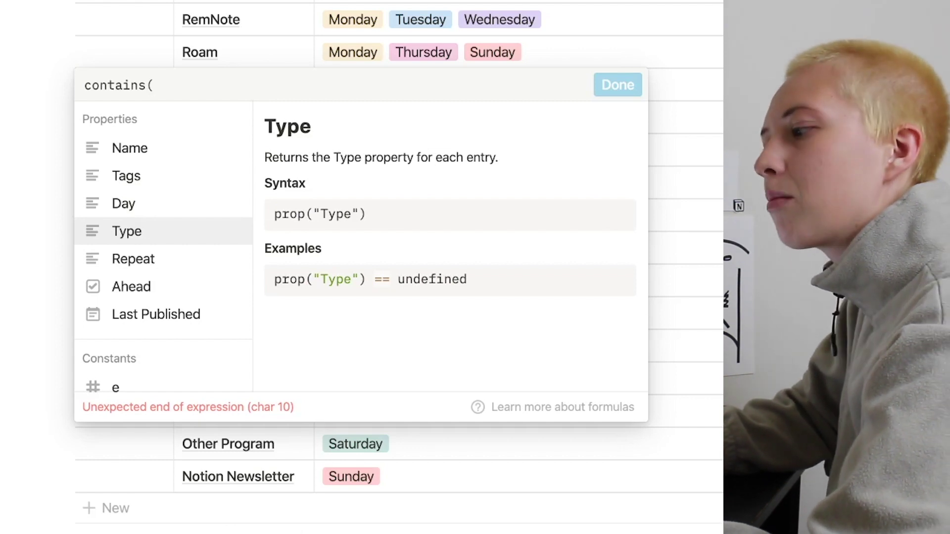
Step: Finish the To Do formula as contains(prop("Day"), formatDate(now(), "dddd")) and accept it
text(pr)
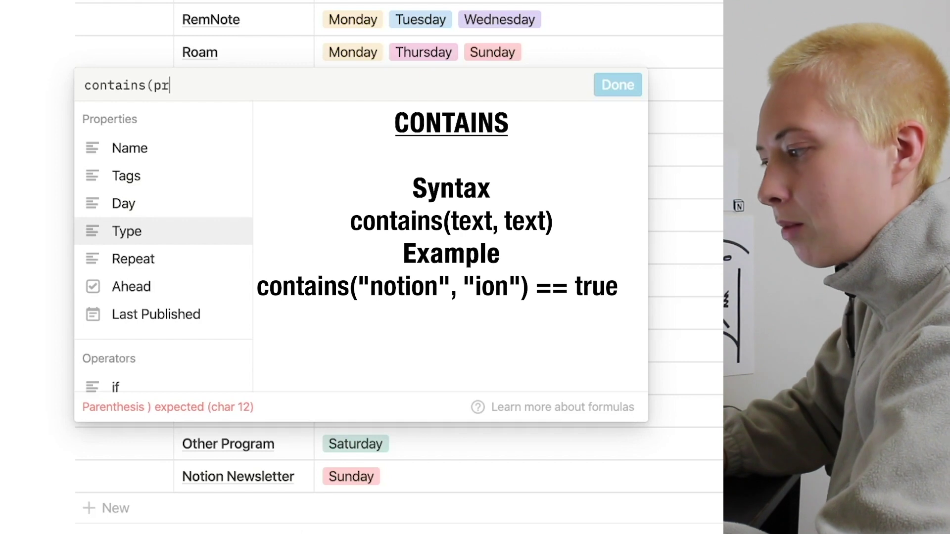
text(op)
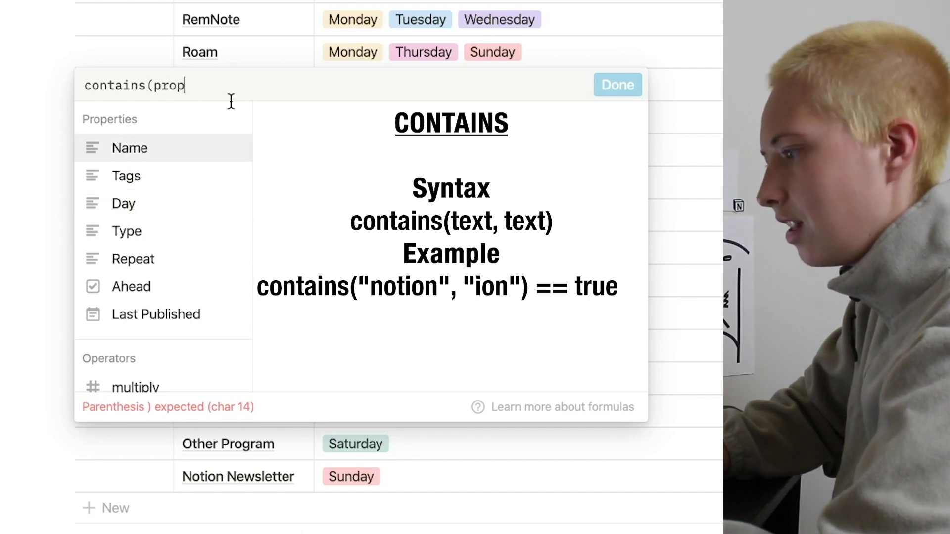
click(157, 213)
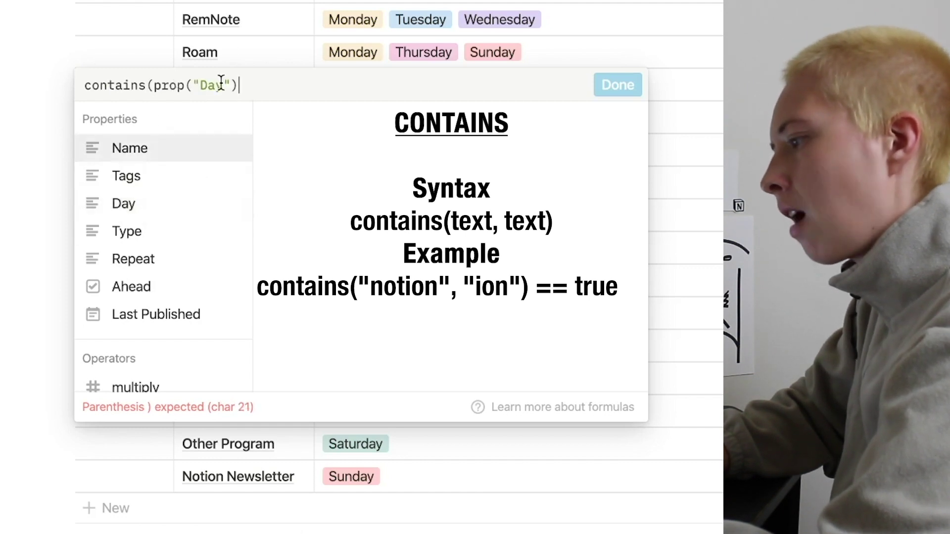
text(,)
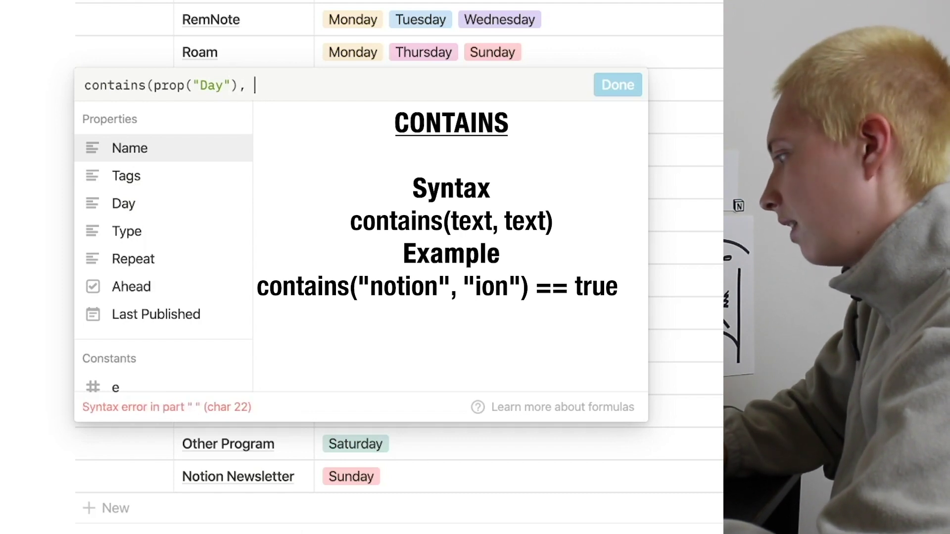
text(form)
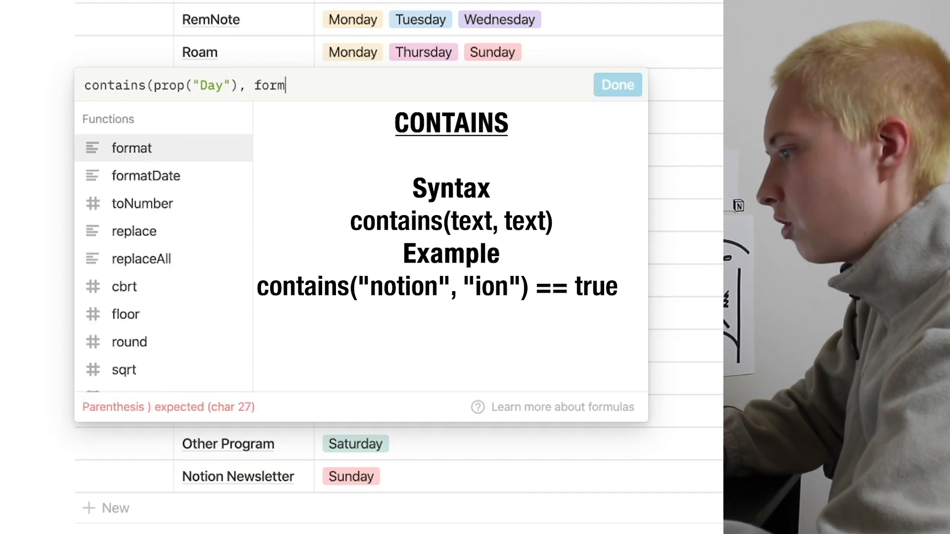
text(atDate)
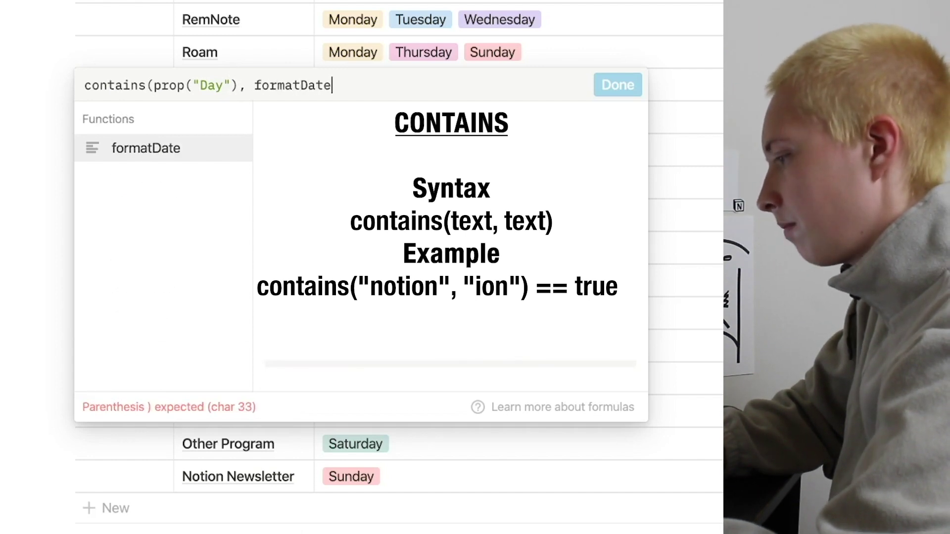
text((now()
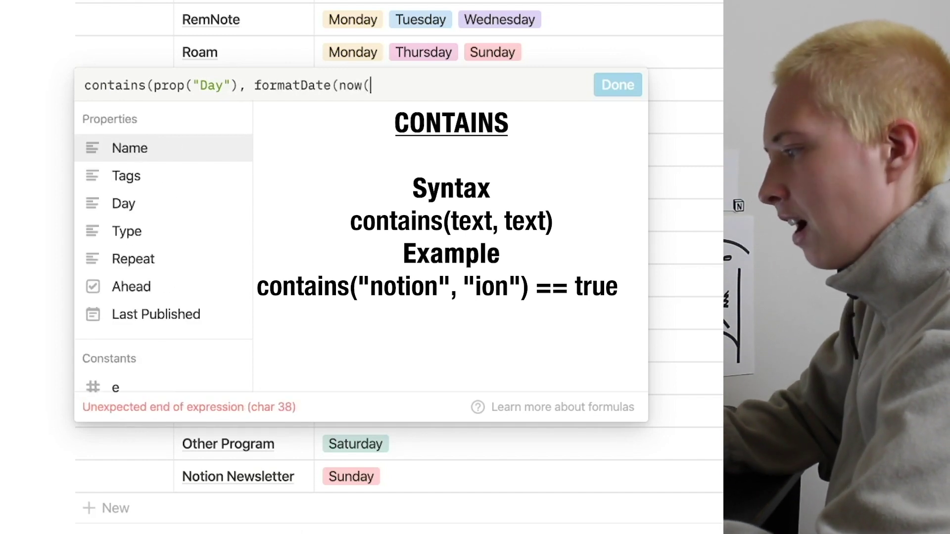
text(), ")
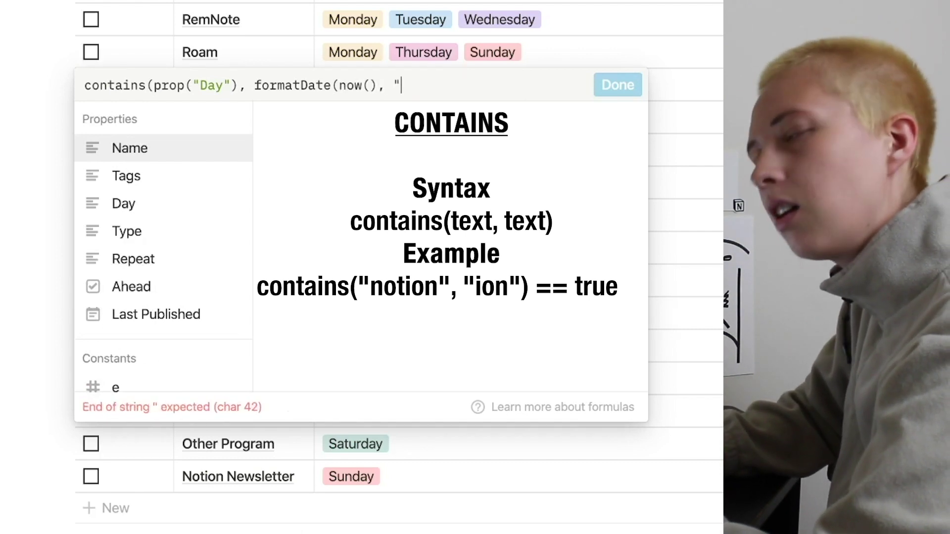
text(d)
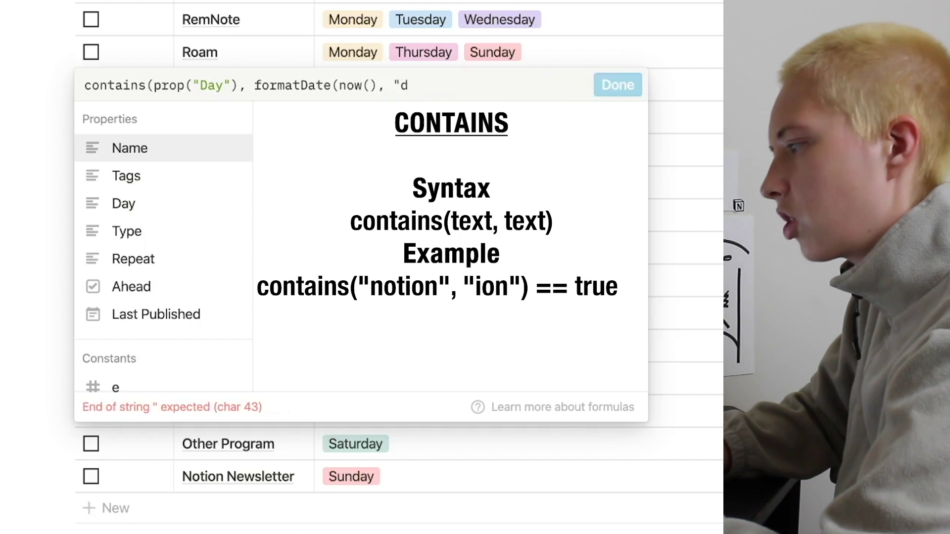
text(ddd)
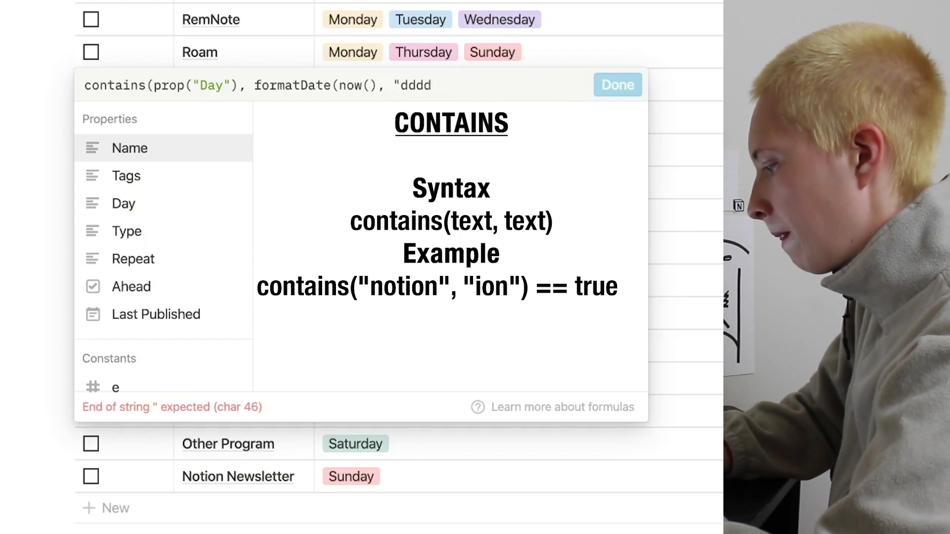
text("))
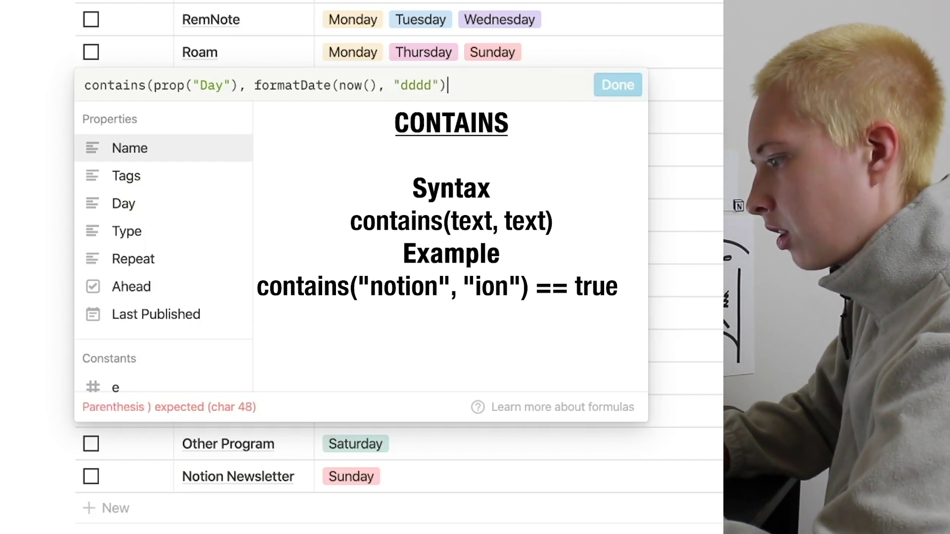
text())
key(super+Return)
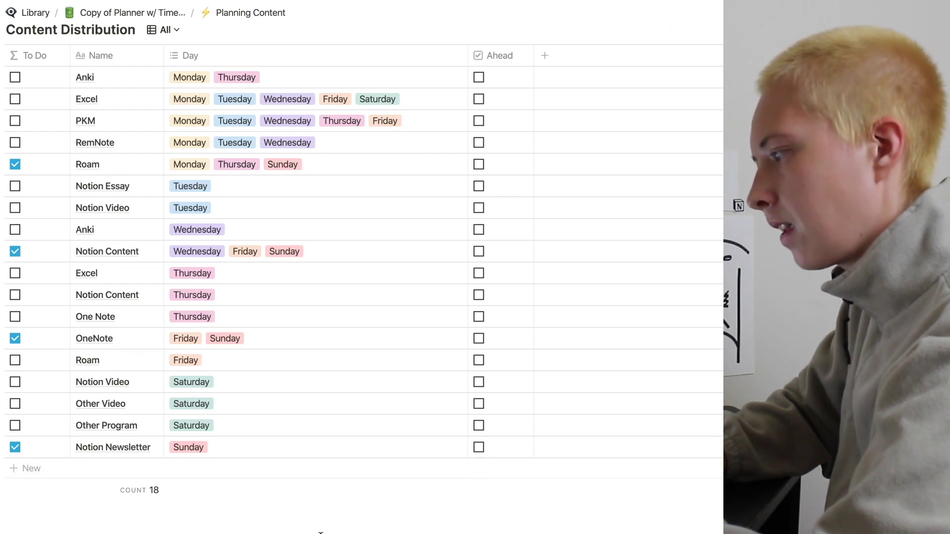
Step: Review the To Do formula without changes and scroll back to the Content Distribution table
scroll(321, 533, up, 1)
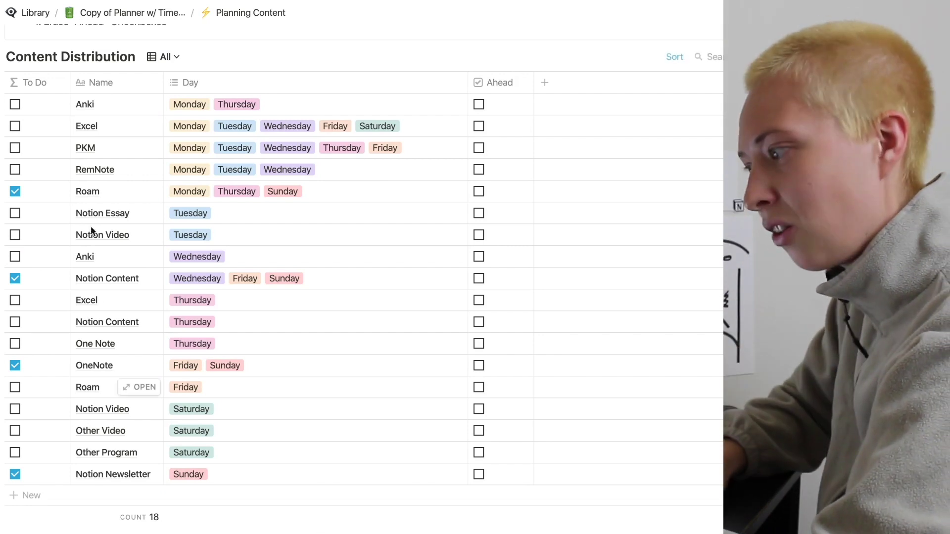
click(35, 191)
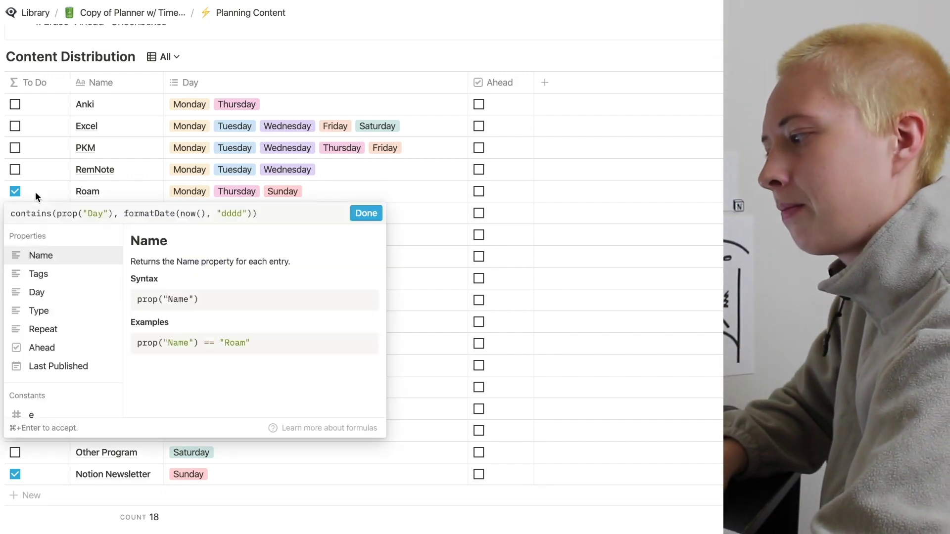
key(Escape)
scroll(100, 266, down, 2)
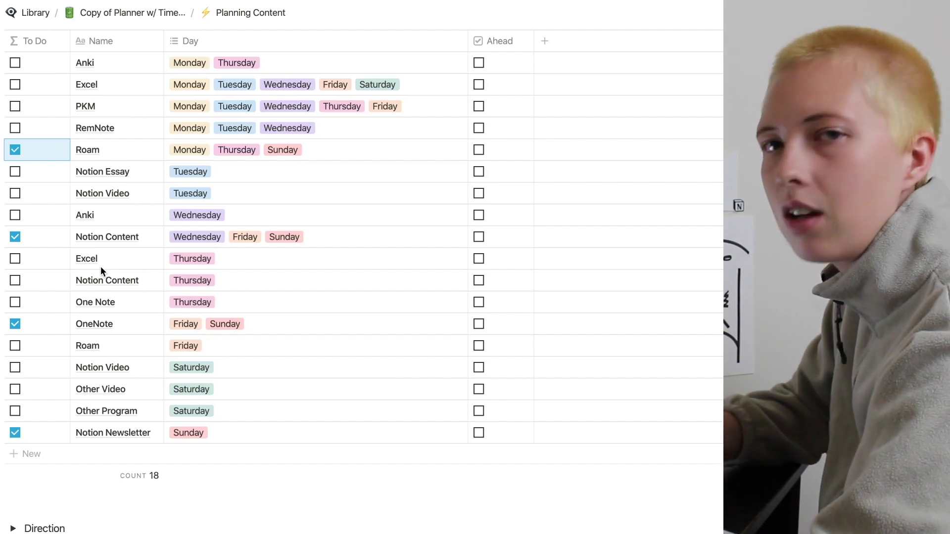
scroll(425, 264, up, 2)
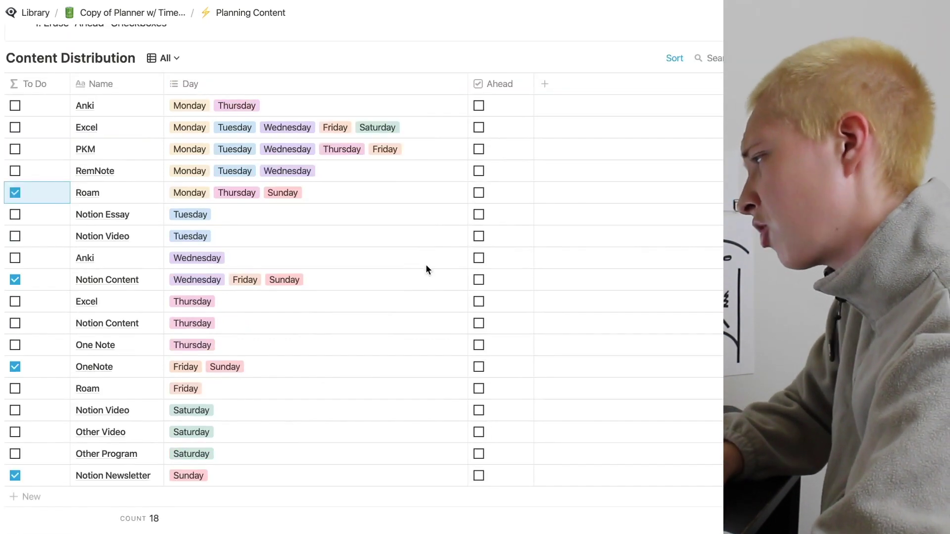
scroll(426, 266, down, 1)
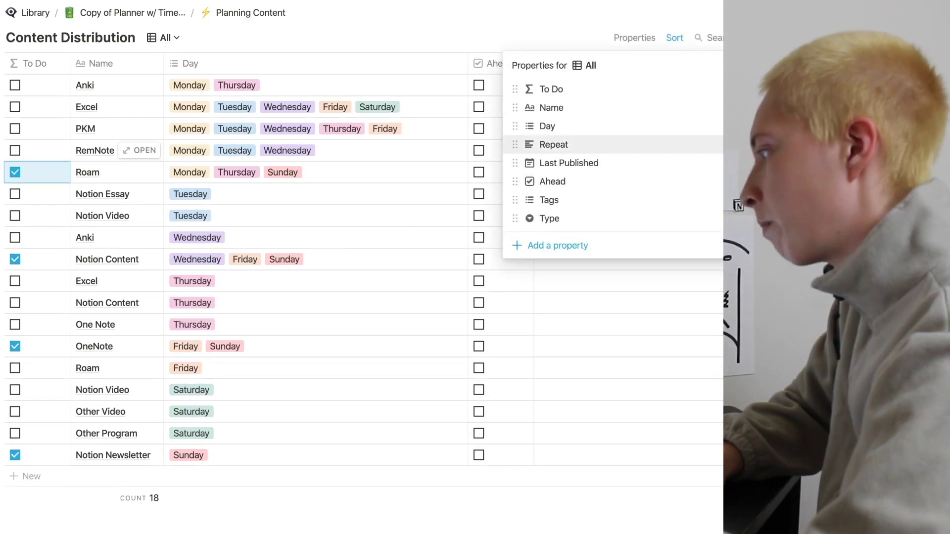
Step: Show the Repeat and Last Published columns in the Content Distribution table
click(712, 144)
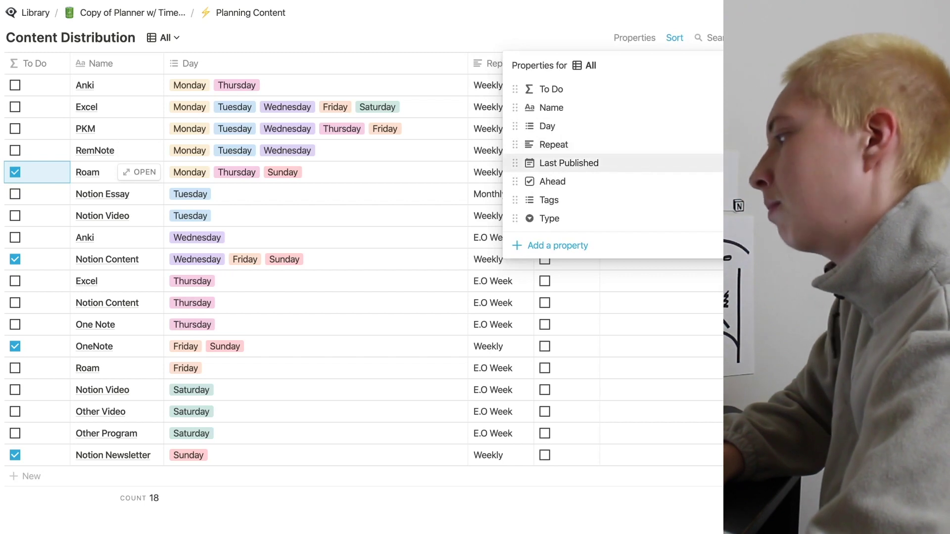
click(712, 163)
click(620, 520)
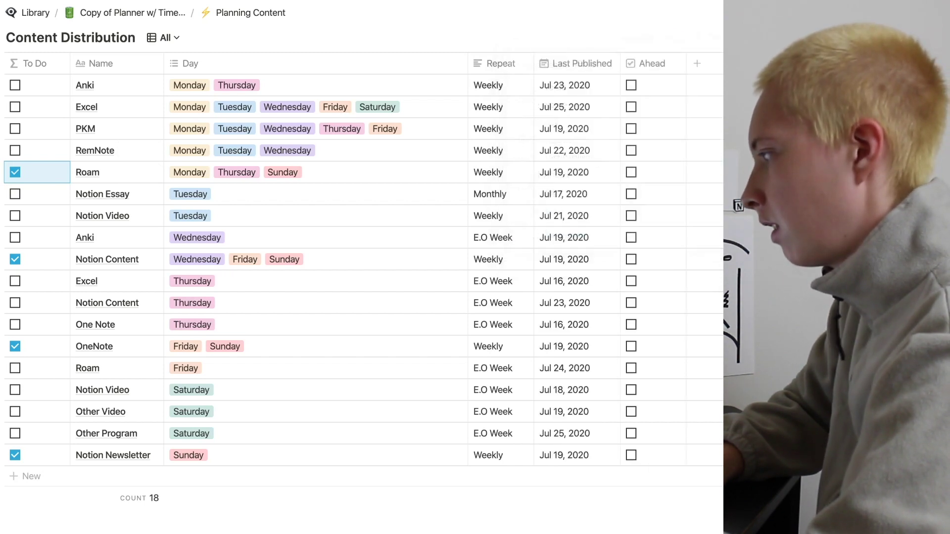
Step: Inspect the Anki rows' Weekly and E.O Week Repeat values without changing them
scroll(472, 298, up, 1)
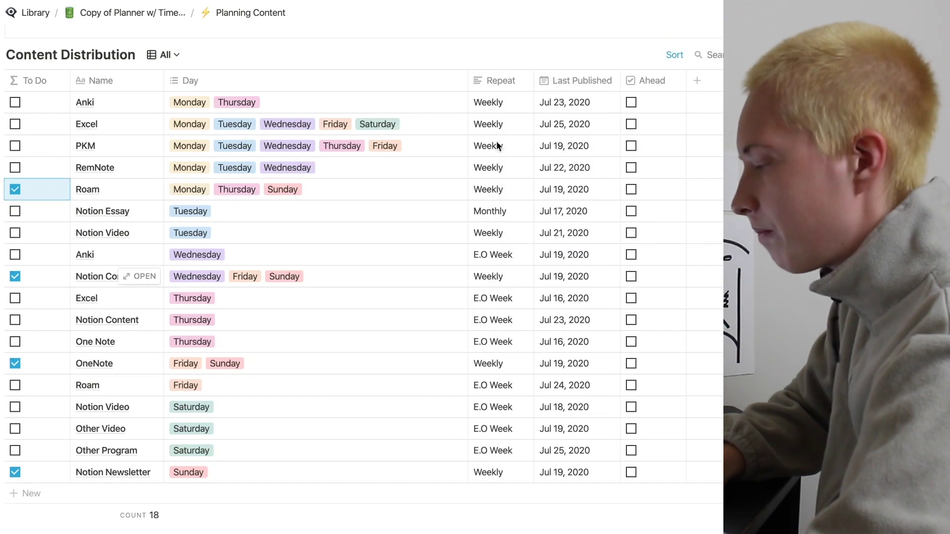
click(498, 102)
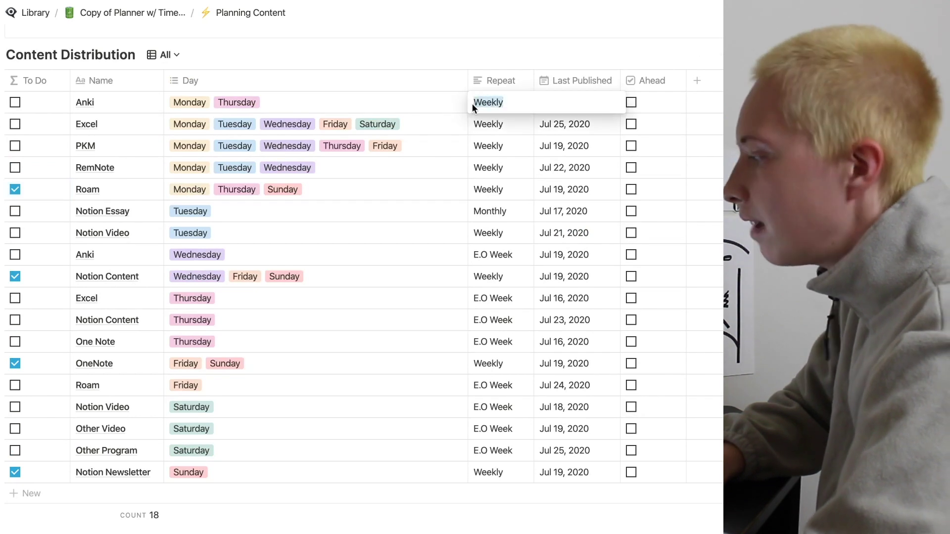
drag(473, 102, 475, 255)
key(Escape)
click(510, 254)
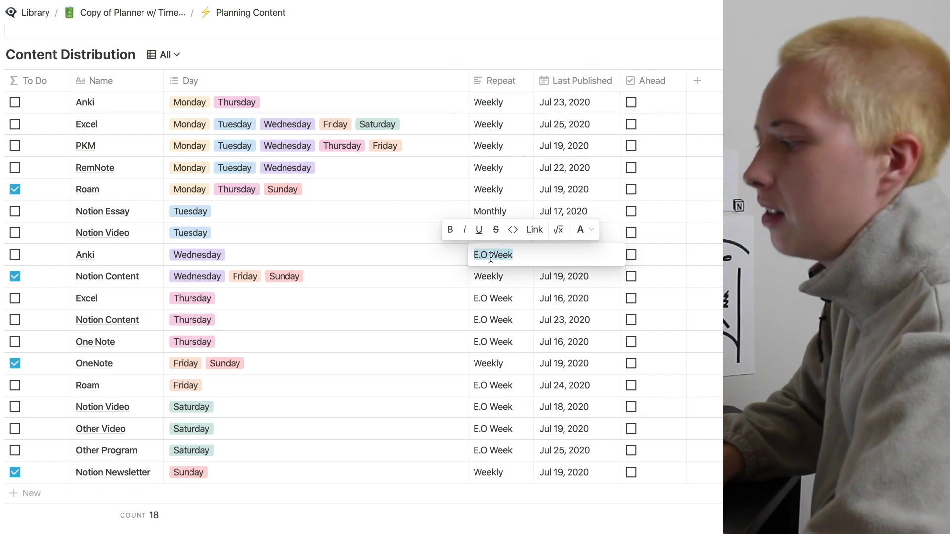
click(419, 311)
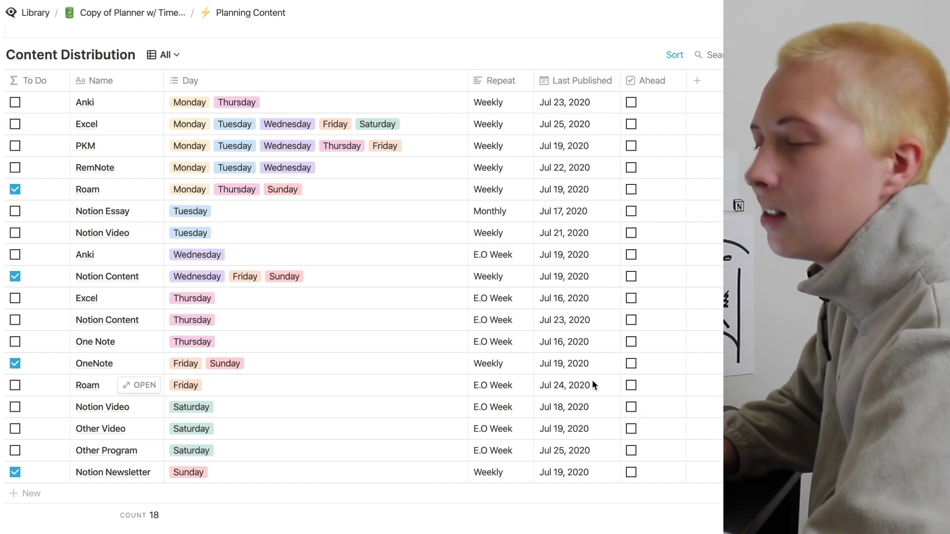
Step: Add Sunday to the Friday Roam row's Day values
scroll(593, 382, down, 1)
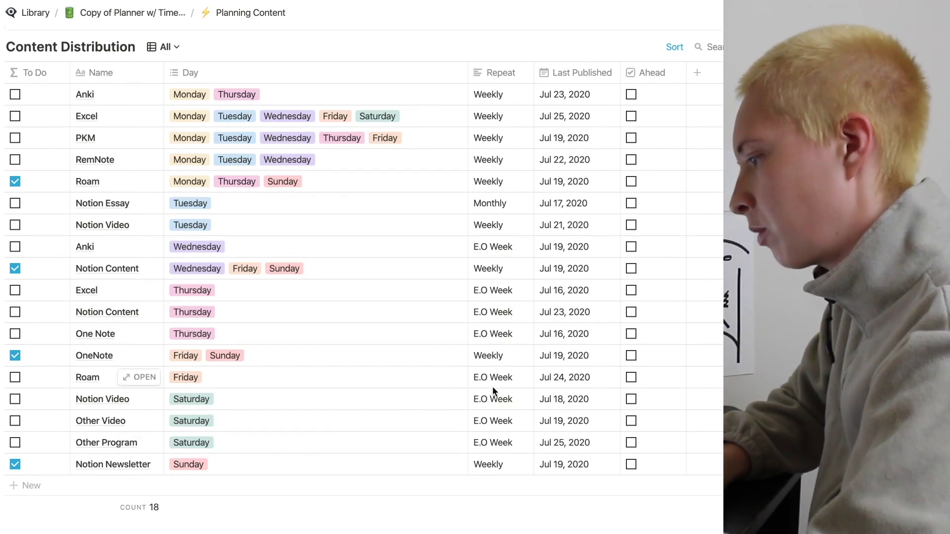
click(243, 378)
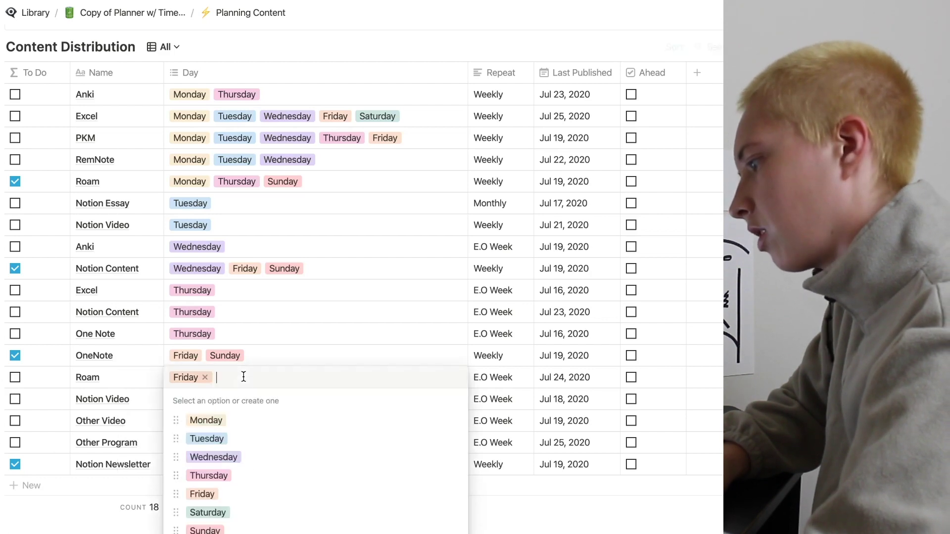
click(231, 529)
key(Escape)
click(44, 378)
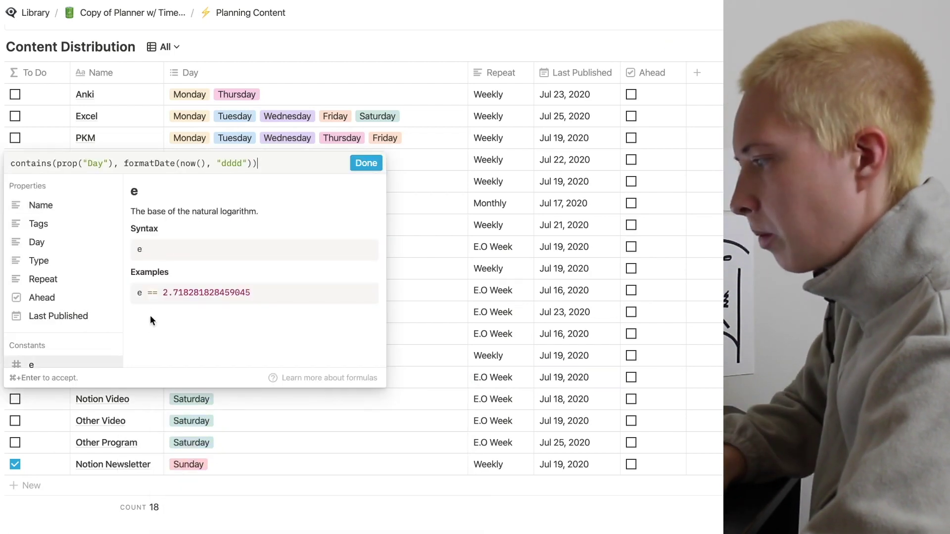
Step: Prefix the To Do formula with prop("Repeat") == "Weekly" and before the contains check
click(11, 165)
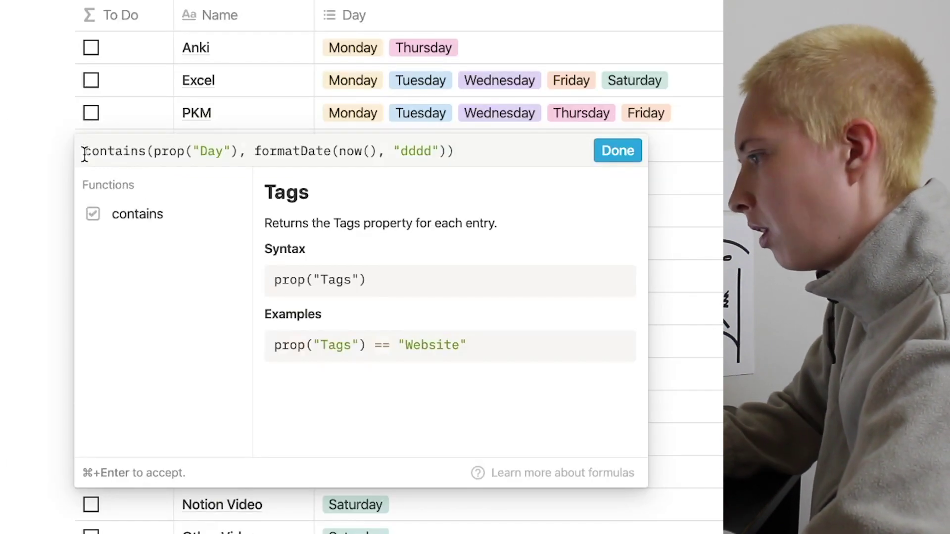
text(prop()
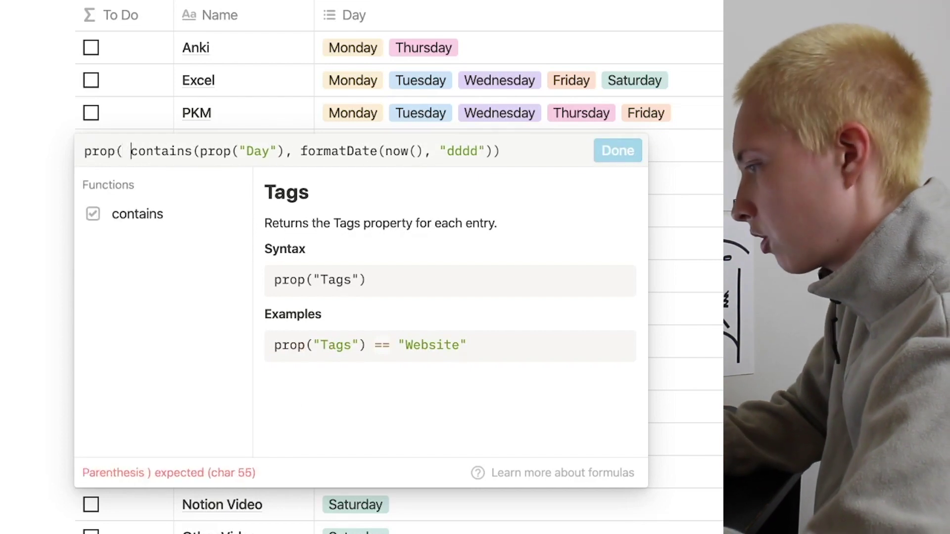
key(BackSpace)
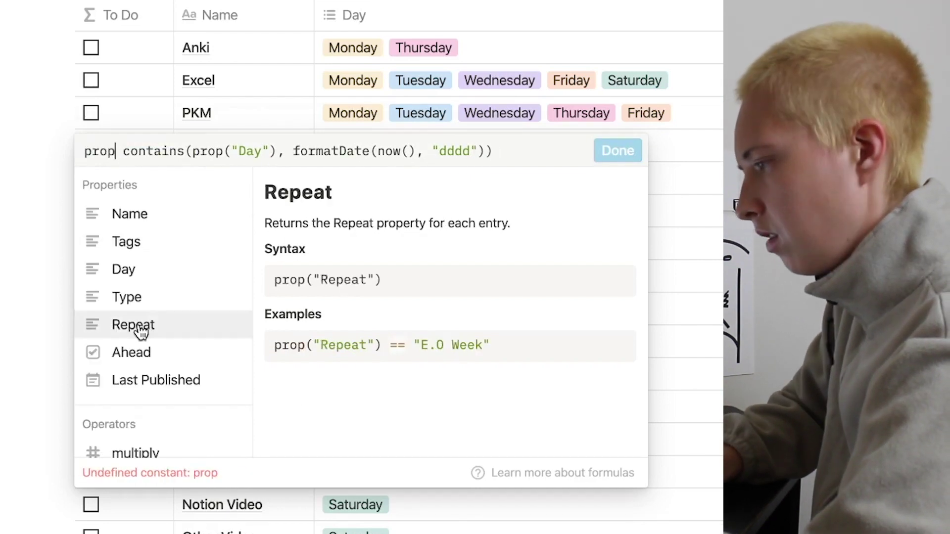
click(141, 331)
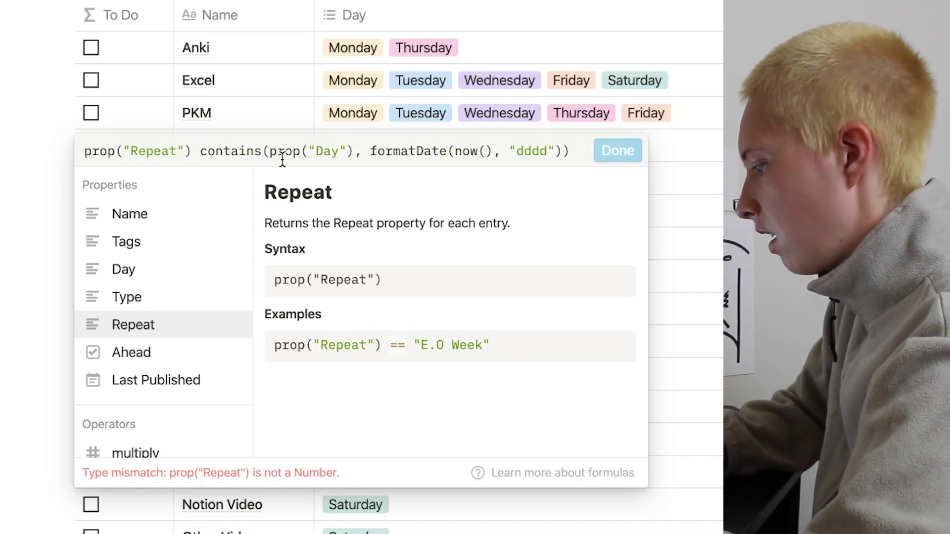
text(== )
text("Weekl)
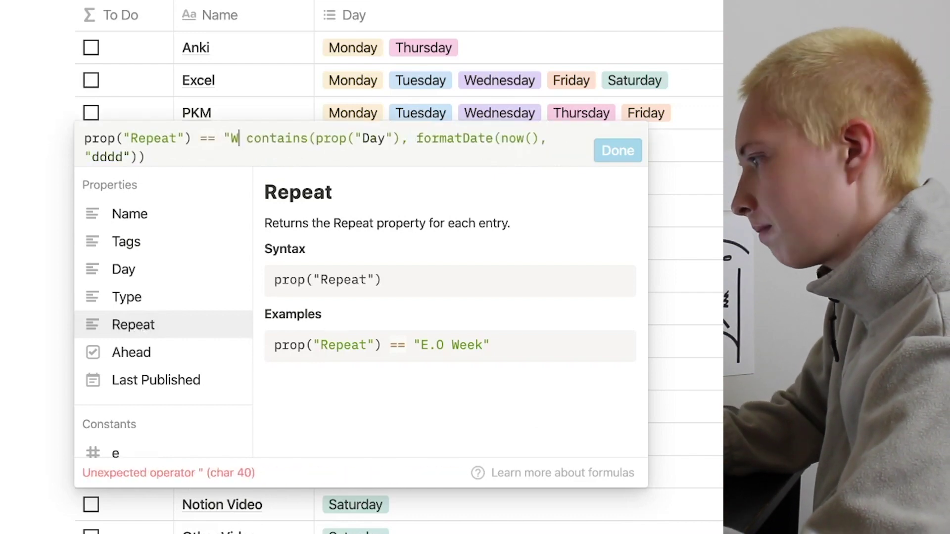
text(y")
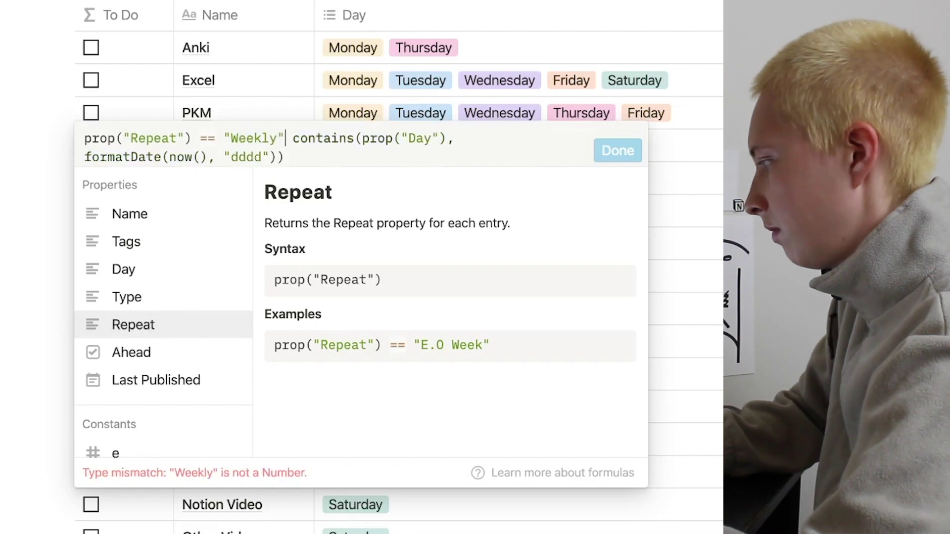
text( and)
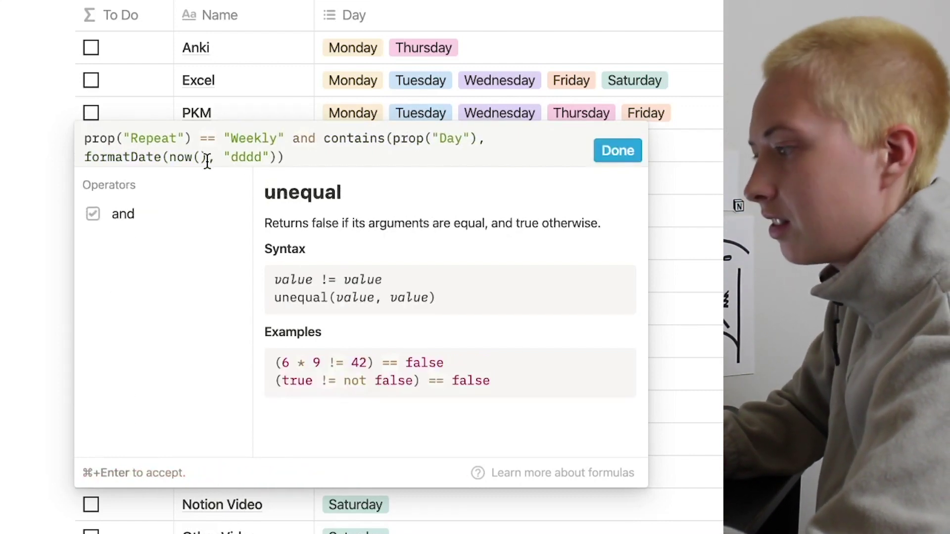
click(328, 155)
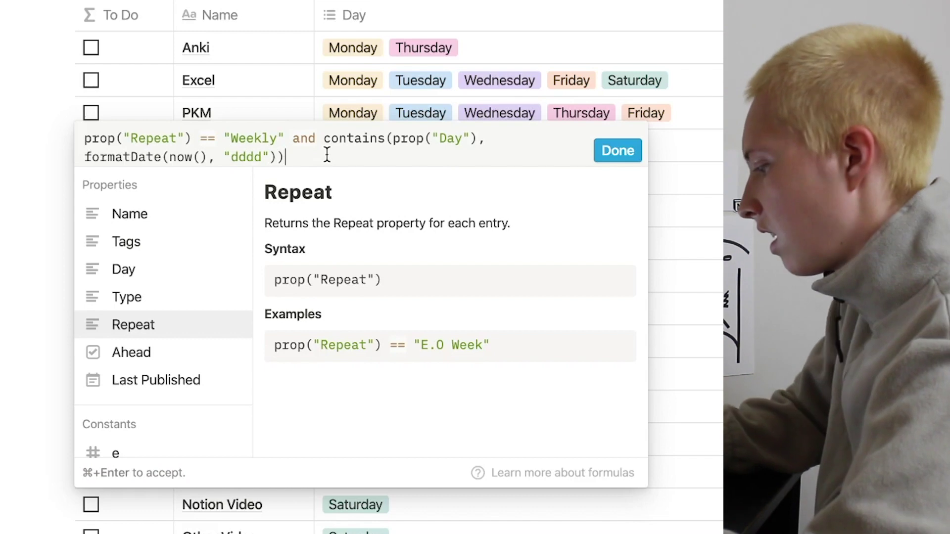
Step: Append an or clause requiring Repeat to equal "E.O Week" and starting a contains check
text(or)
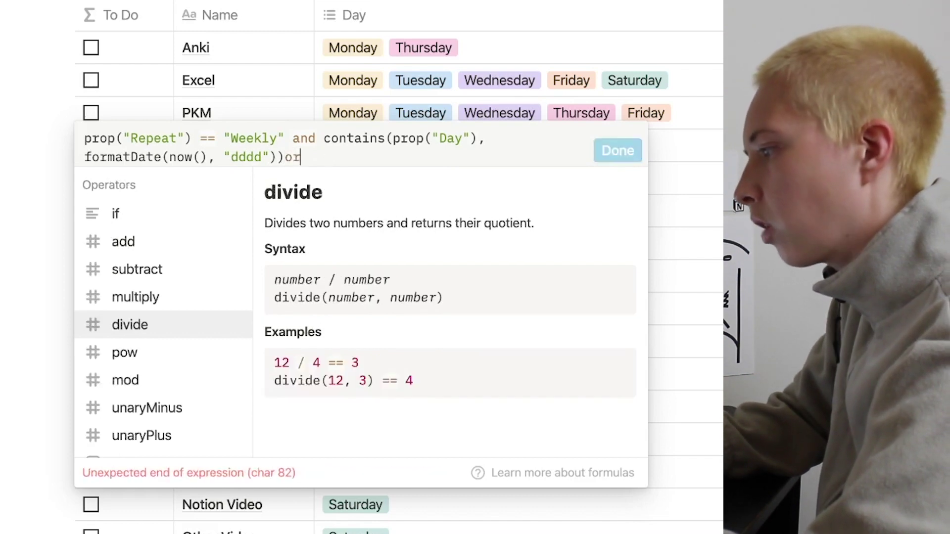
key(BackSpace)
text(r )
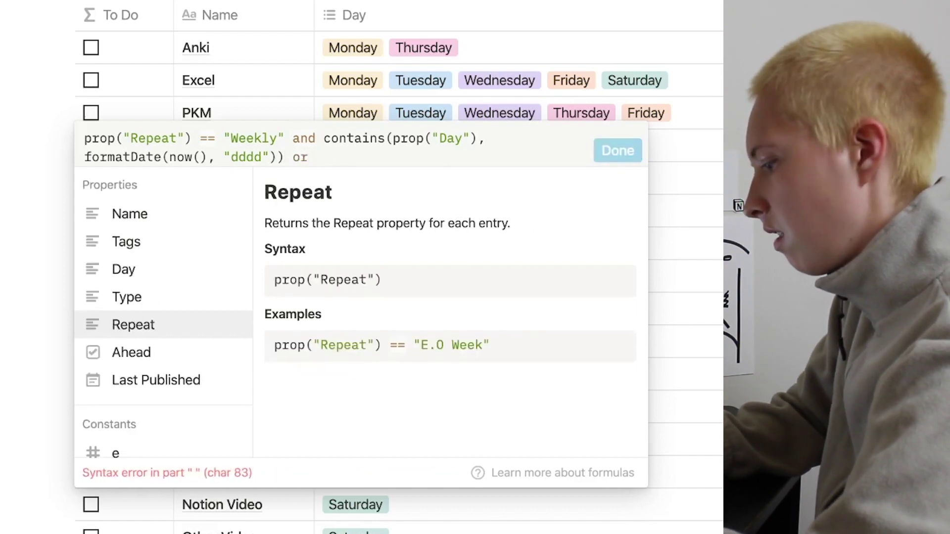
text(prop)
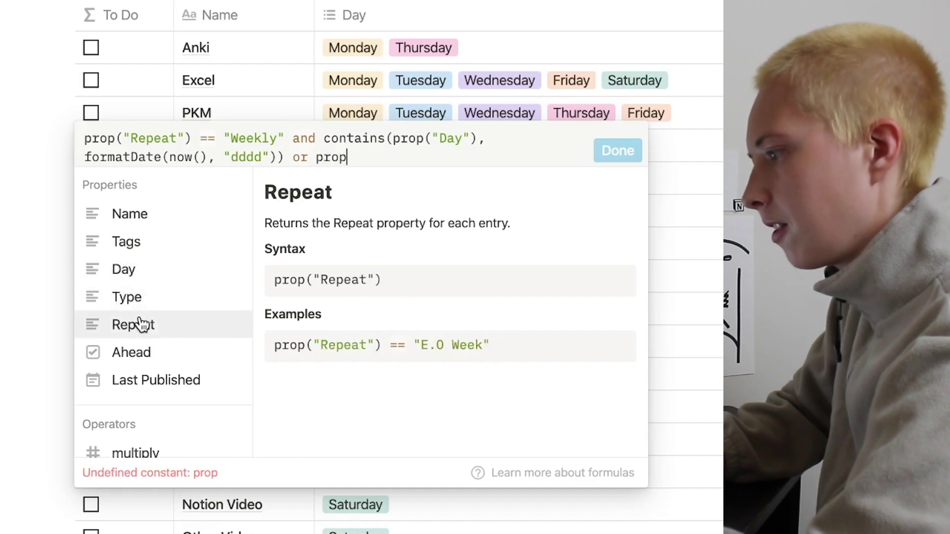
click(142, 325)
text(== "E.O)
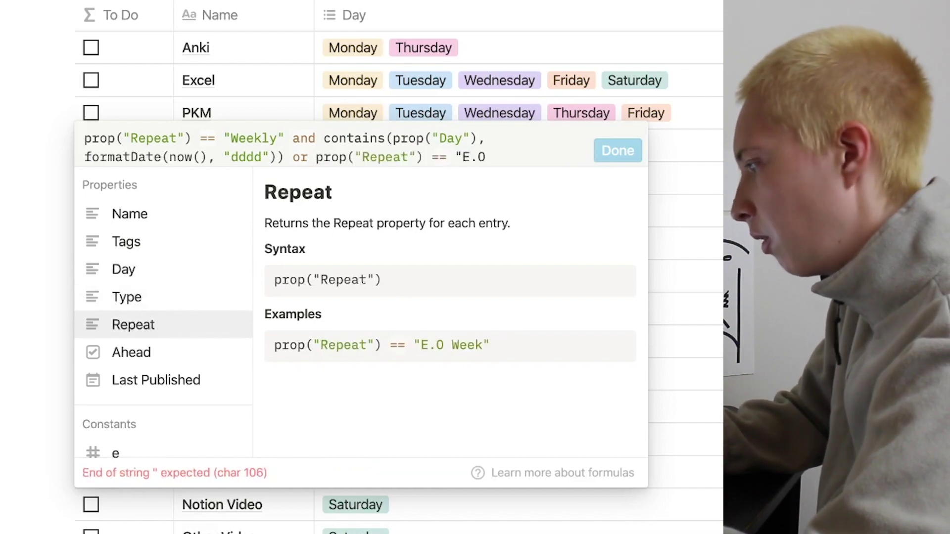
text(E.0 Week)
text(" and con)
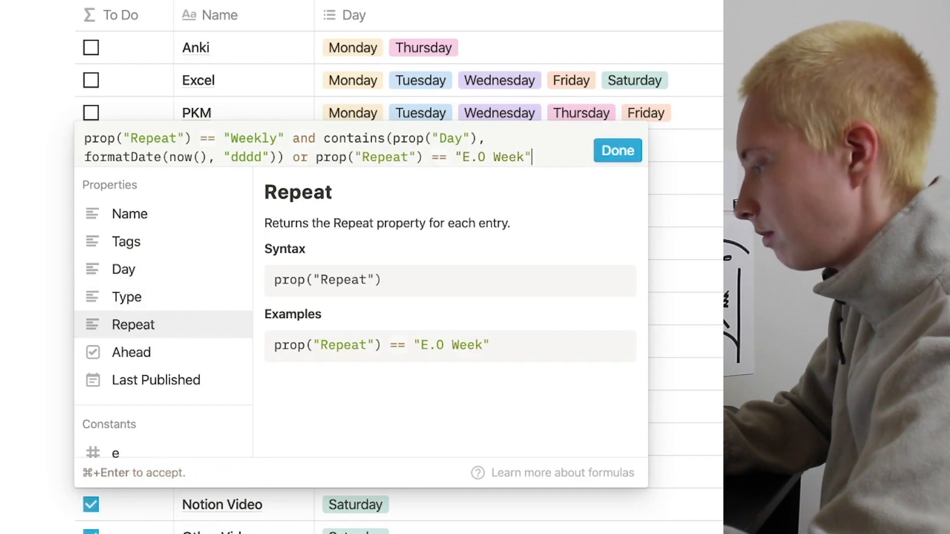
text(tain)
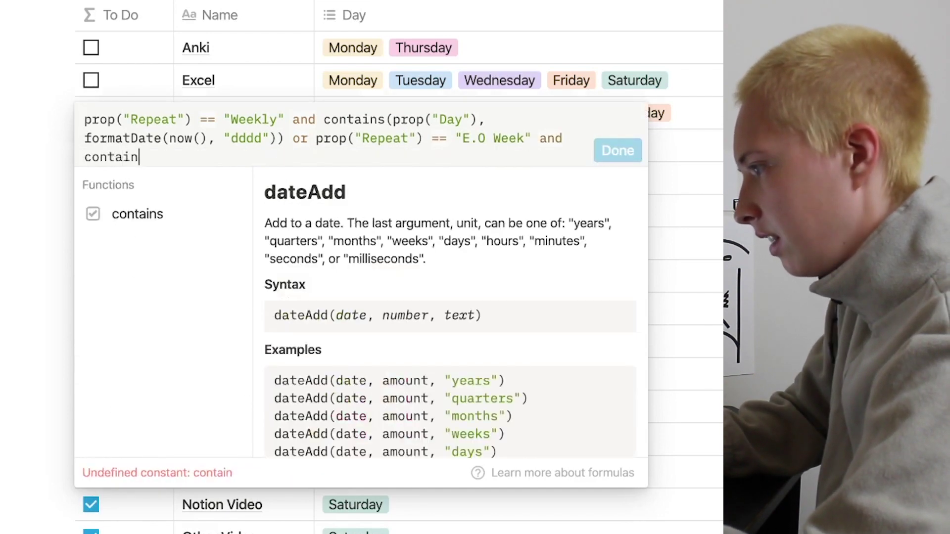
text(s)
key(BackSpace)
Step: Complete it as contains(prop("Day"), formatDate(now(), "dddd")) by copying the formatDate expression
text((prop)
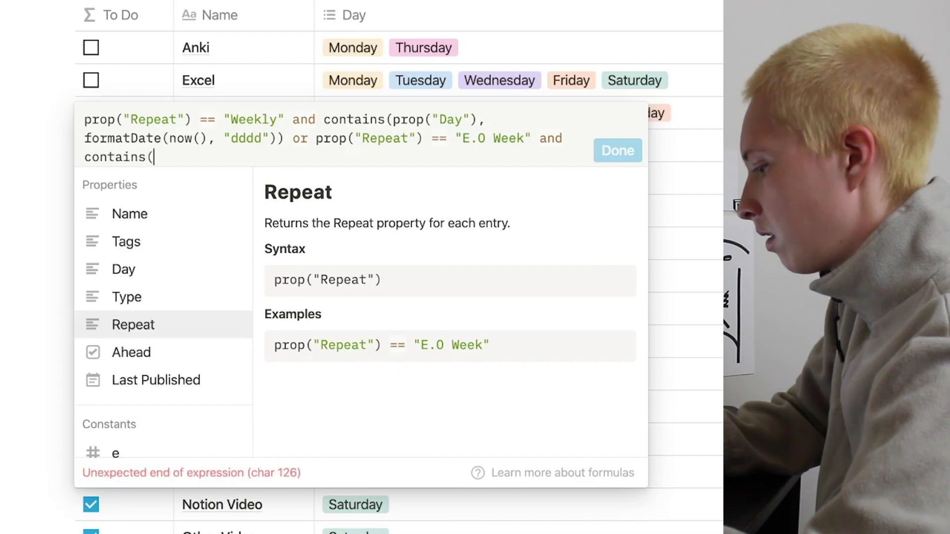
click(148, 272)
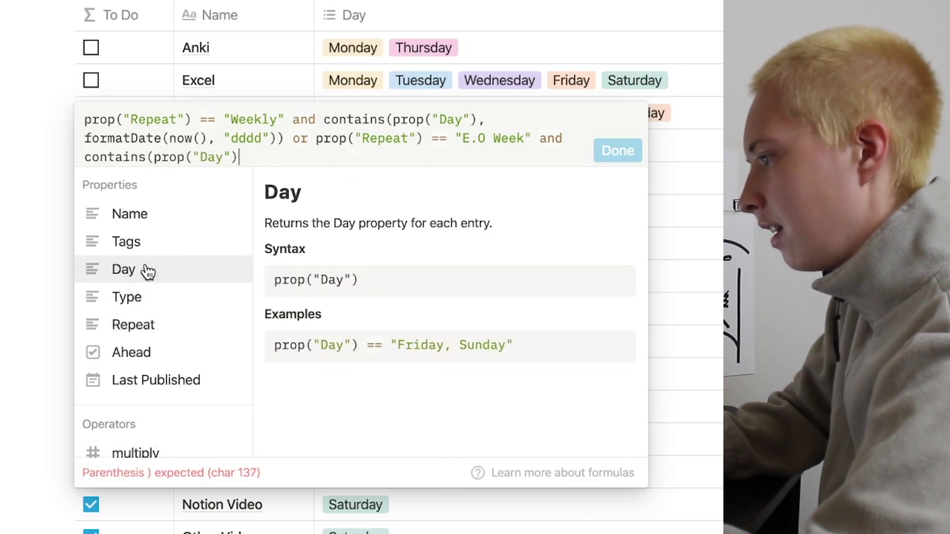
text(),)
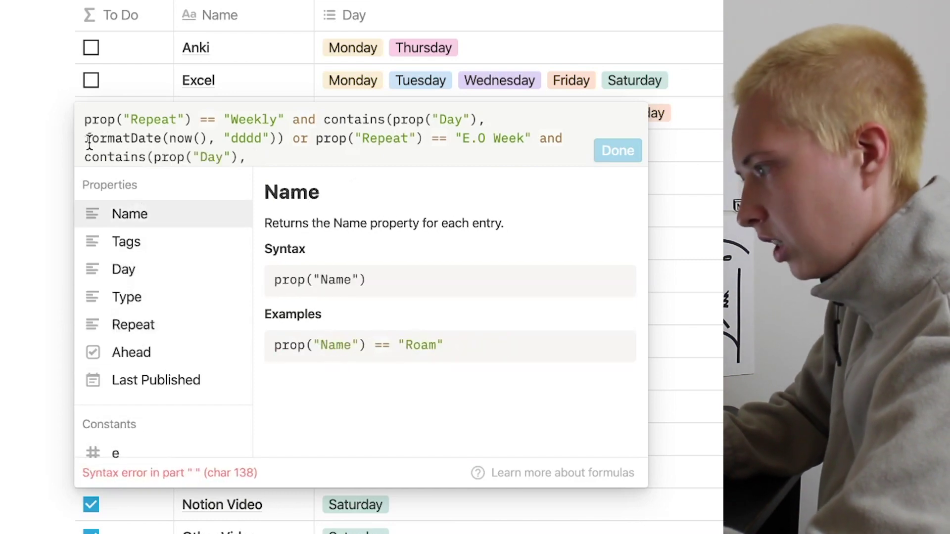
drag(87, 140, 283, 141)
key(super+c)
click(280, 155)
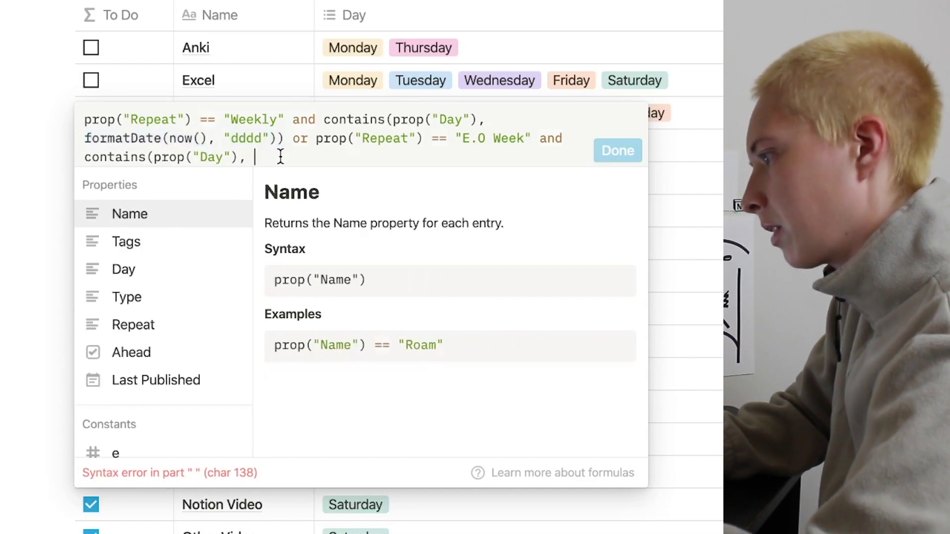
key(super+v)
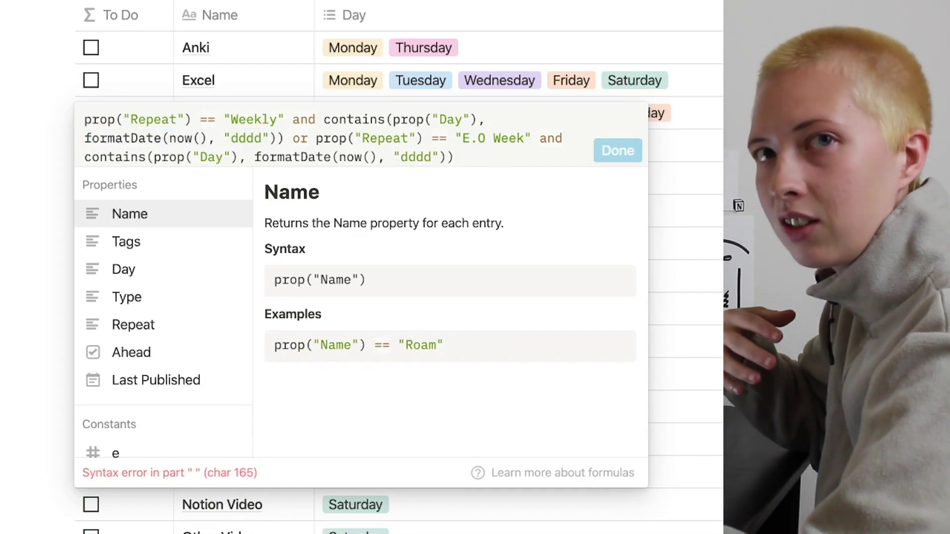
Step: Append and dateBetween(now(), prop("Last Published"), "days") > 7 and apply the formula
text(and)
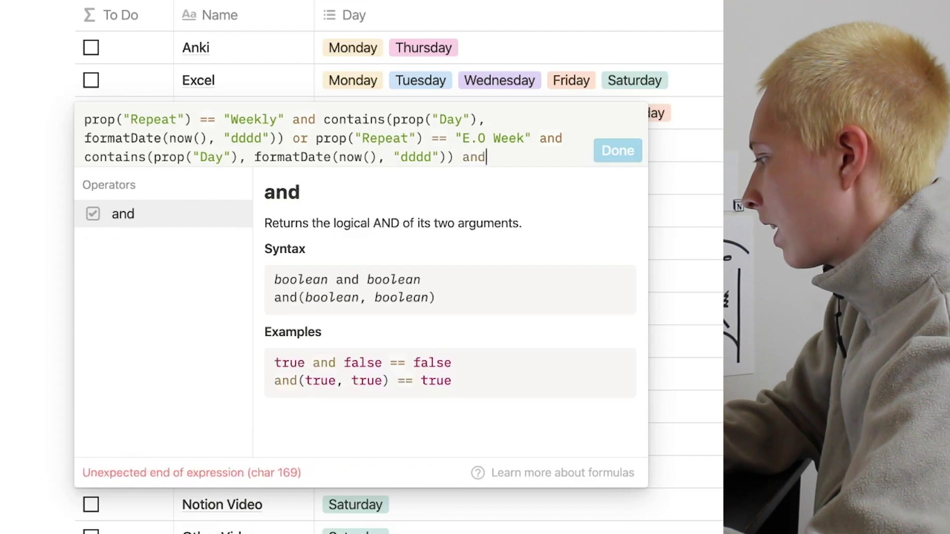
text( dateBe)
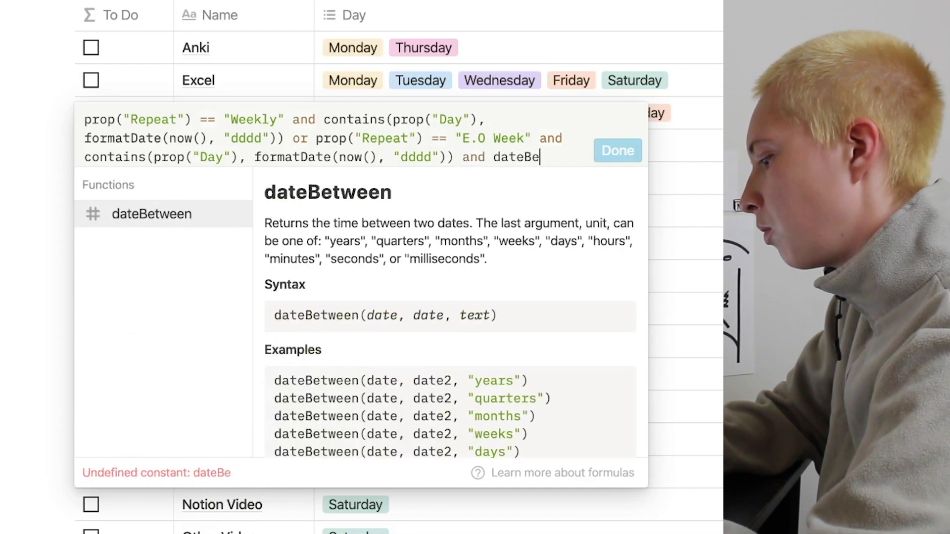
text(tween(now()
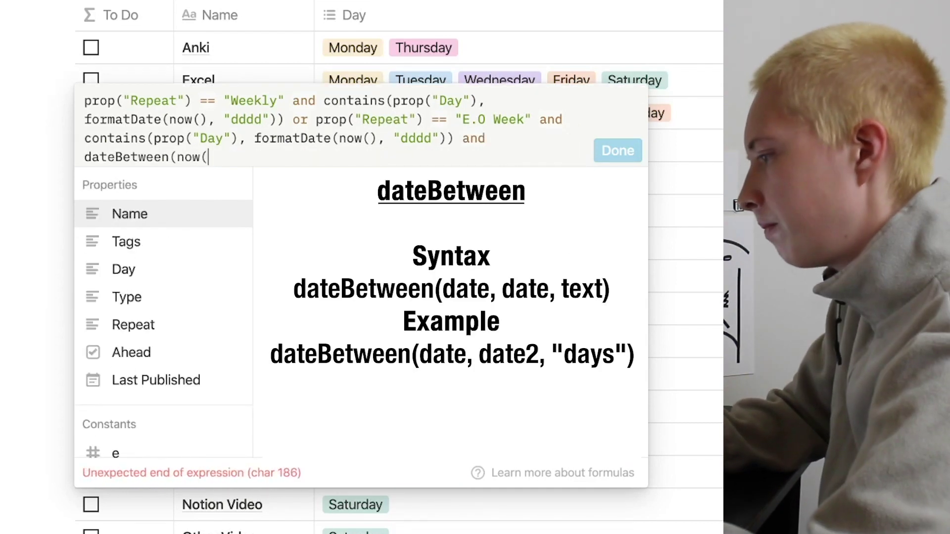
text(), prop)
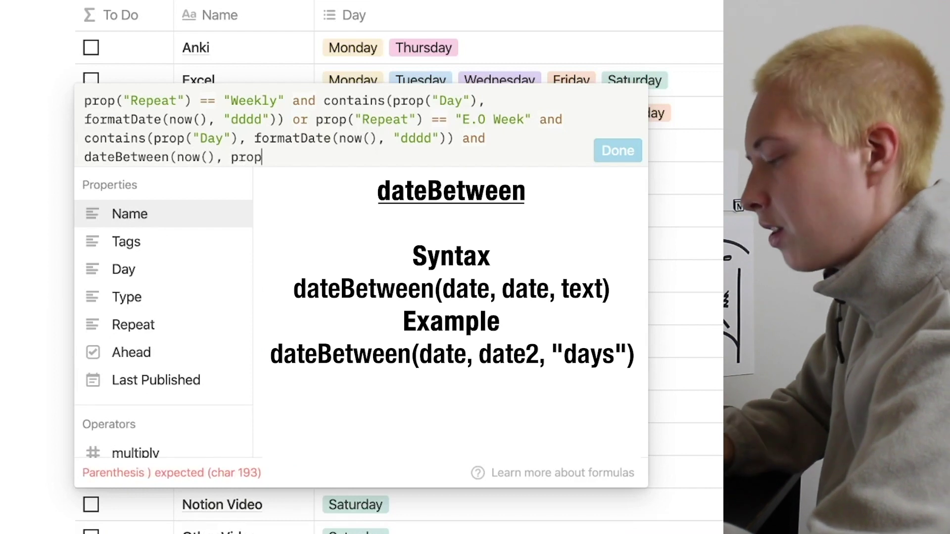
click(168, 382)
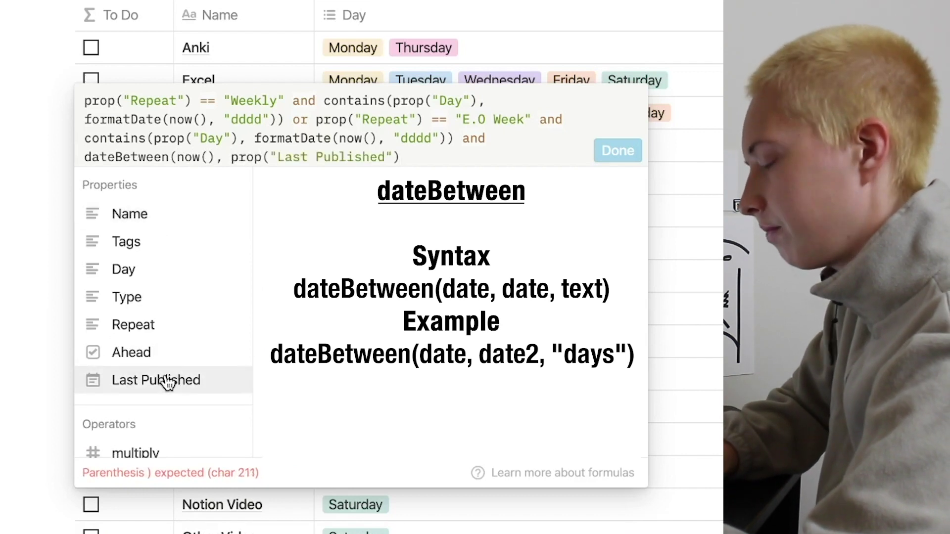
text(, "days)
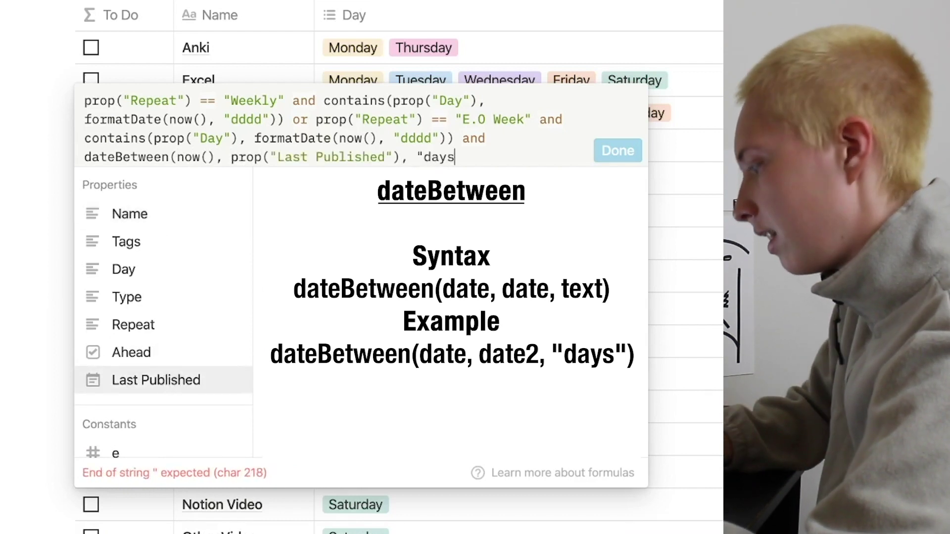
text(") > )
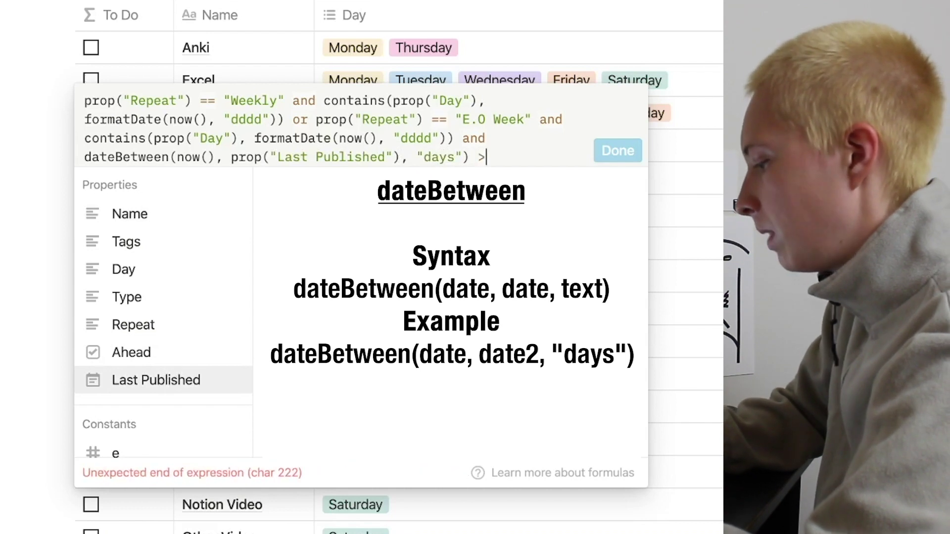
text(7)
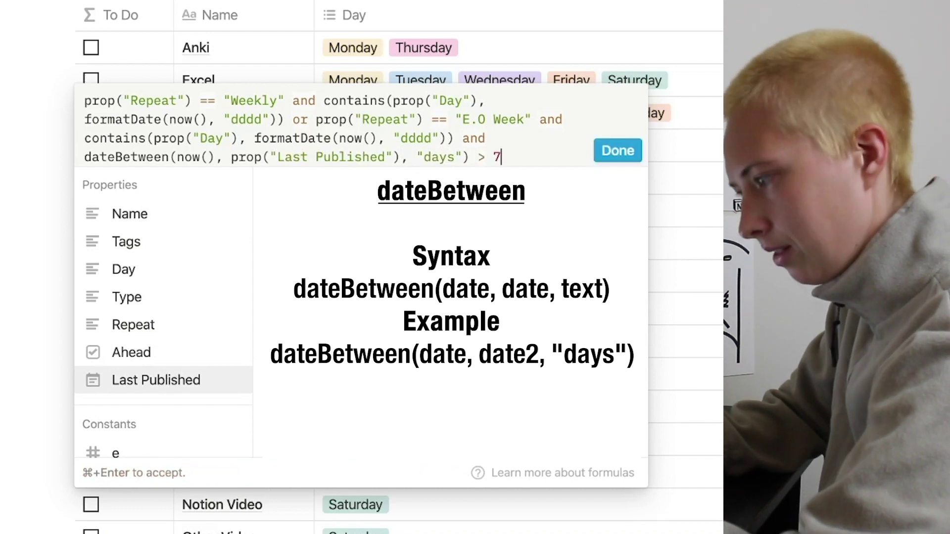
click(613, 154)
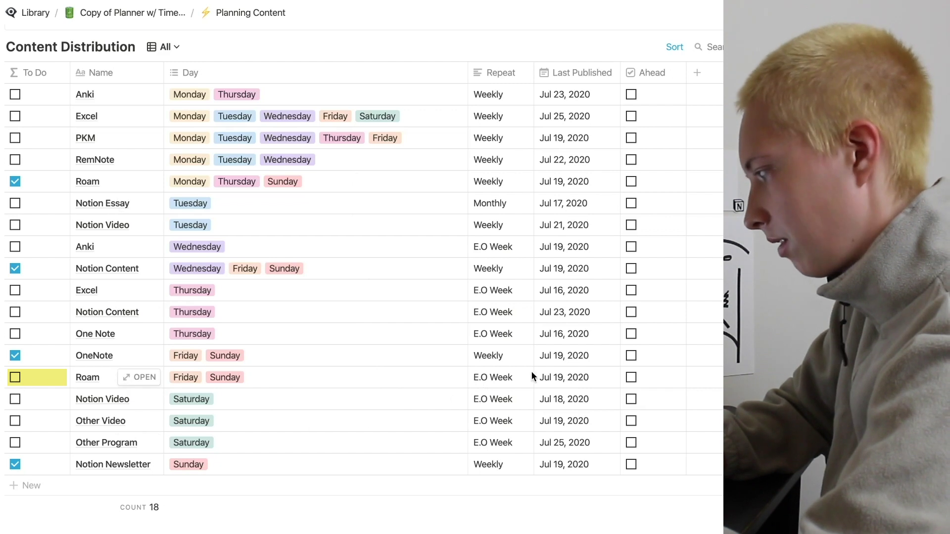
Step: Try several mid-2020 dates for Roam's Last Published, settling on Jul 15, 2020
click(562, 380)
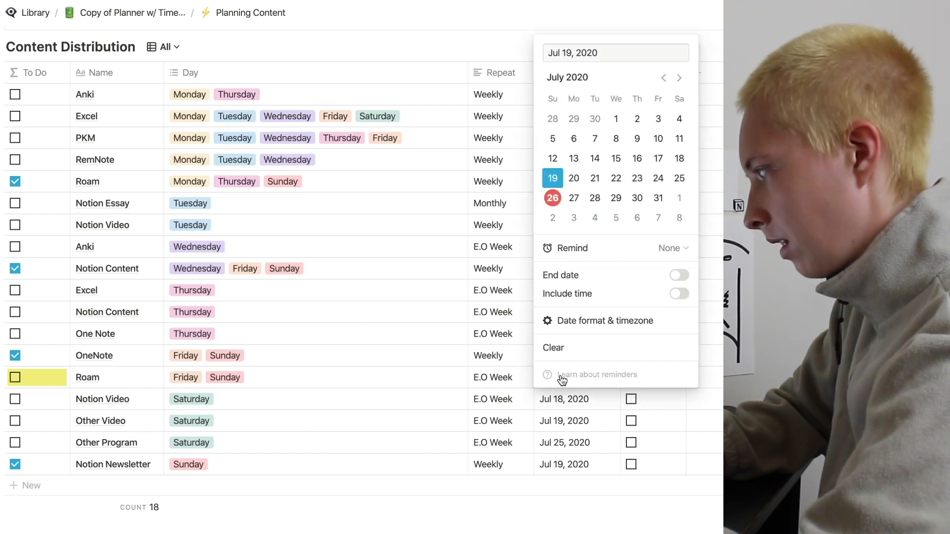
click(553, 159)
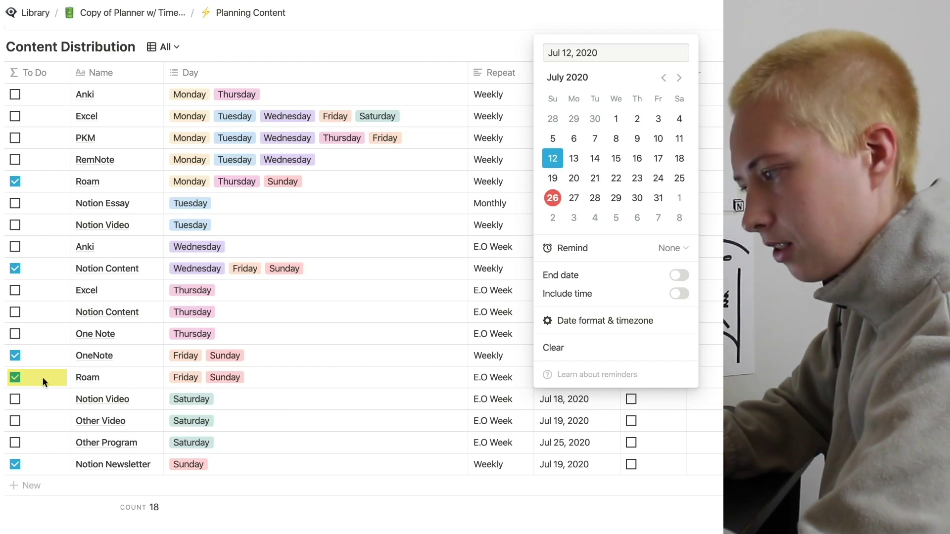
click(551, 139)
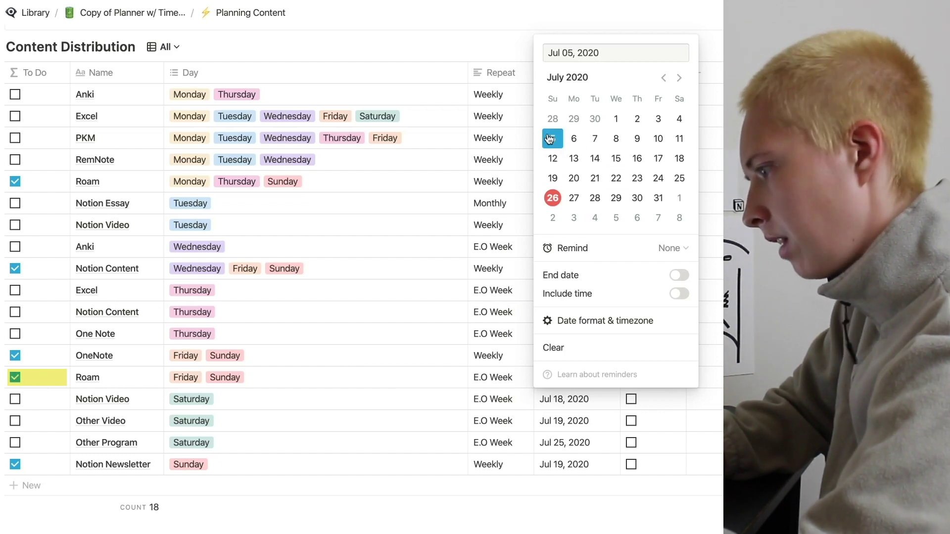
click(553, 120)
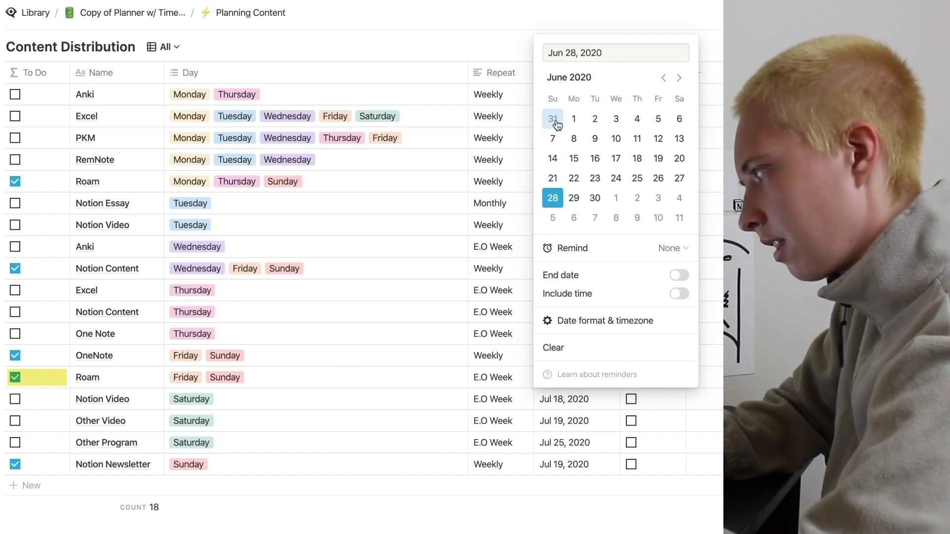
click(679, 79)
click(616, 158)
click(552, 159)
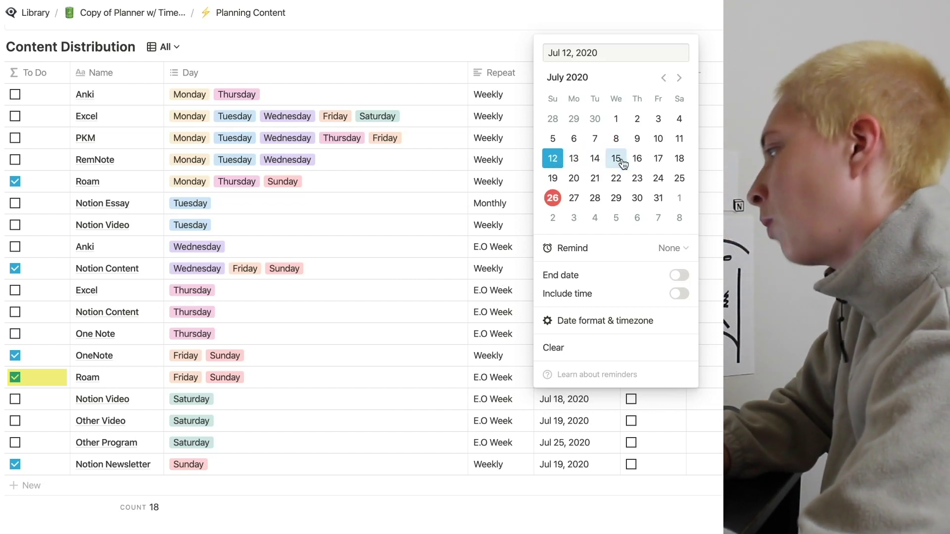
click(616, 159)
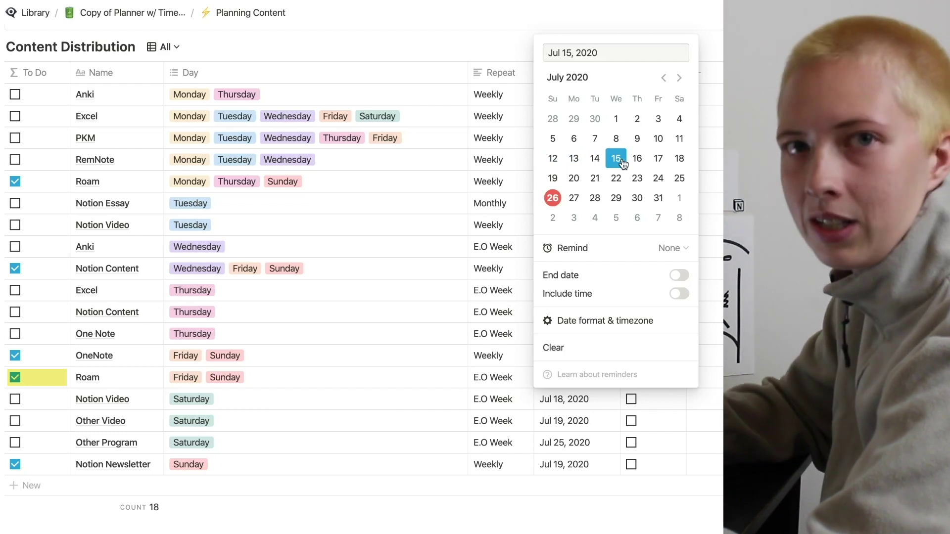
click(421, 217)
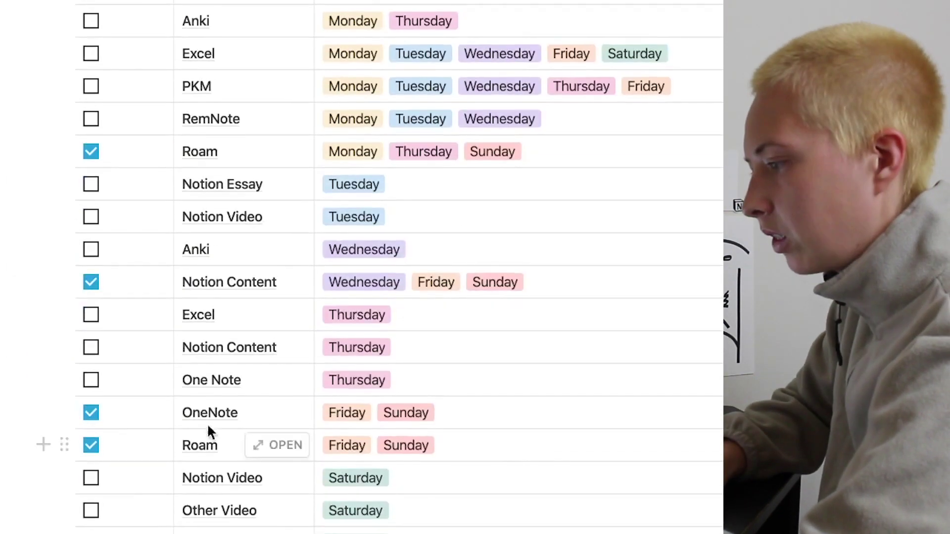
click(119, 441)
drag(416, 130, 83, 130)
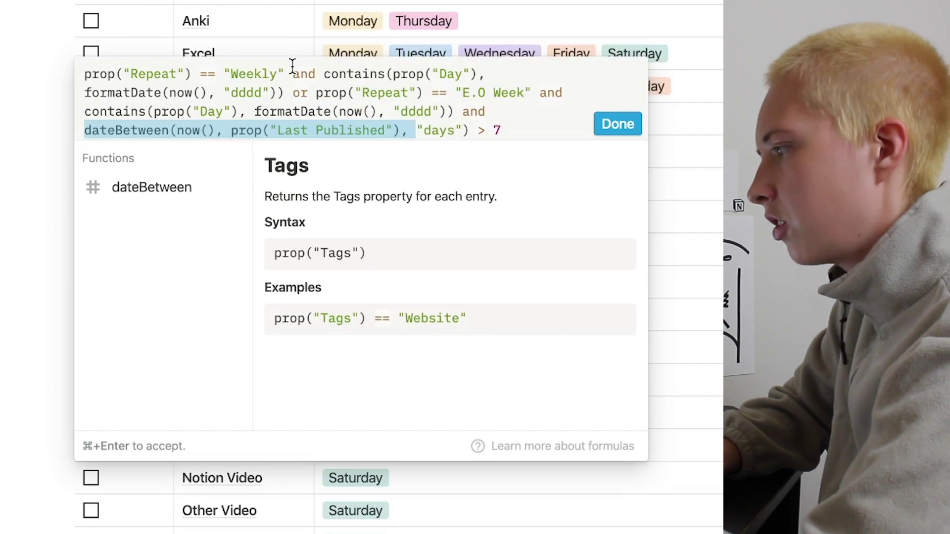
double_click(299, 94)
drag(316, 92, 527, 125)
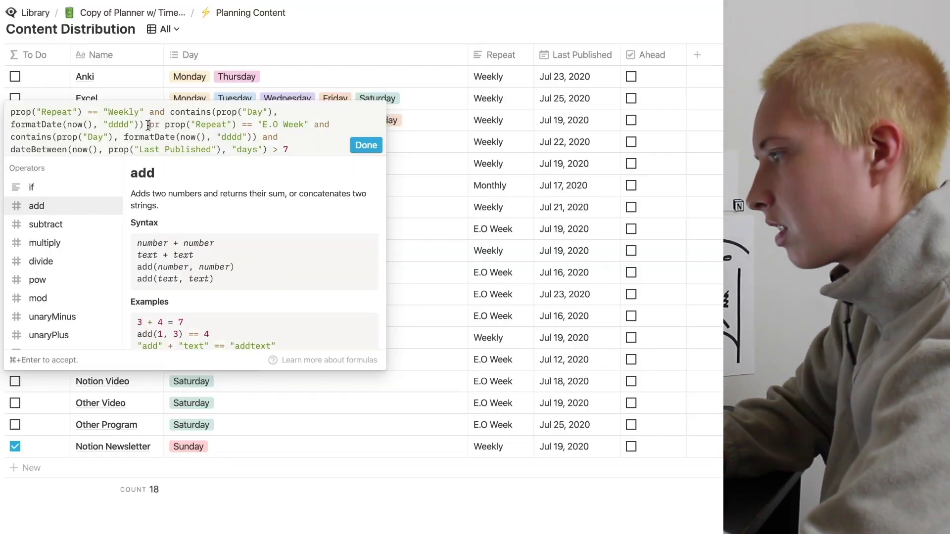
key(BackSpace)
key(BackSpace)
text(and)
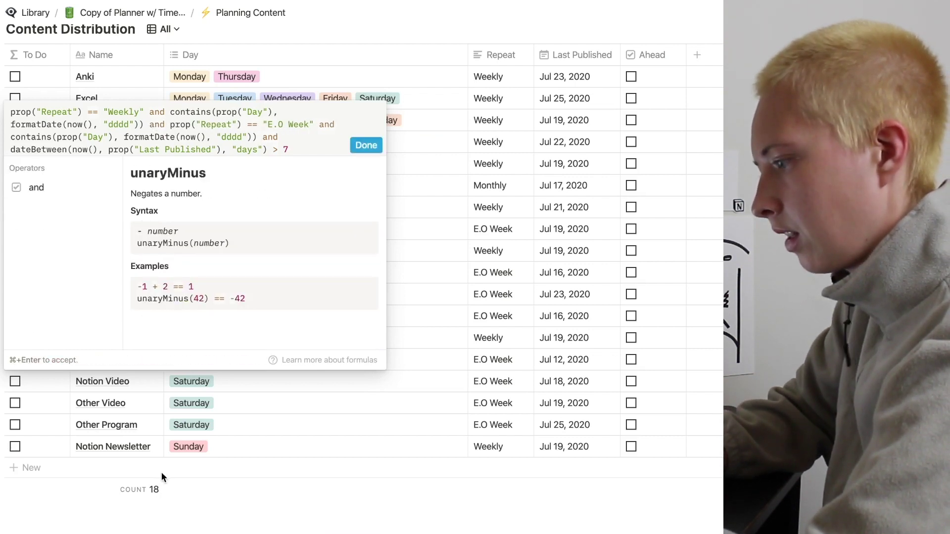
key(super+Return)
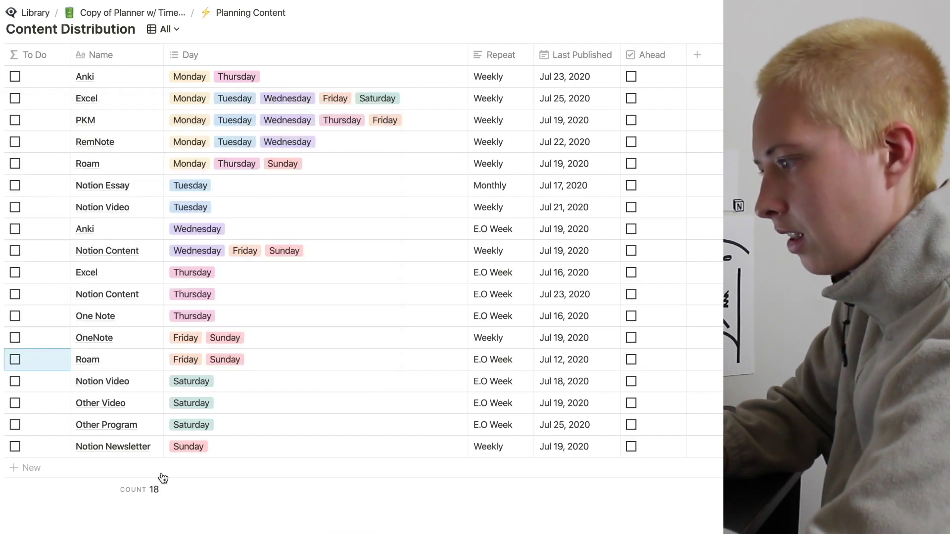
click(24, 361)
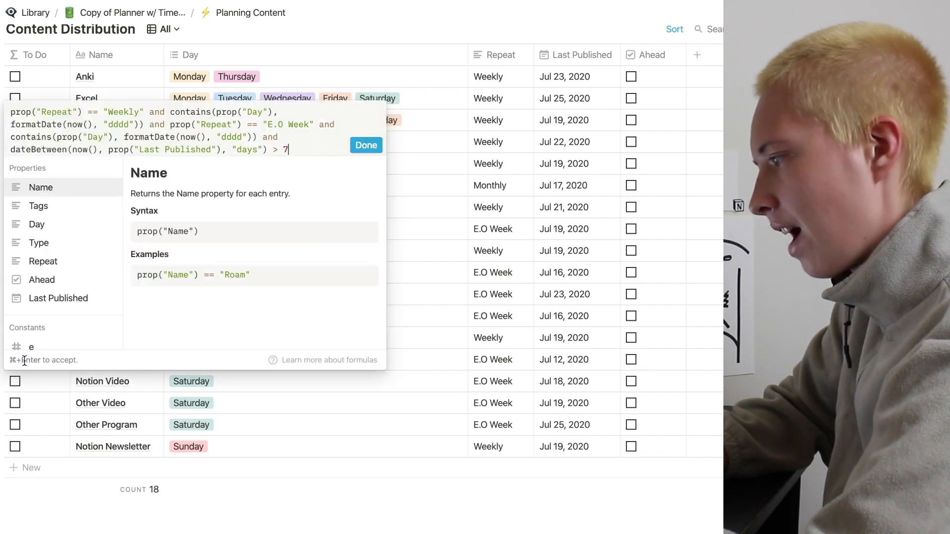
click(164, 124)
key(BackSpace)
key(BackSpace)
key(BackSpace)
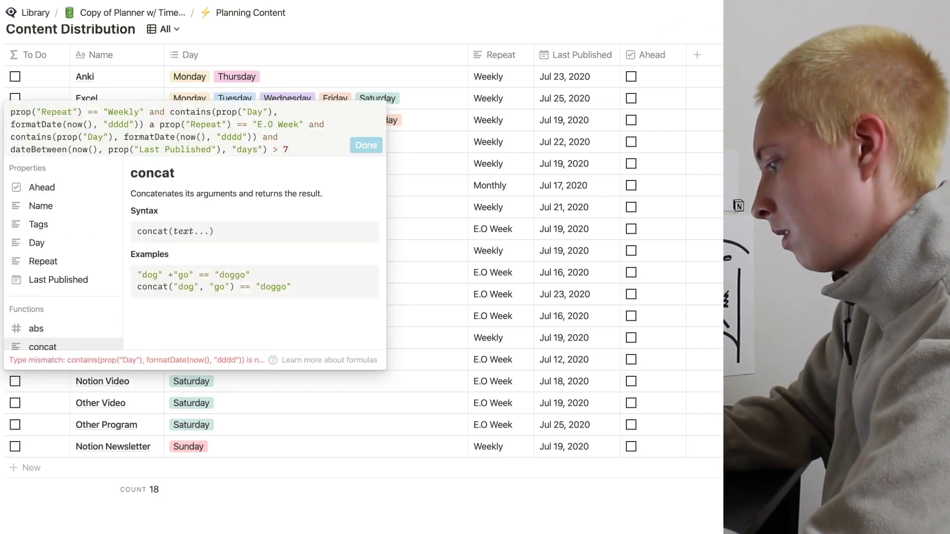
text(or)
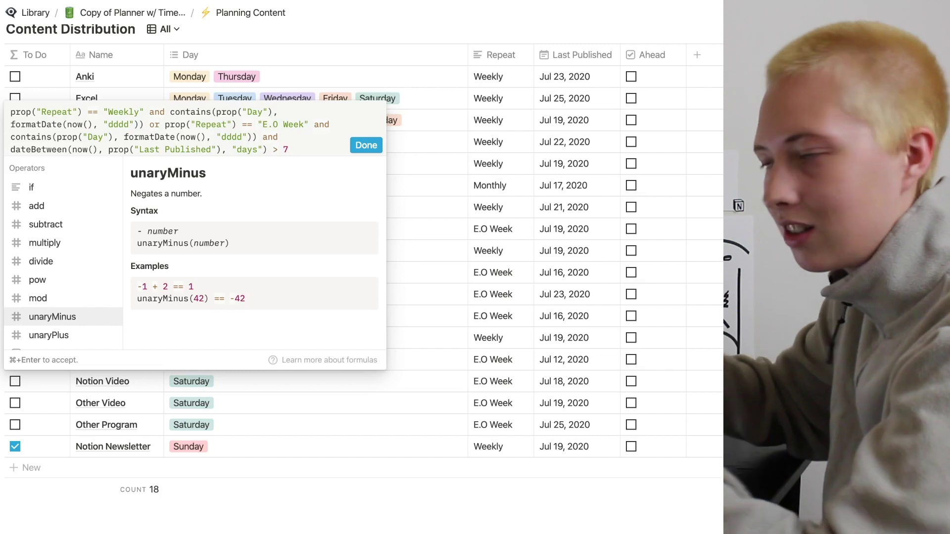
key(super+Return)
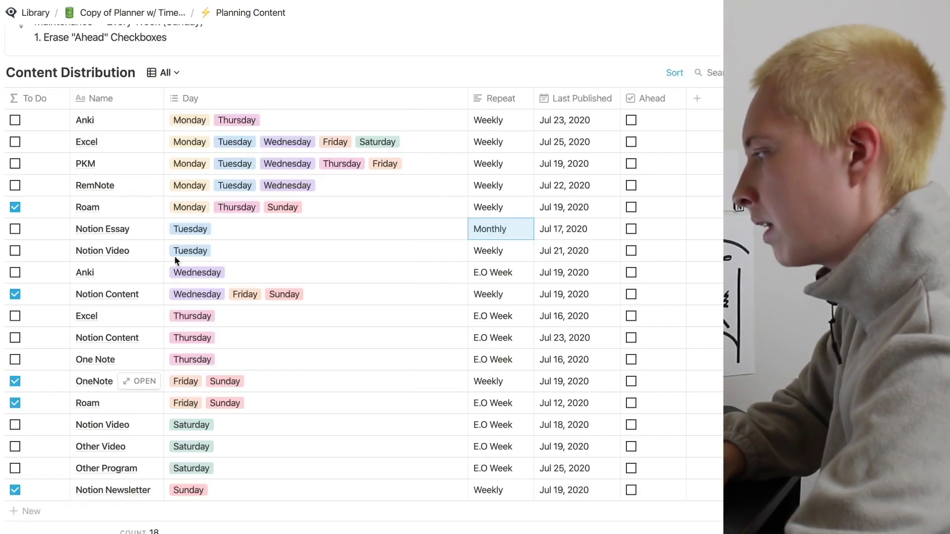
click(501, 251)
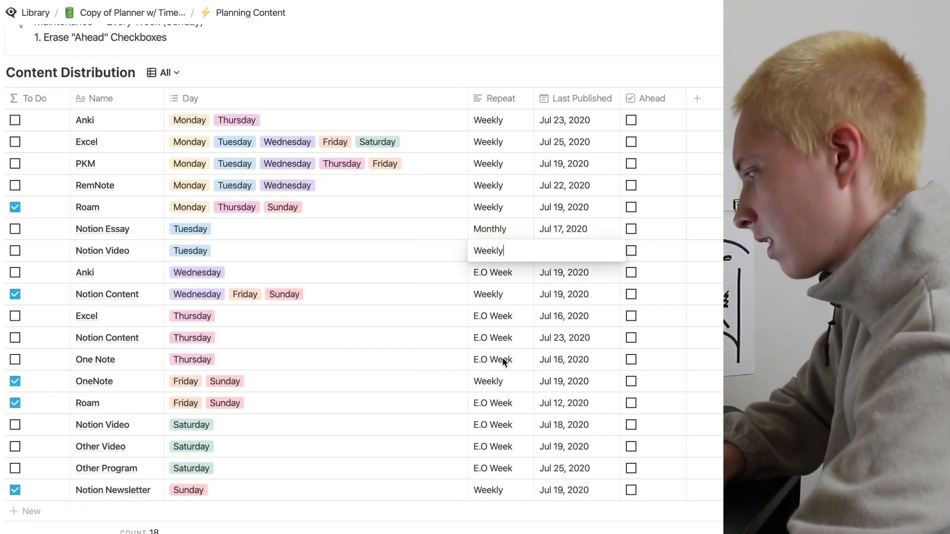
Step: Remove Sunday from the Roam row's Day tags
key(Up)
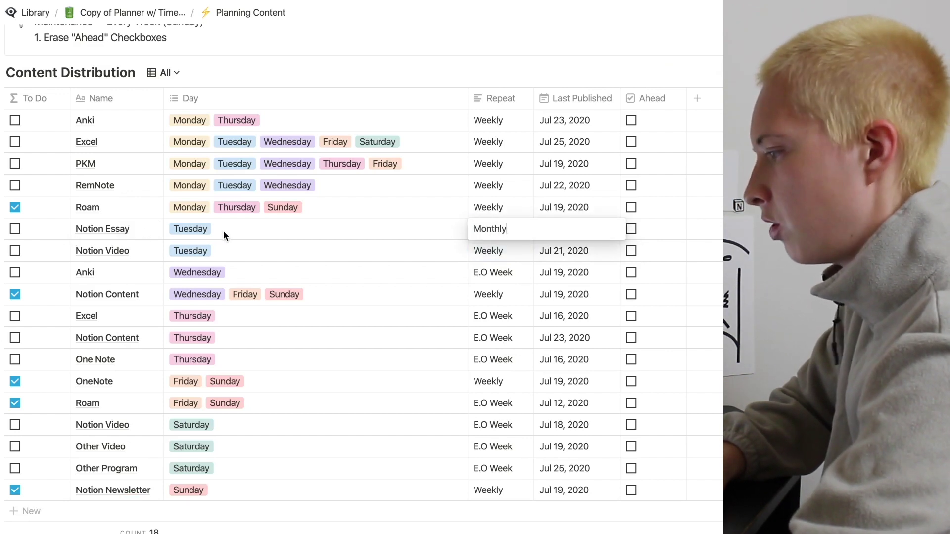
key(Escape)
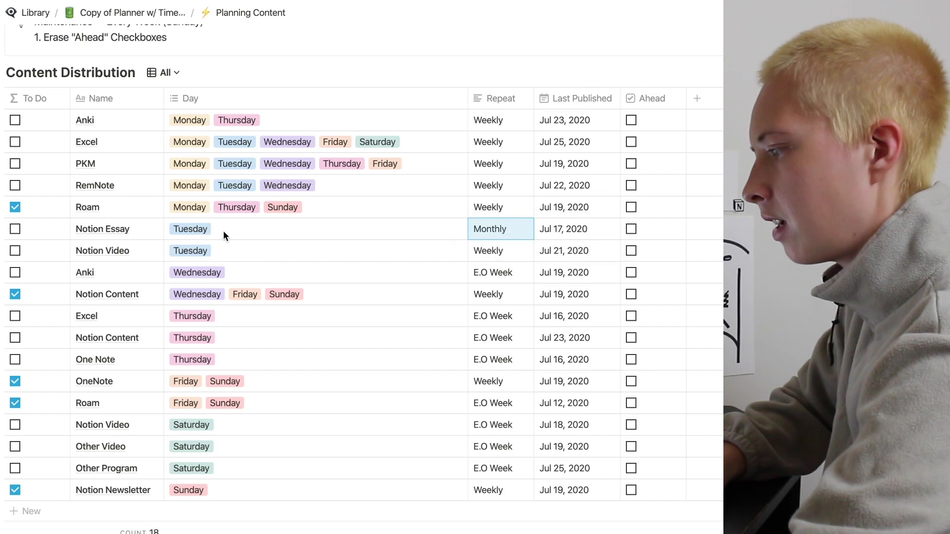
click(248, 400)
click(257, 402)
key(Escape)
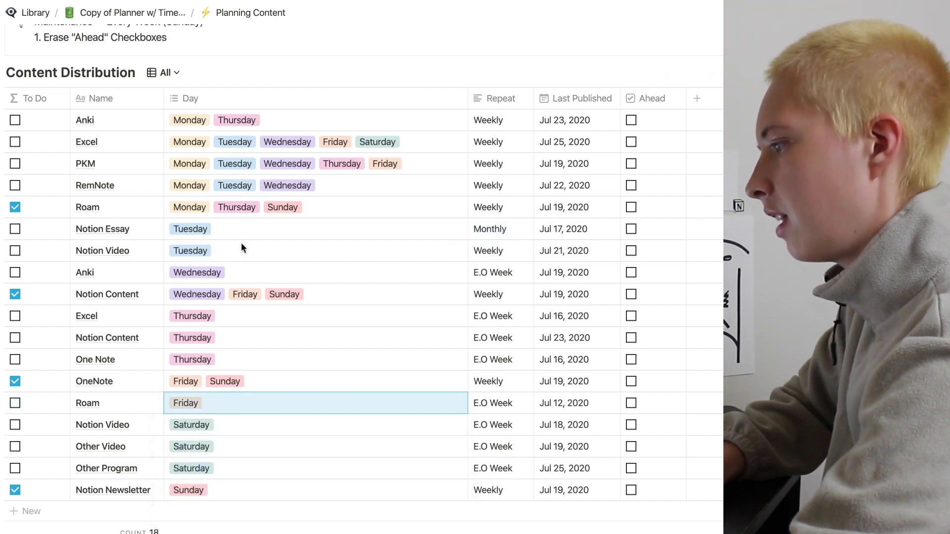
Step: Add Sunday to Notion Essay's days alongside Tuesday
click(230, 229)
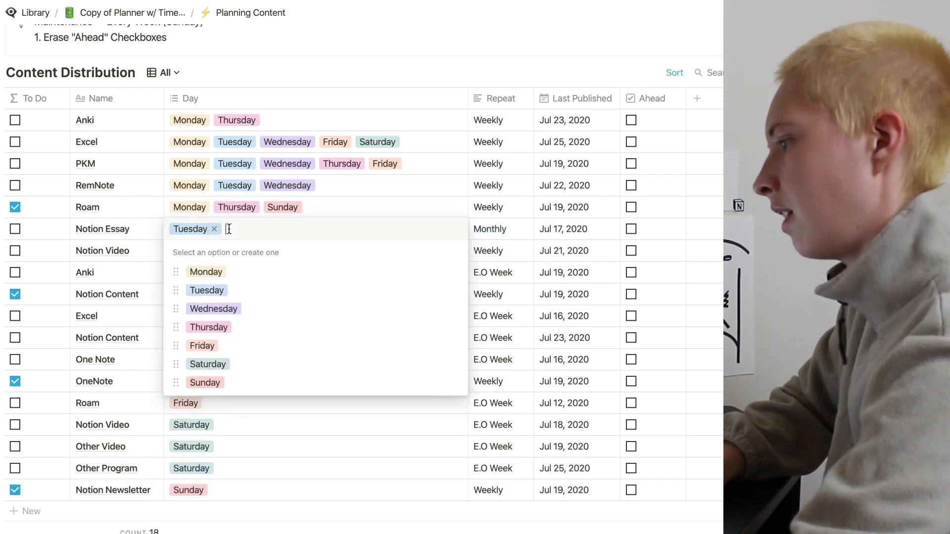
click(197, 383)
key(Escape)
Step: Set Notion Essay's Last Published date to Jul 05, 2020
click(565, 233)
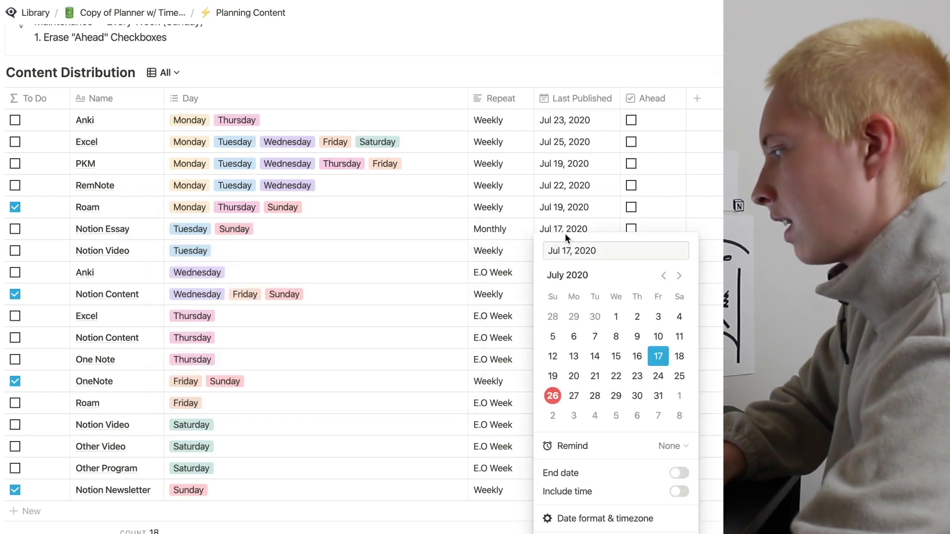
click(553, 337)
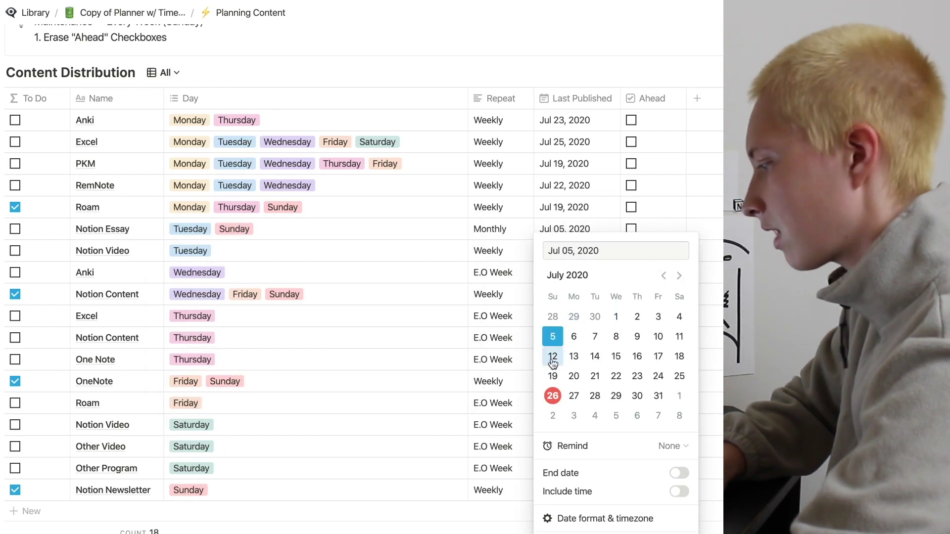
click(680, 276)
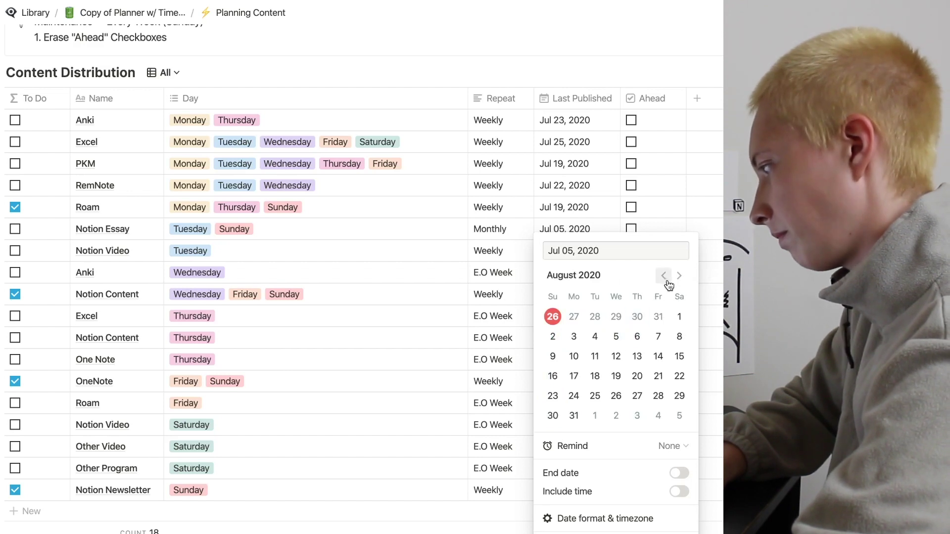
click(663, 276)
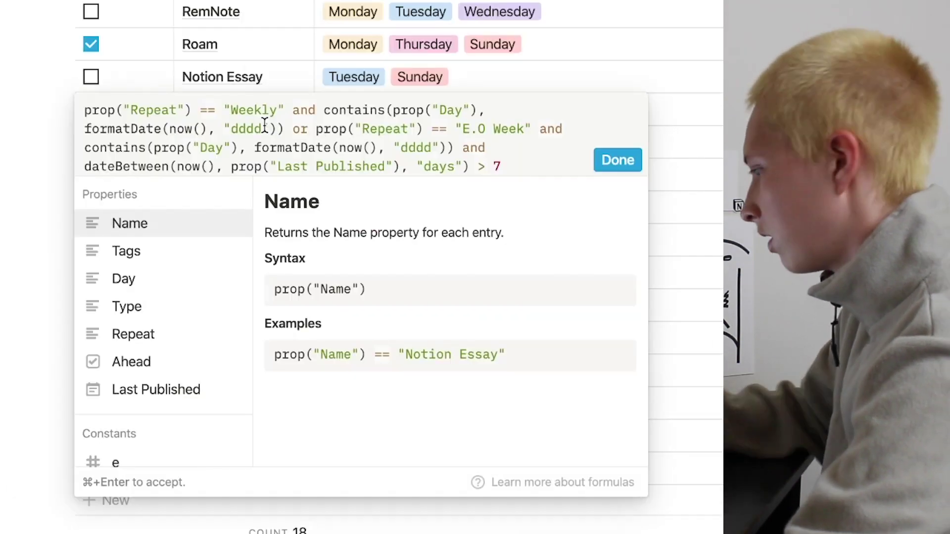
Step: Start the To Do formula with prop("Repeat") == "Monthly"
click(83, 119)
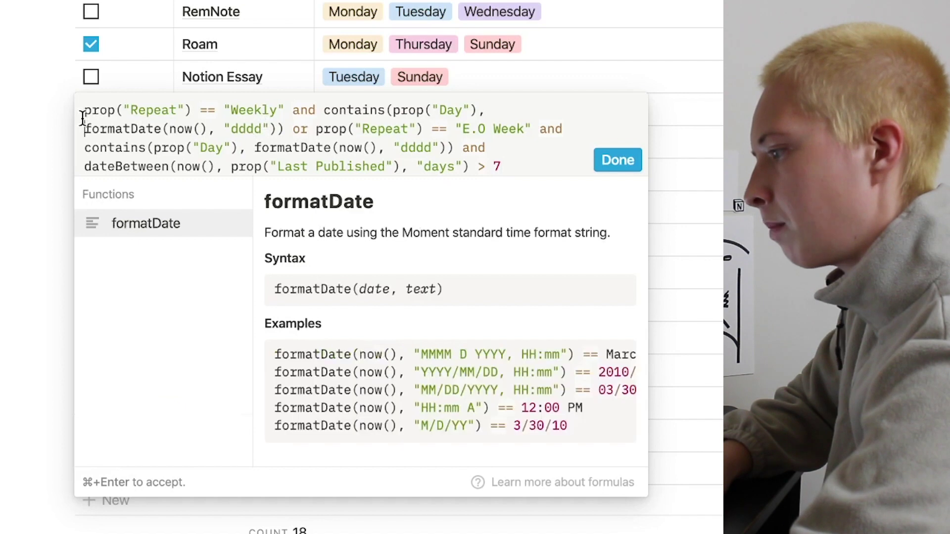
click(83, 110)
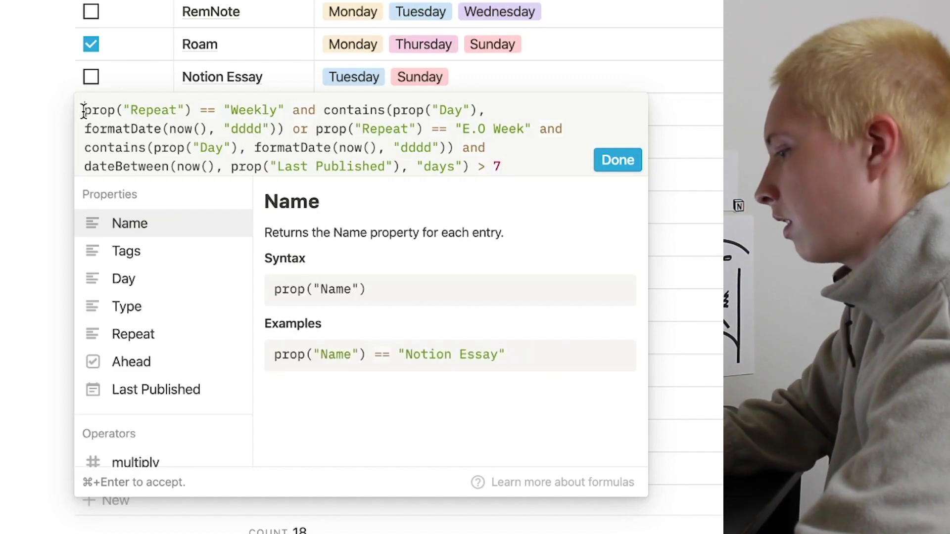
text(rpo)
key(BackSpace)
key(BackSpace)
key(BackSpace)
text(prop)
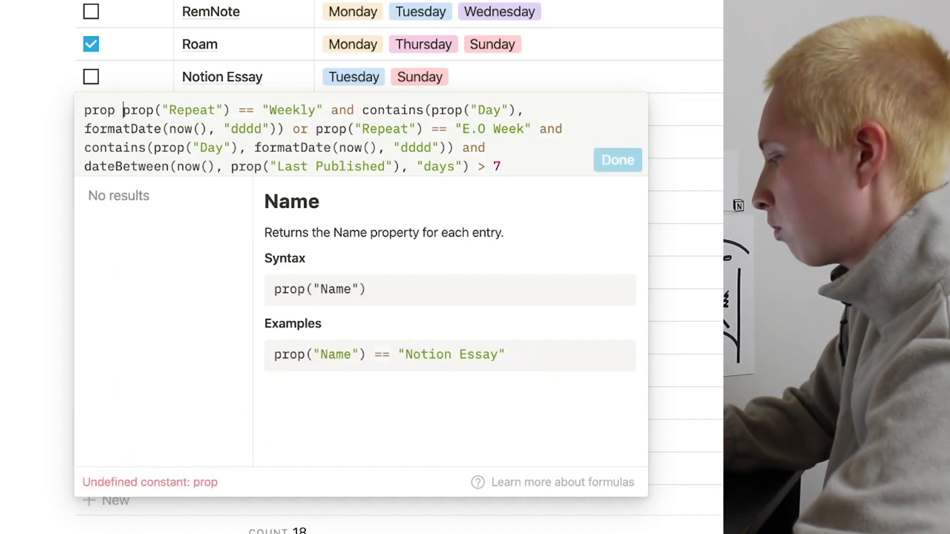
key(Left)
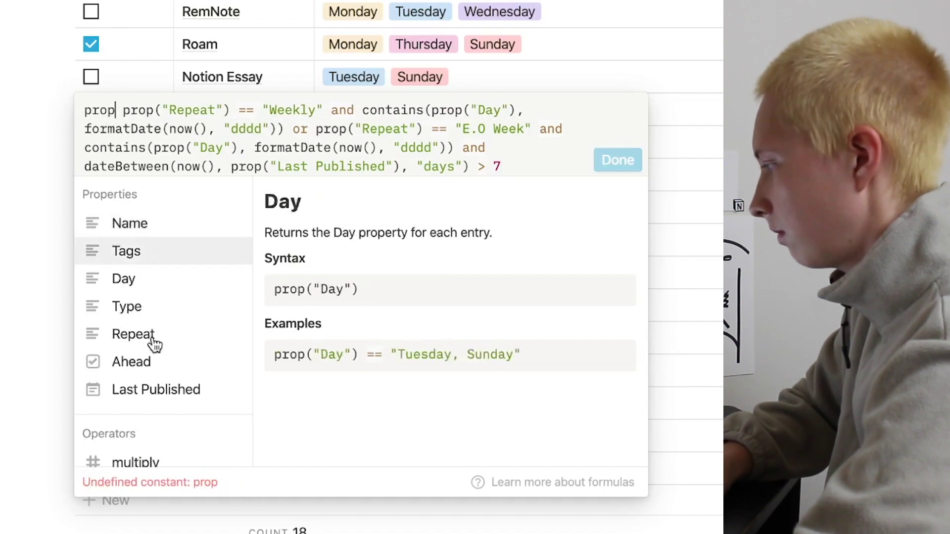
click(201, 330)
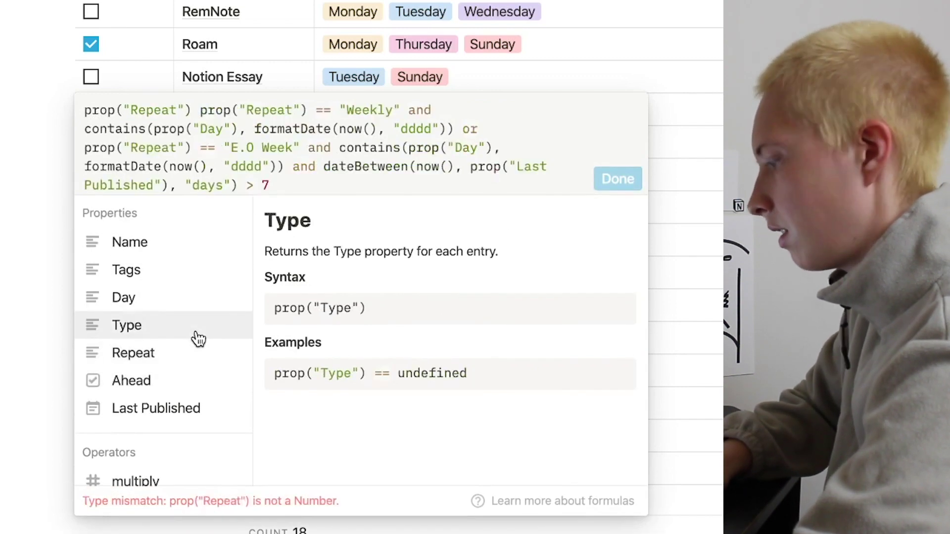
key(Right)
text(== "Monthly)
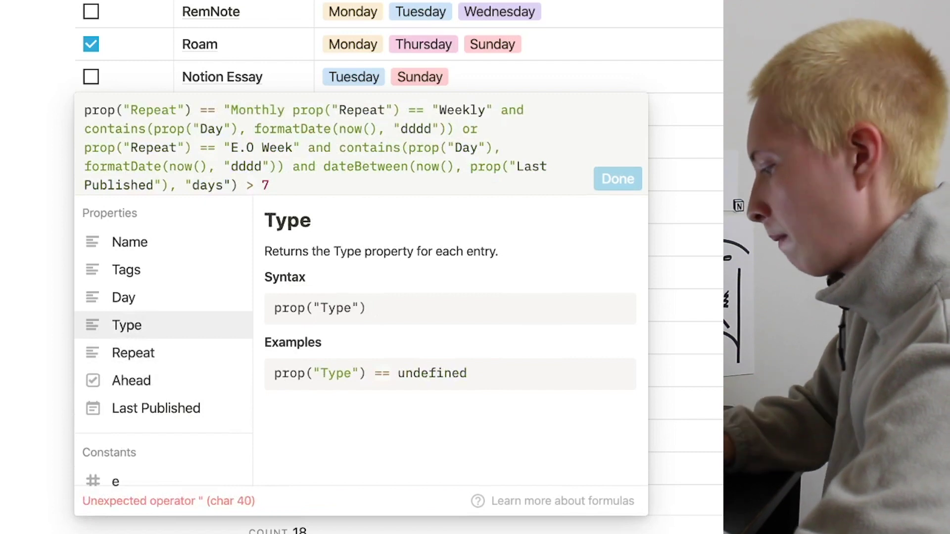
text(" aa)
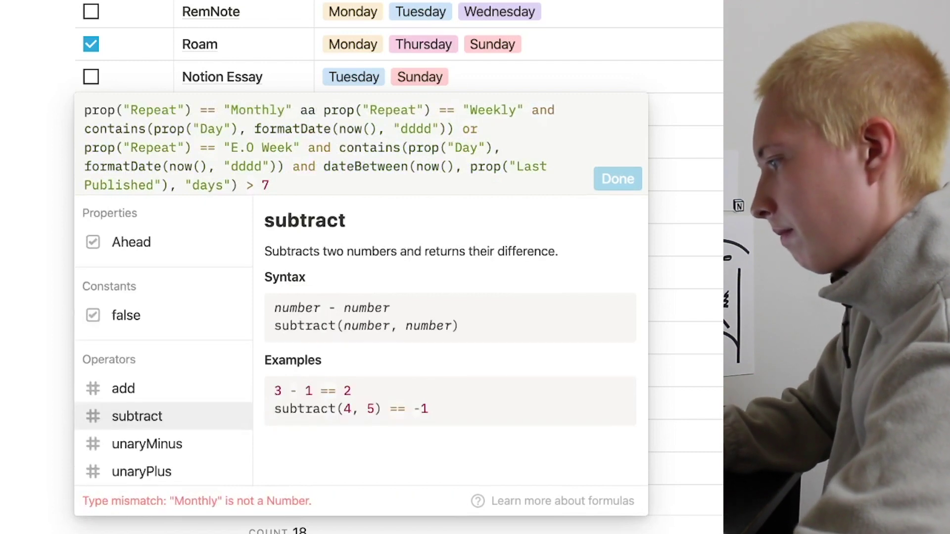
key(BackSpace)
Step: Add and contains(prop("Day"), formatDate(now(), "dddd")) and after the Monthly check
text(nd con)
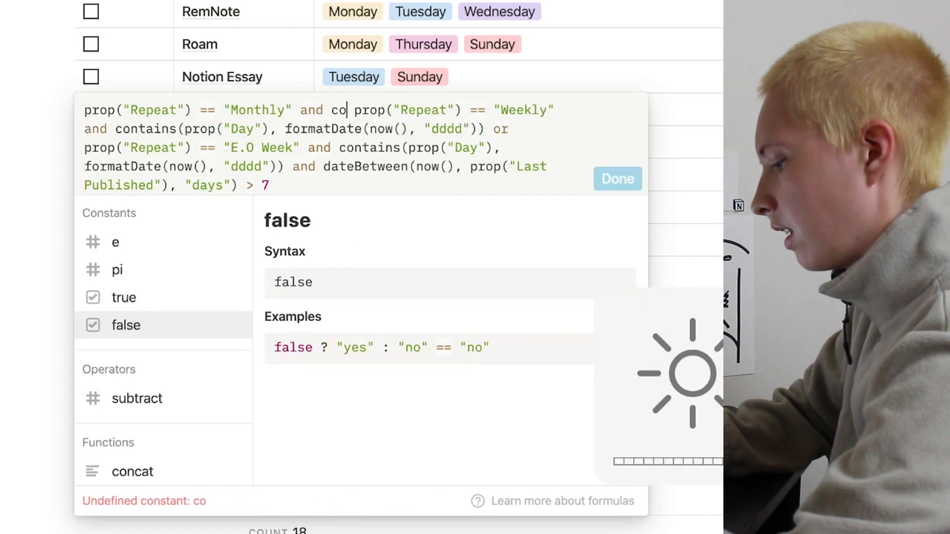
text(tains()
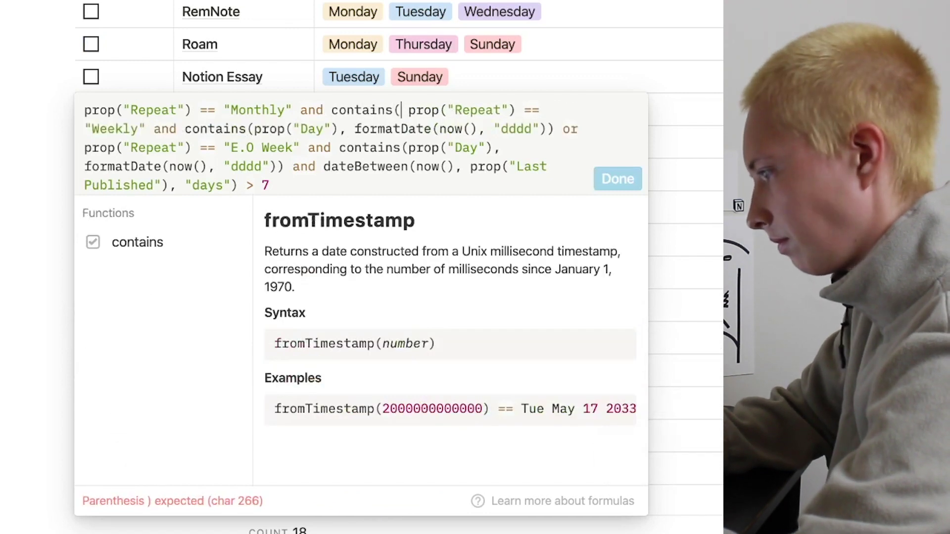
text(prop)
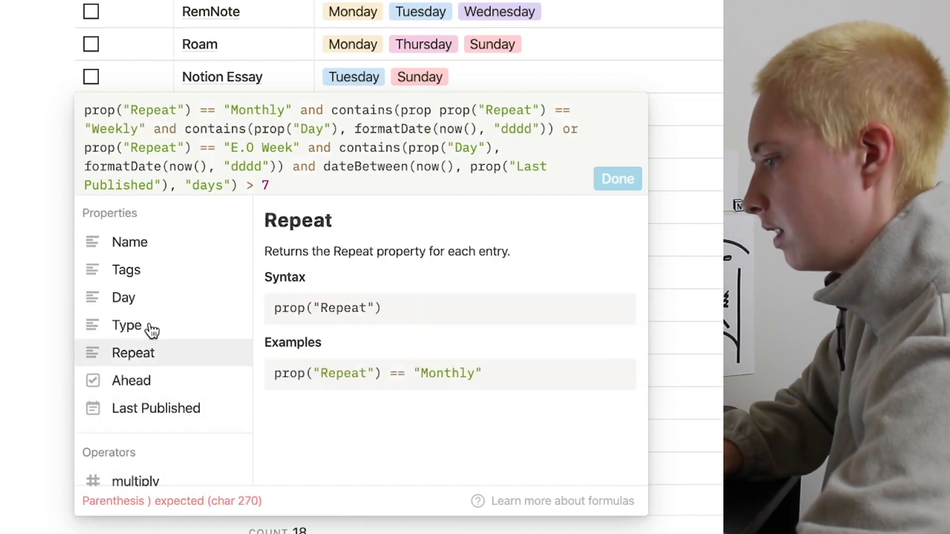
click(145, 306)
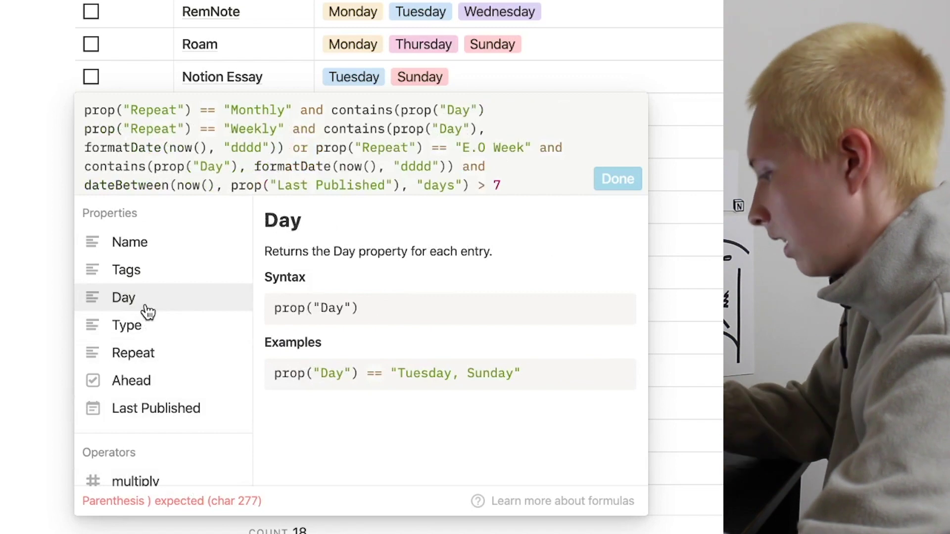
text(, forma)
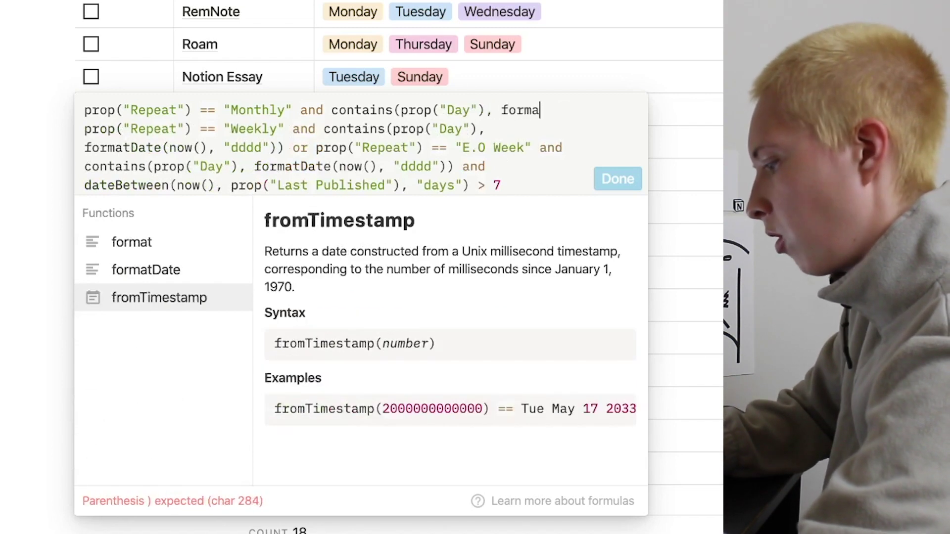
text(tDate)
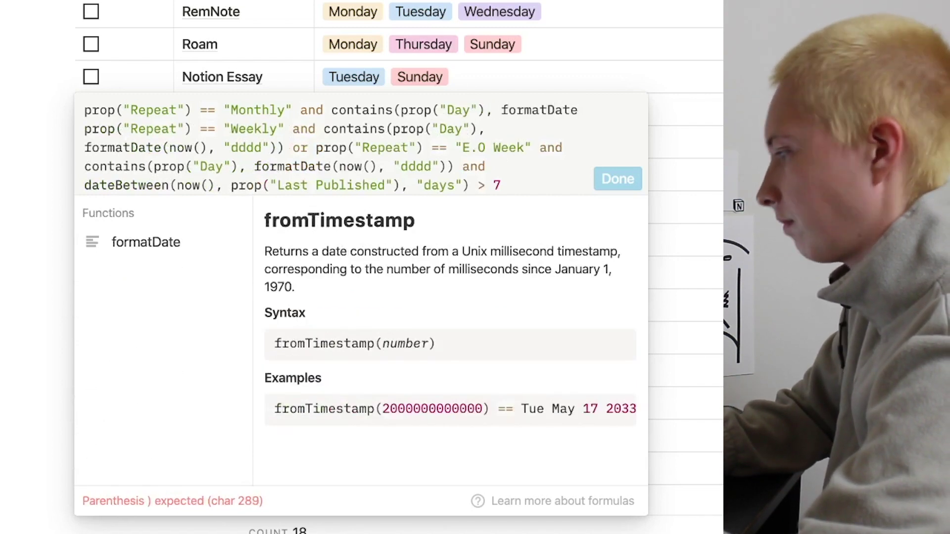
text((now)
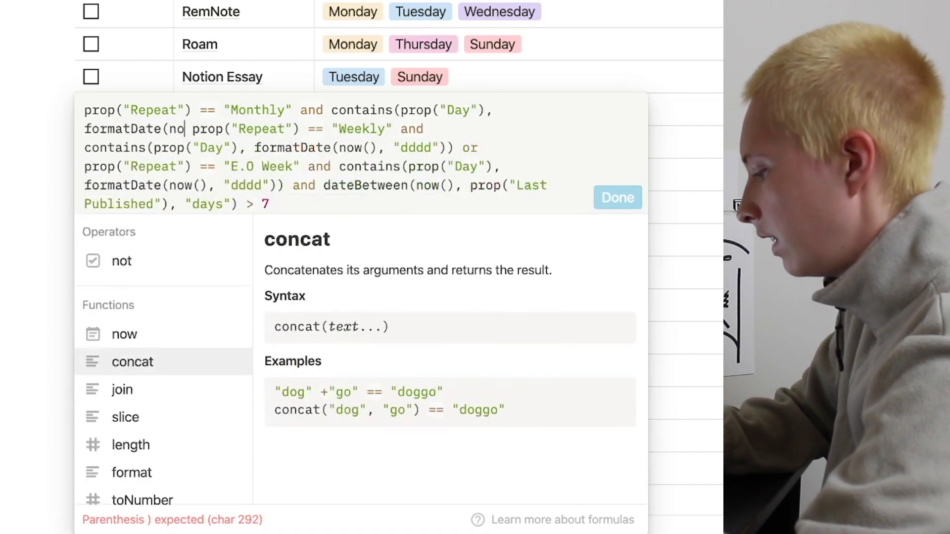
text((),)
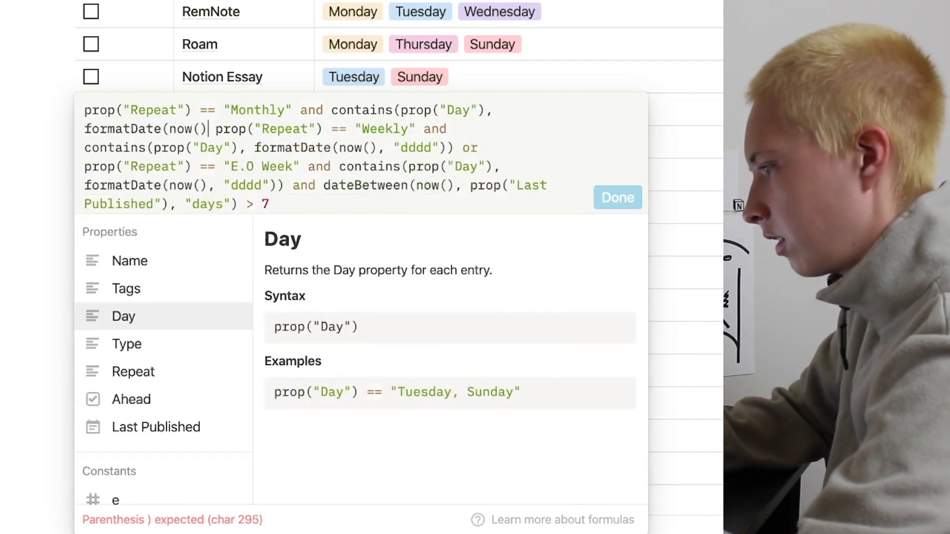
key(Right)
text("dddd)
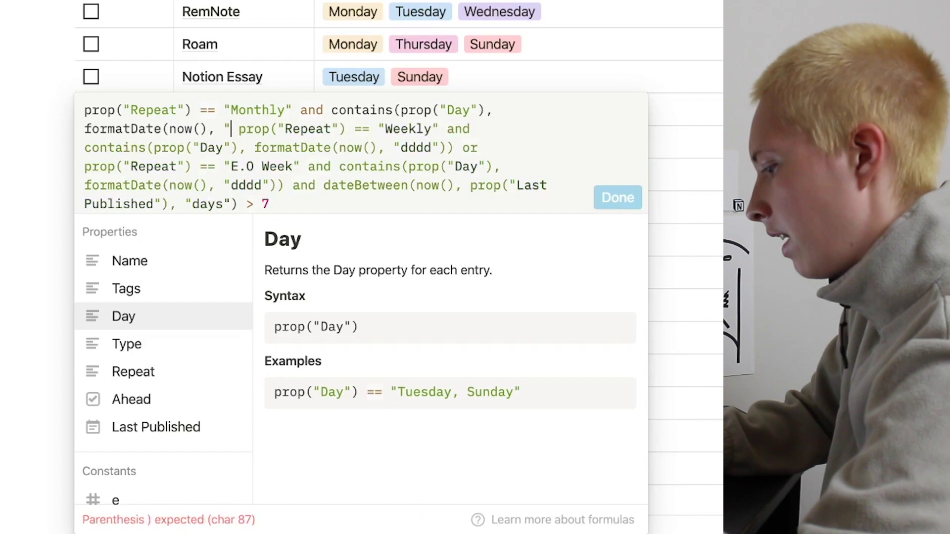
text(")) and)
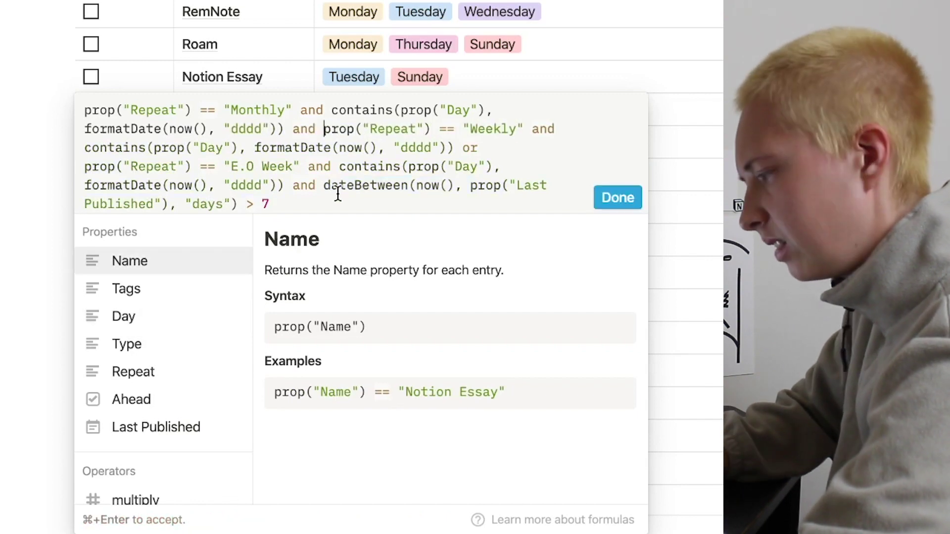
drag(324, 192, 360, 198)
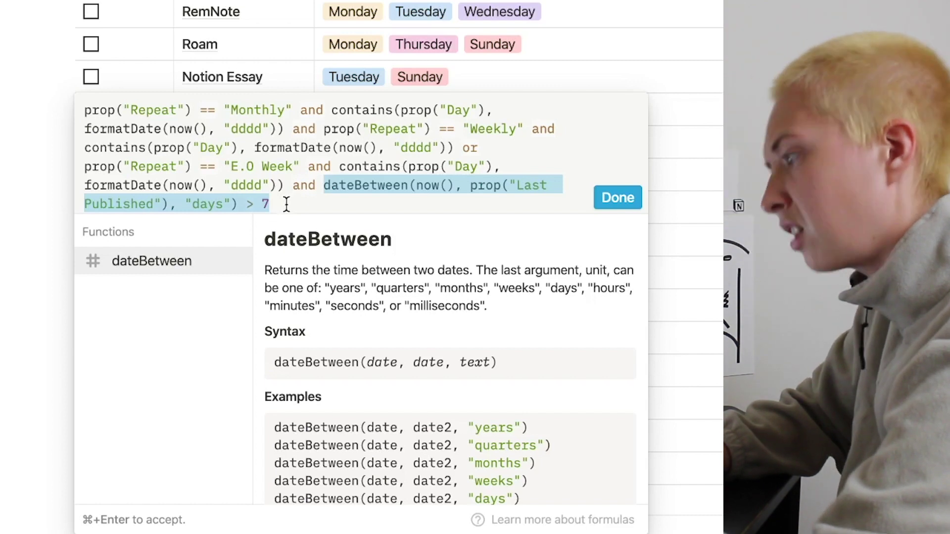
Step: Copy the days-since-Last-Published condition into the Monthly clause, joined to the next clause with or
click(321, 125)
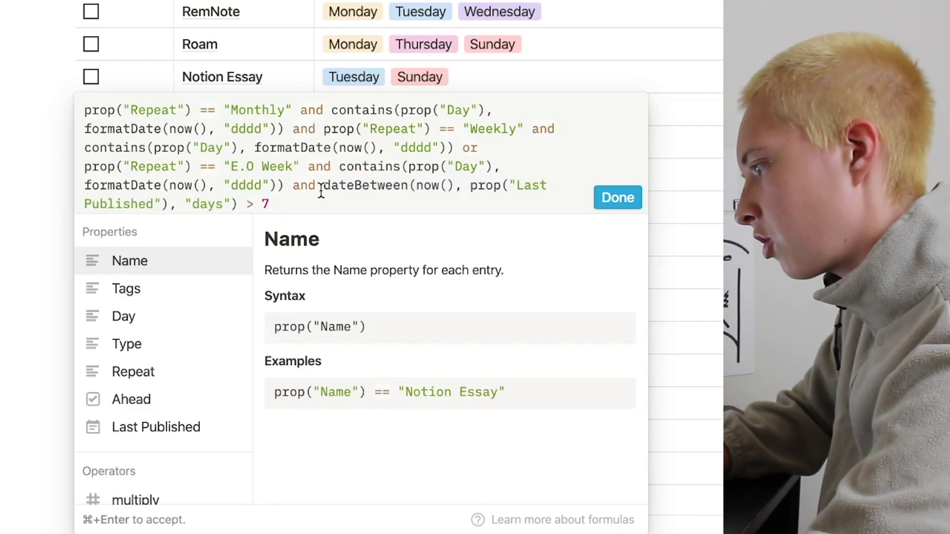
drag(321, 192, 339, 202)
key(super+c)
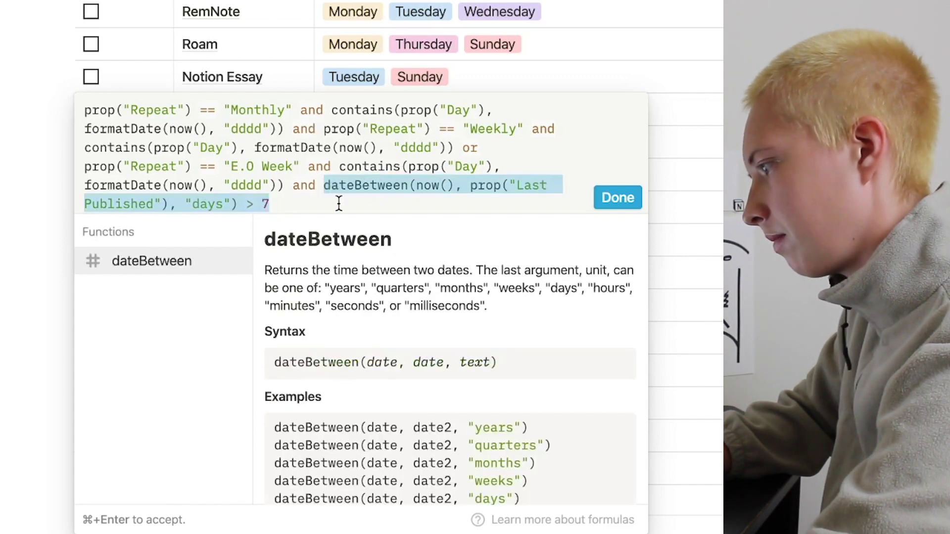
click(324, 130)
key(super+v)
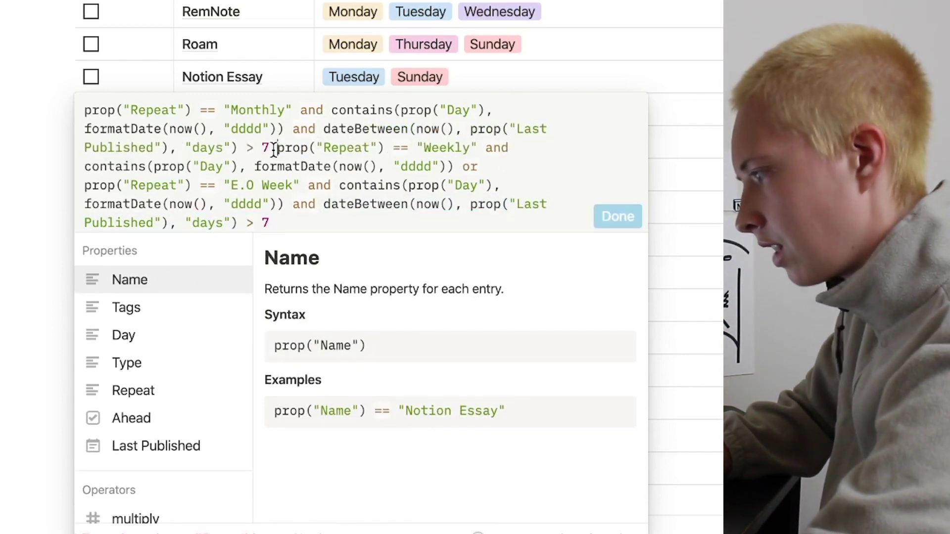
drag(267, 147, 85, 111)
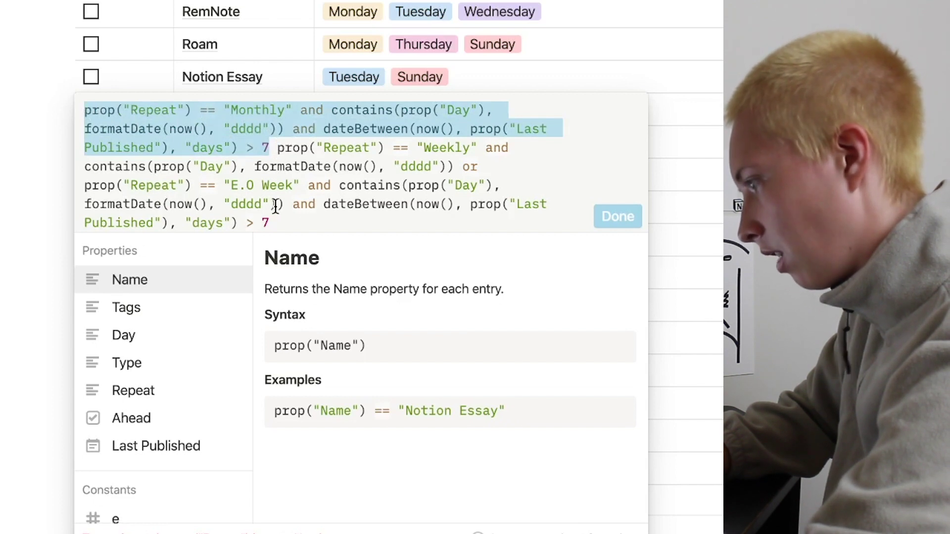
click(276, 151)
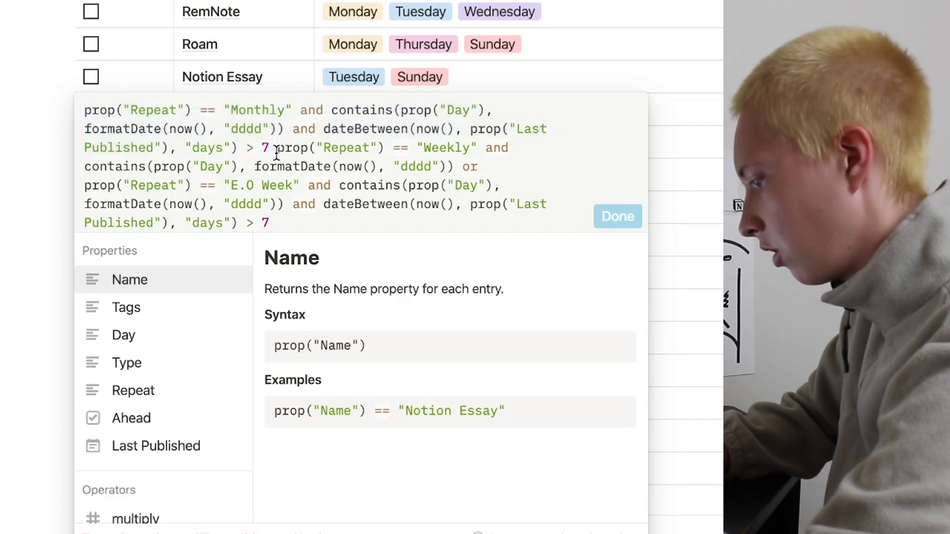
text(or)
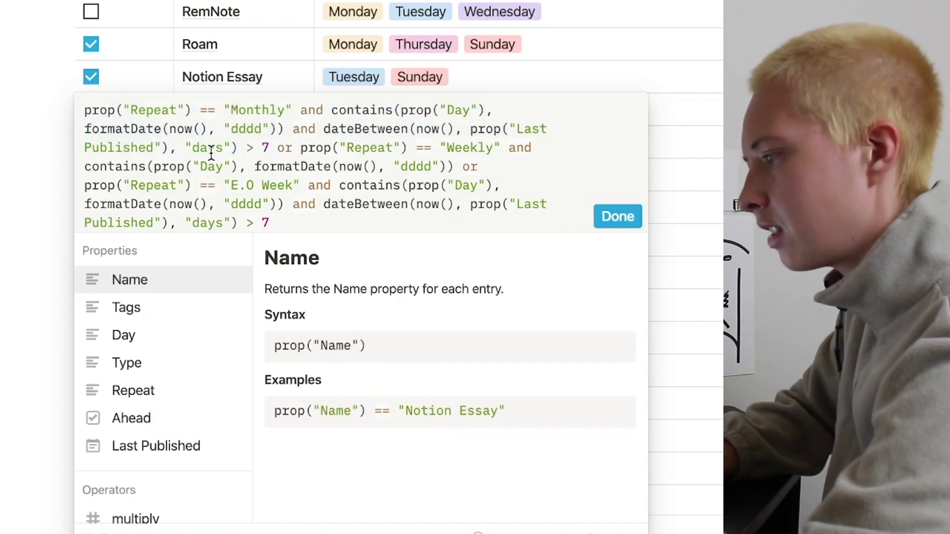
Step: Change the Monthly clause's threshold from 7 to 29 days and save the formula
click(267, 147)
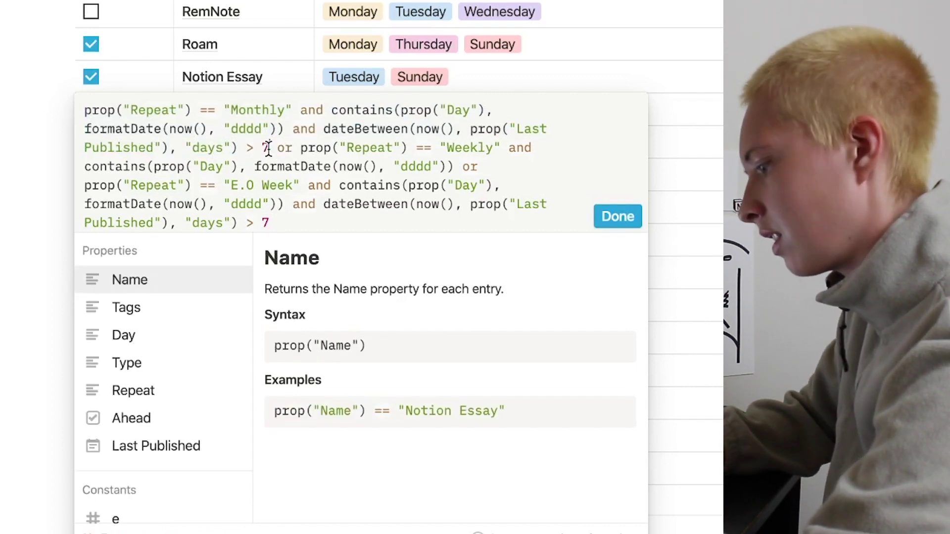
key(BackSpace)
text(29)
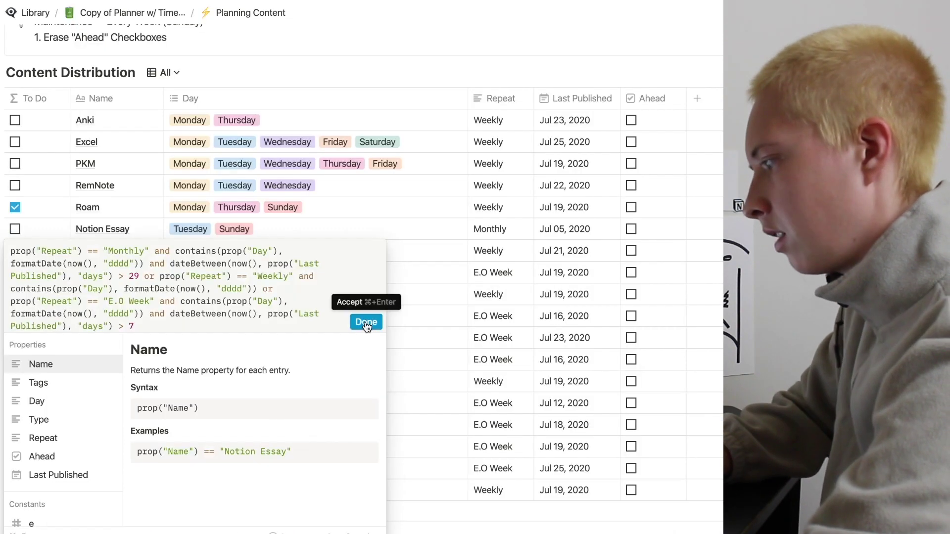
click(618, 217)
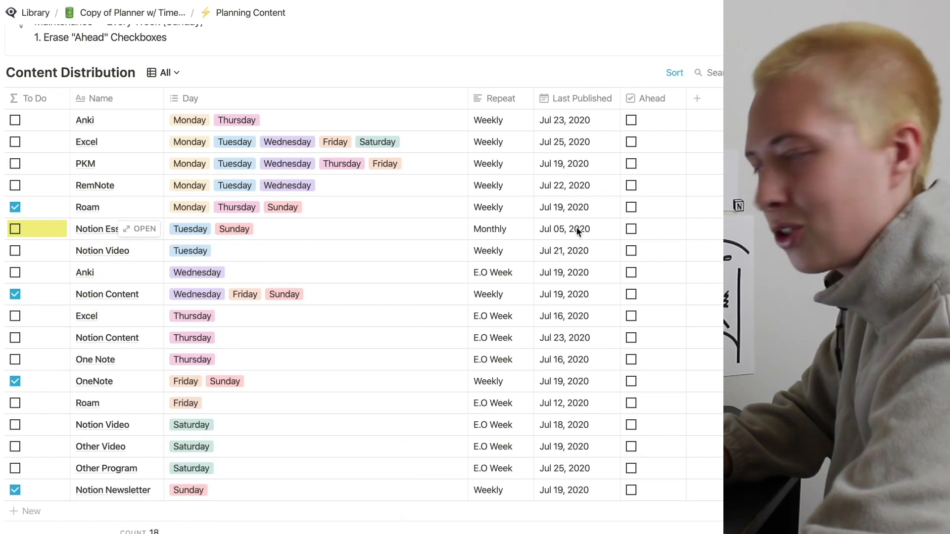
Step: Try June 2020 dates (26, 27, 25, 24, 17, 15, 11, 12, 19) as Notion Essay's Last Published
click(558, 227)
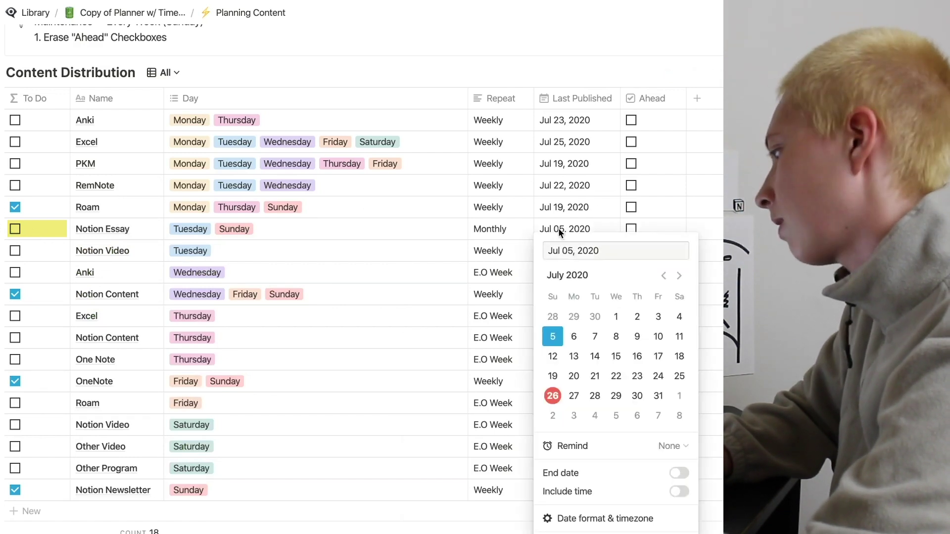
click(663, 276)
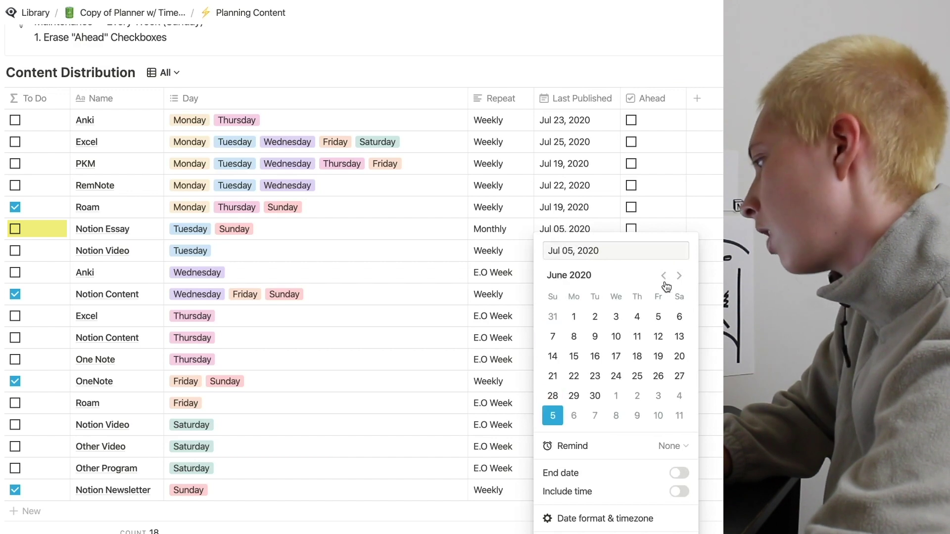
click(657, 377)
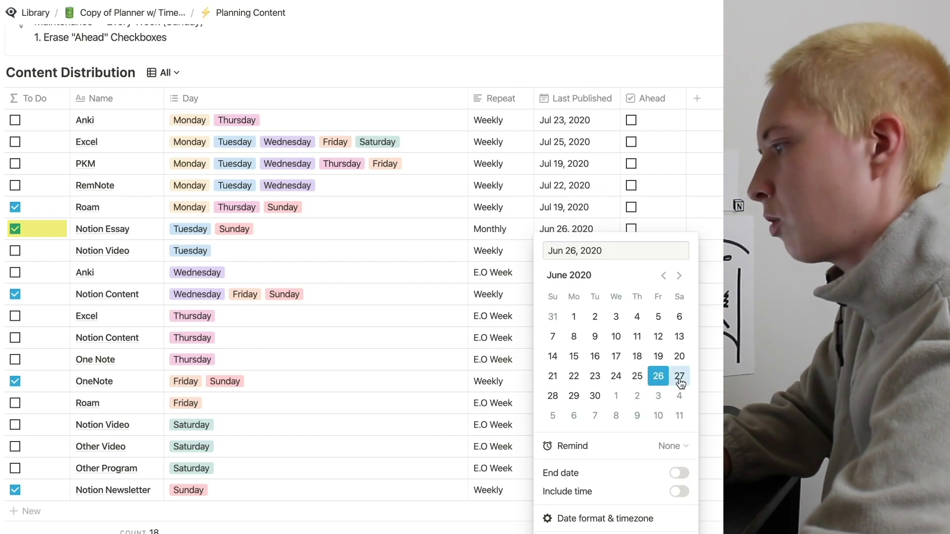
click(680, 379)
click(638, 377)
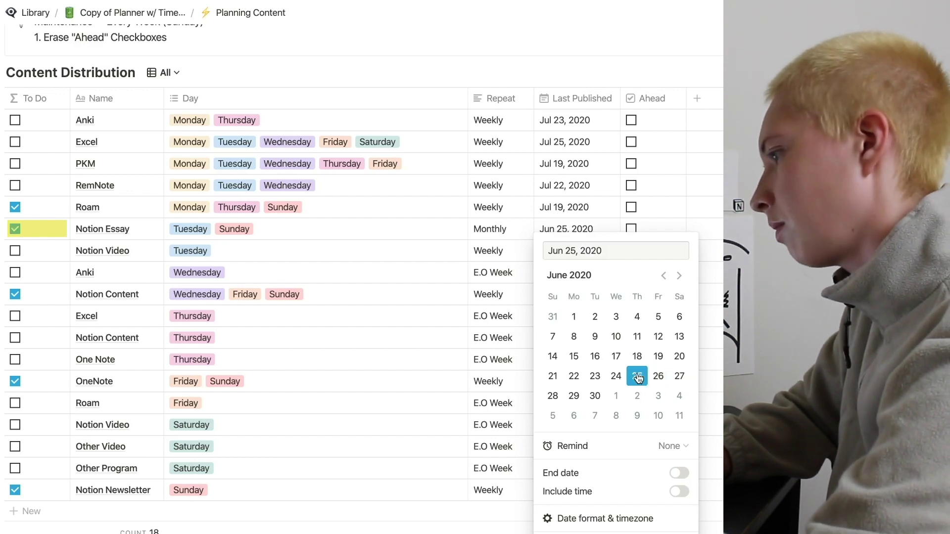
click(616, 376)
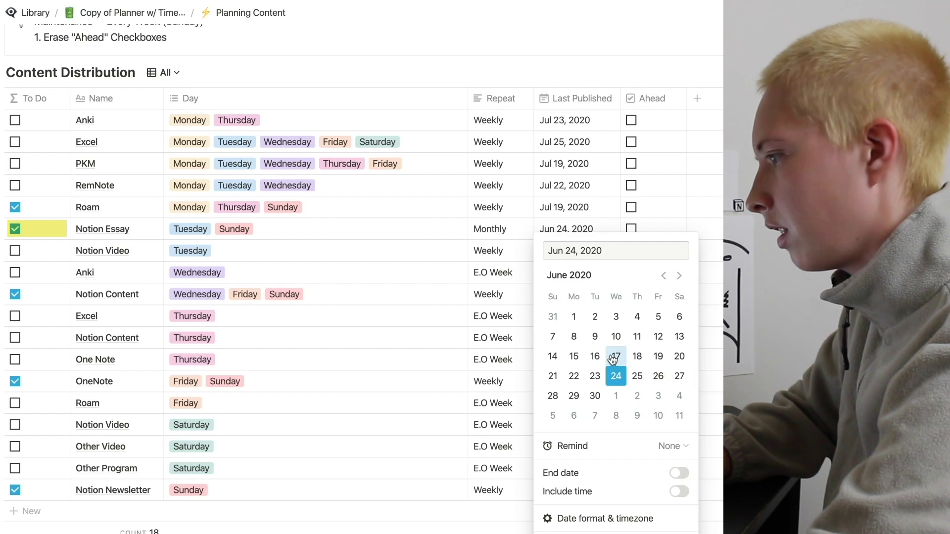
click(617, 356)
click(574, 356)
click(638, 337)
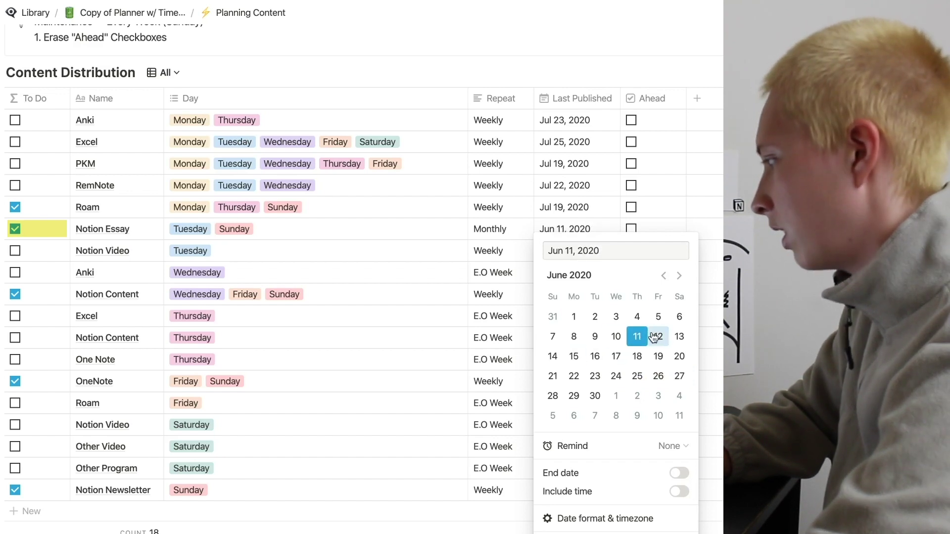
click(658, 337)
click(658, 356)
click(659, 376)
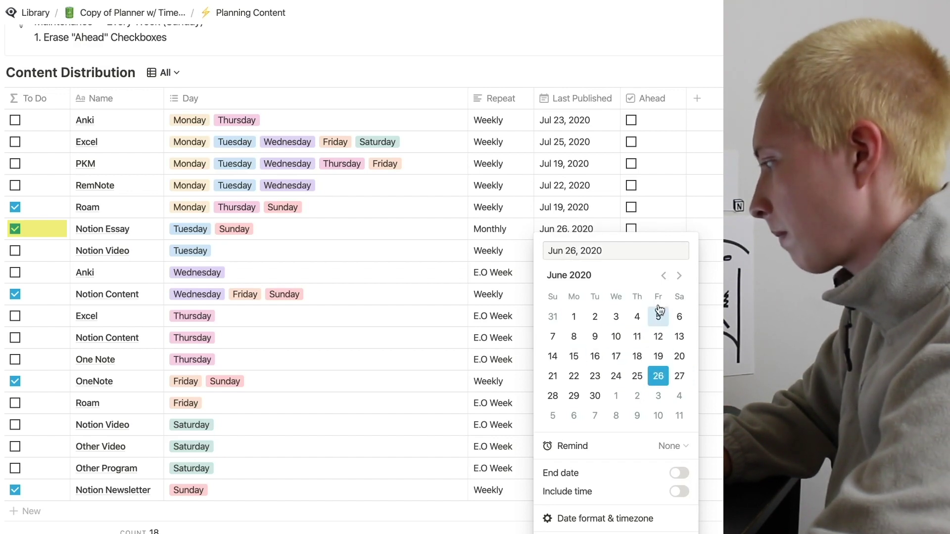
Step: Restore Notion Essay's Last Published to Jul 05, 2020 and reopen the To Do formula
click(680, 278)
click(552, 336)
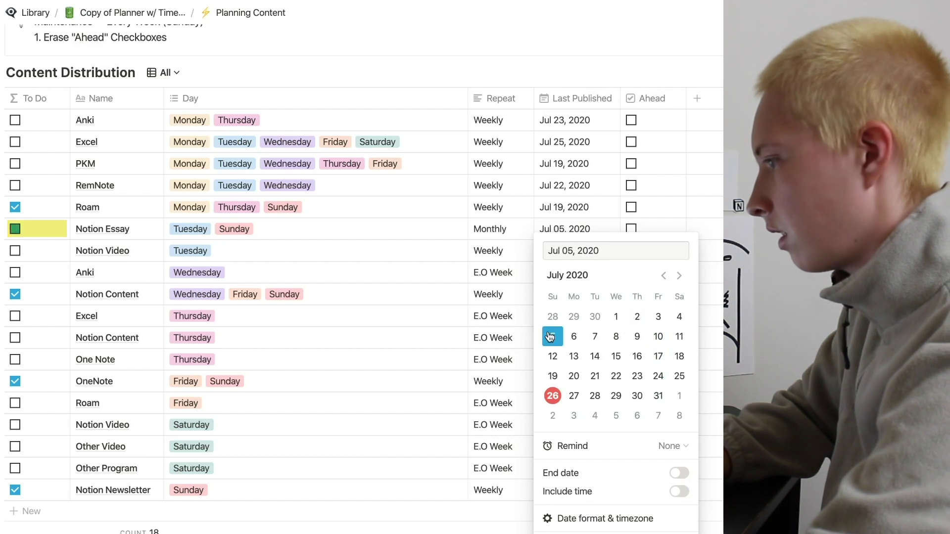
key(Escape)
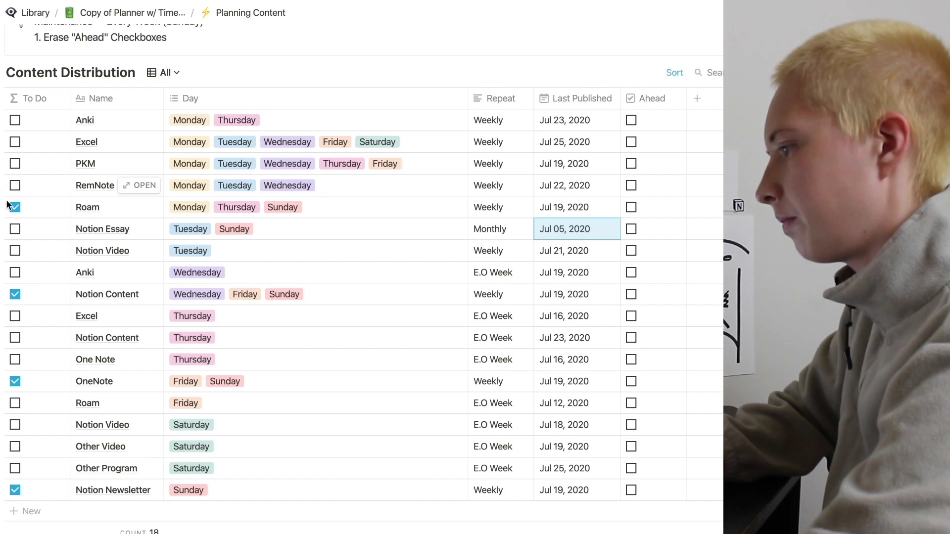
click(37, 204)
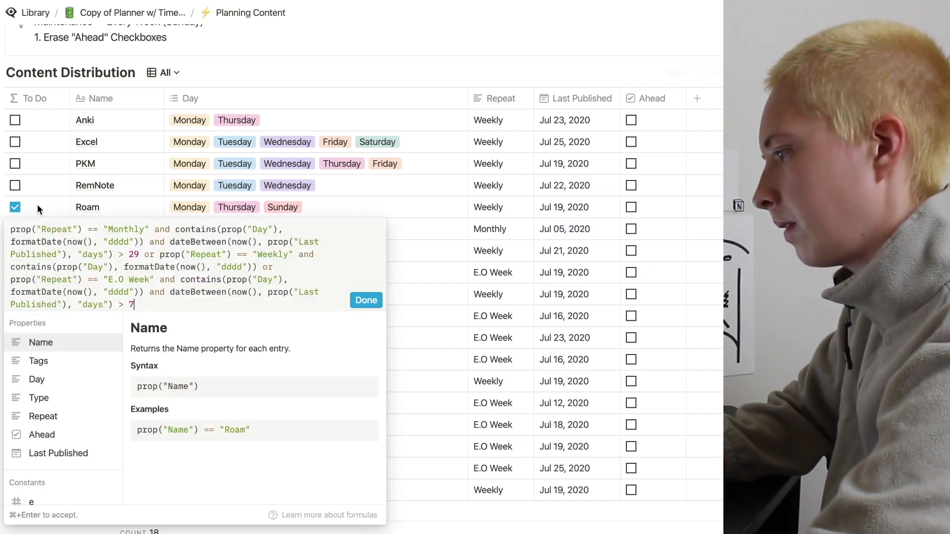
Step: Change the Monthly condition to more than 1 month since Last Published and save
double_click(104, 256)
text(mont)
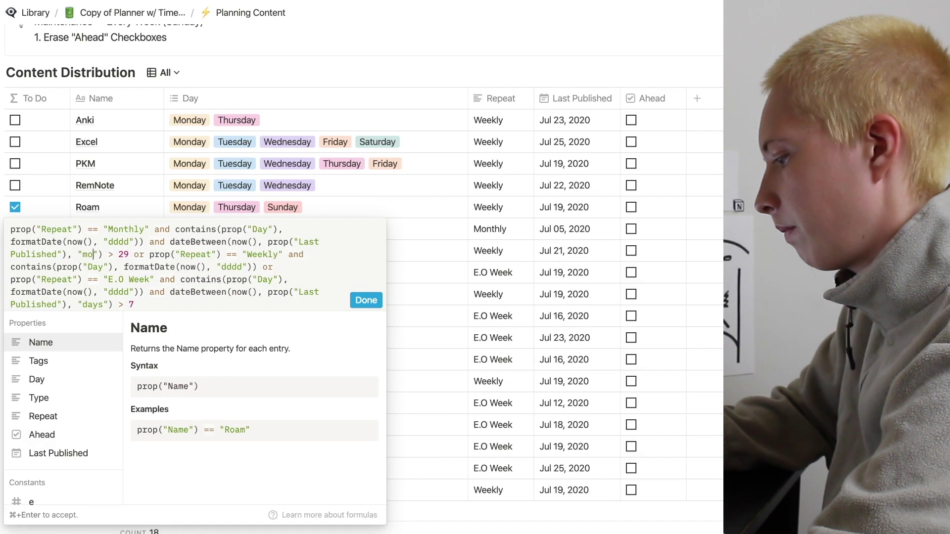
text(hs)
double_click(149, 256)
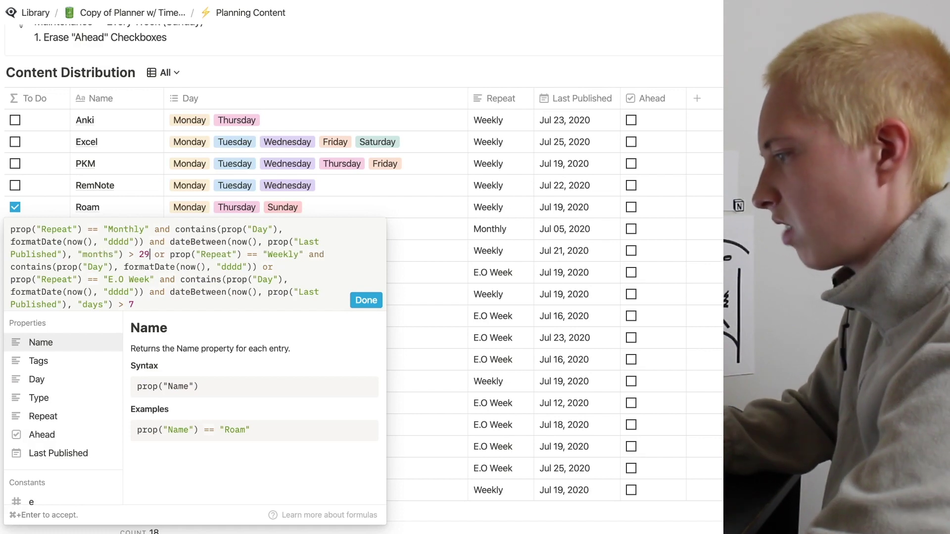
key(BackSpace)
text(1)
click(366, 300)
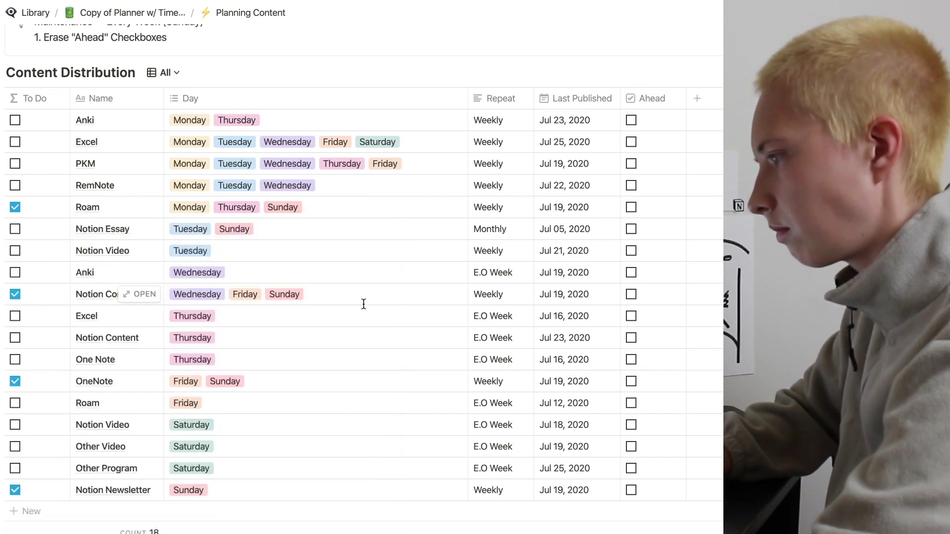
Step: Try June and May 2020 dates for Notion Essay's Last Published, settling on Jun 26, 2020
click(580, 228)
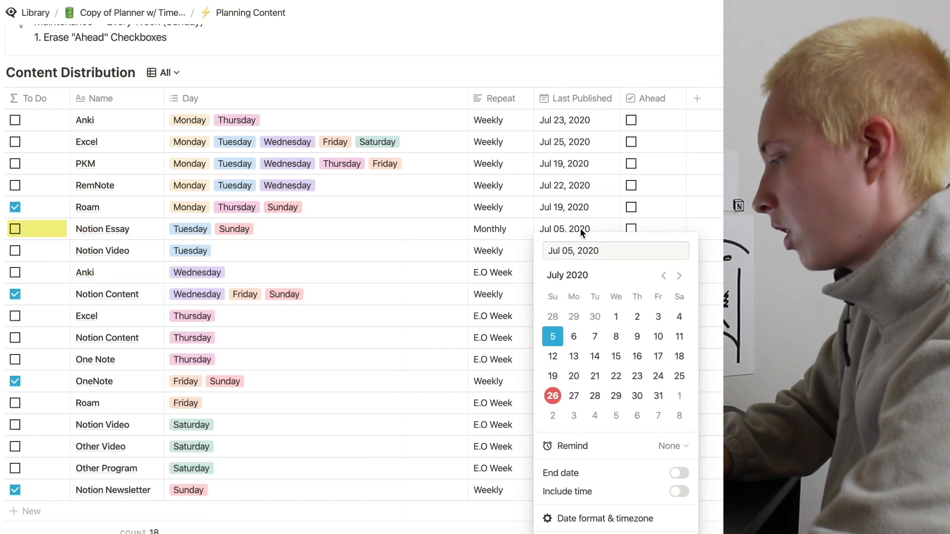
click(664, 276)
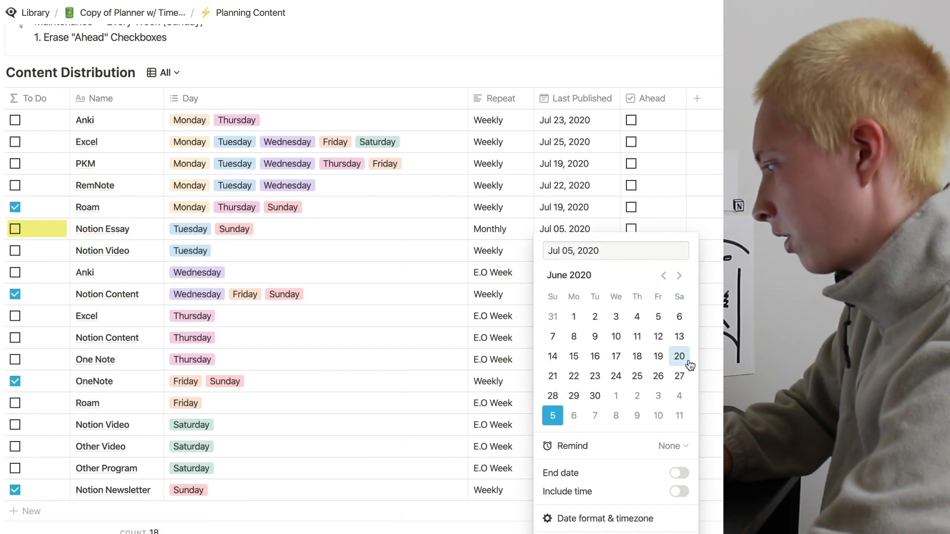
click(658, 377)
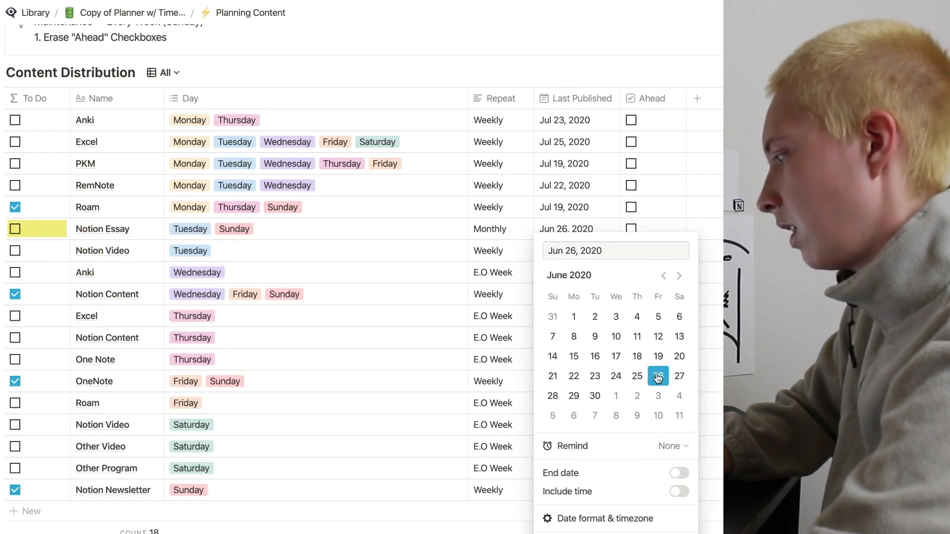
click(637, 376)
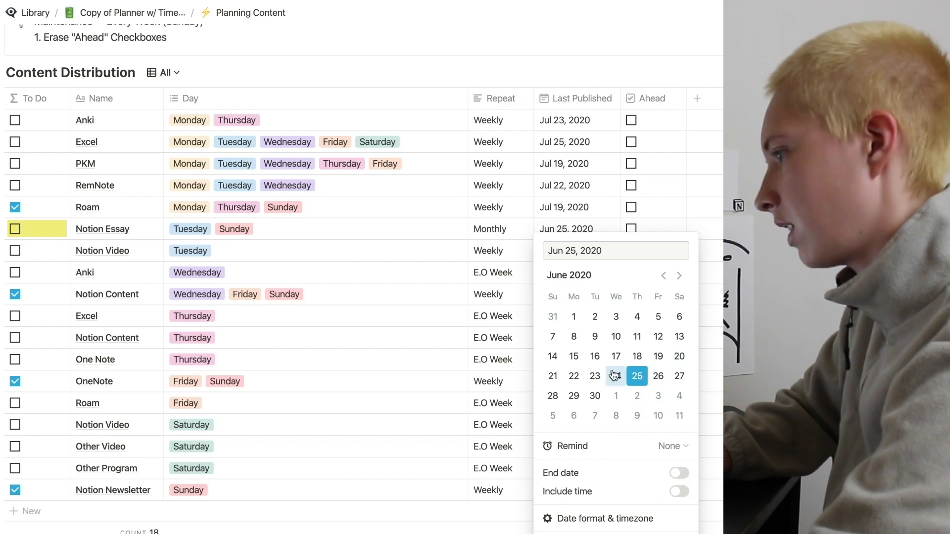
click(616, 376)
click(595, 356)
click(638, 356)
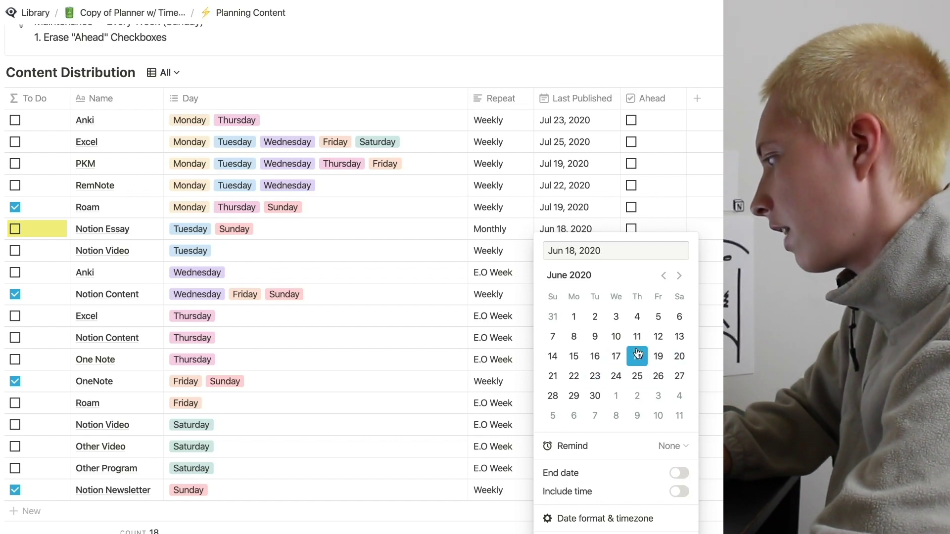
click(664, 277)
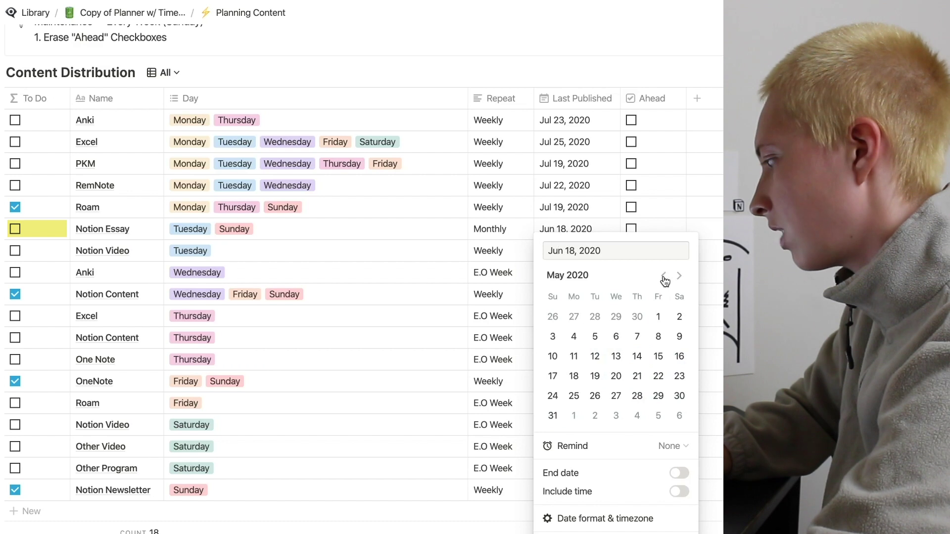
click(597, 398)
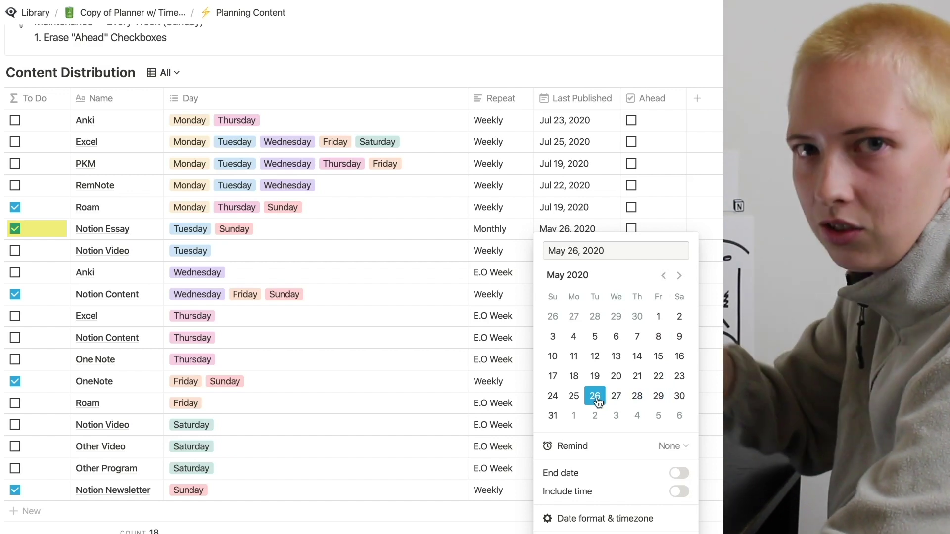
click(679, 276)
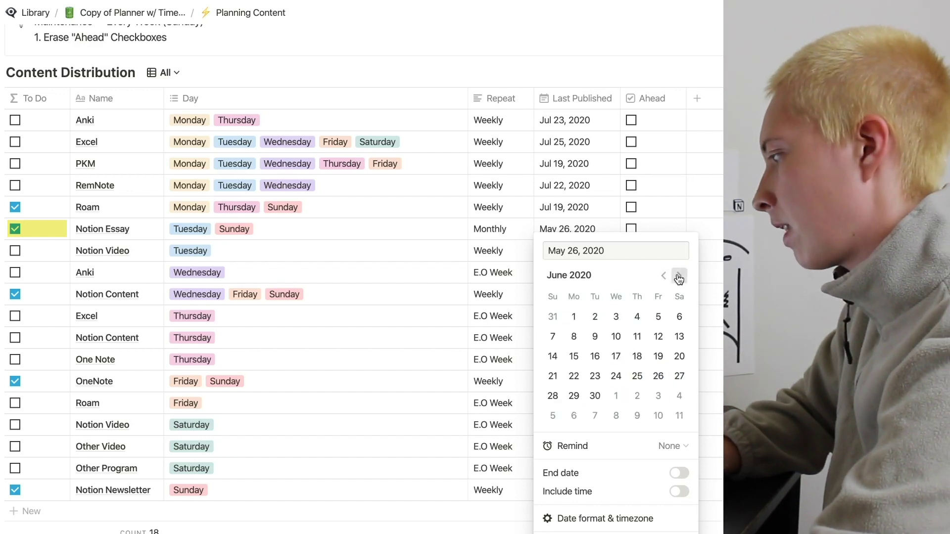
click(658, 376)
click(192, 253)
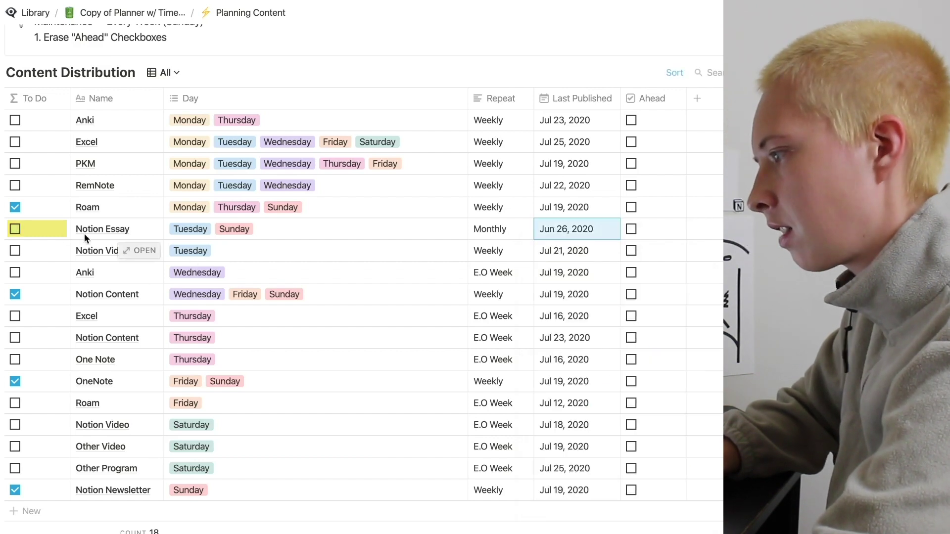
Step: Revert the Monthly condition to more than 29 days since Last Published
click(47, 231)
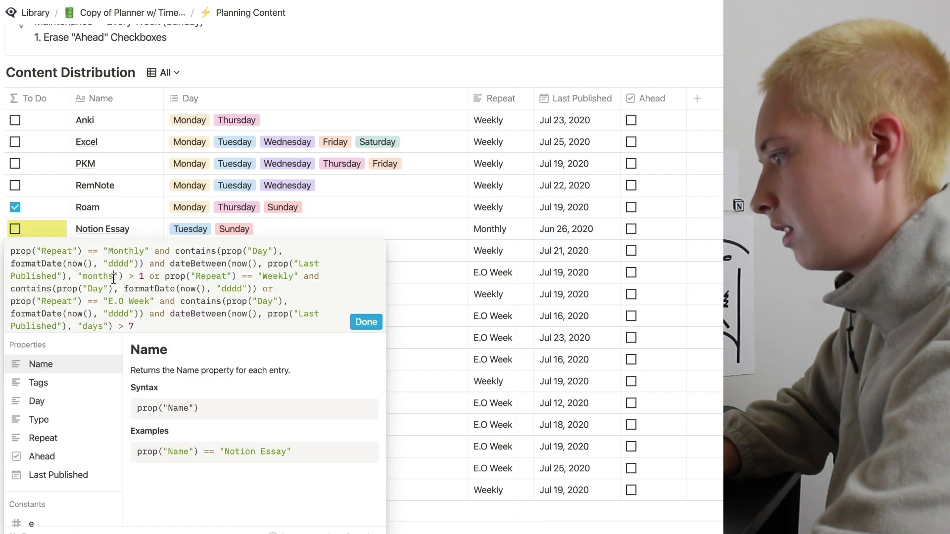
click(114, 278)
key(BackSpace)
key(BackSpace)
key(BackSpace)
key(BackSpace)
key(BackSpace)
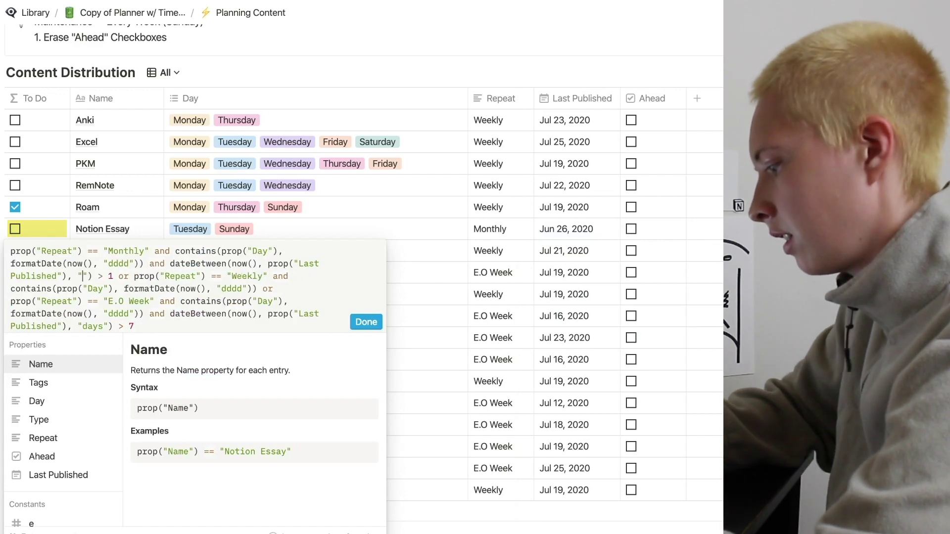
text(days)
key(BackSpace)
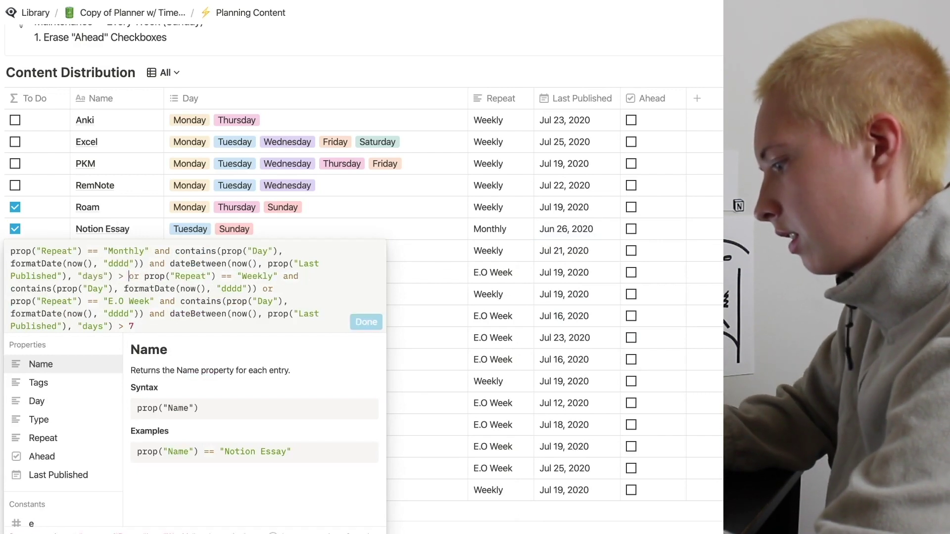
text(29)
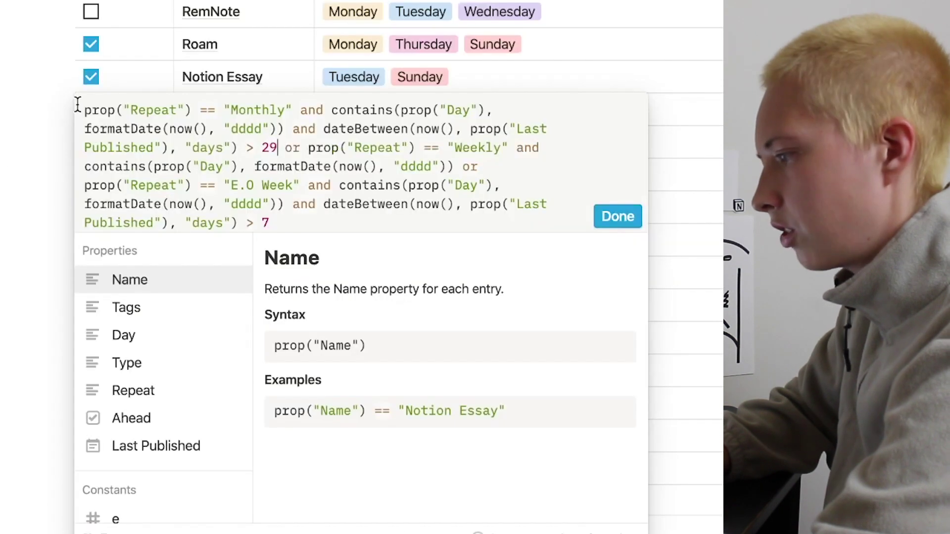
Step: Review the formula's monthly and weekly conditions, then close the editor
drag(83, 109, 459, 169)
click(286, 149)
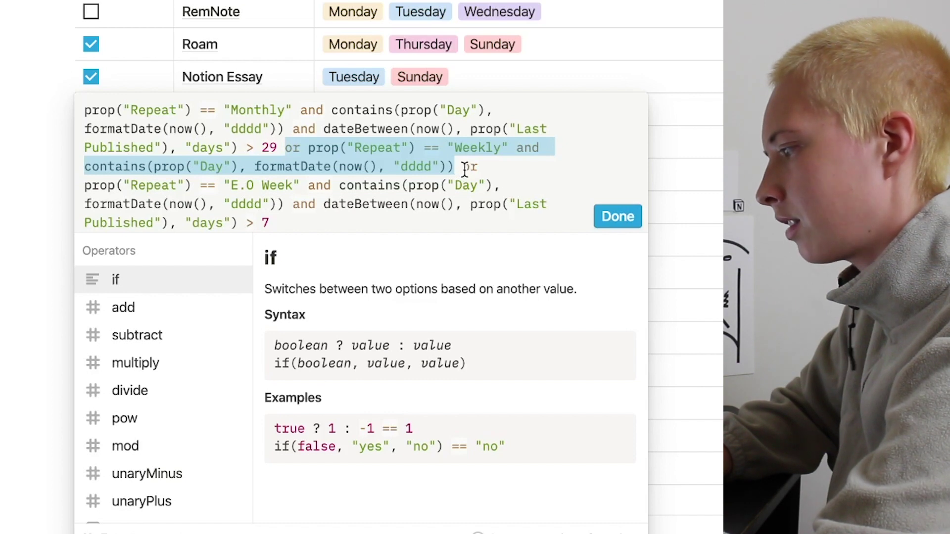
drag(463, 169, 320, 224)
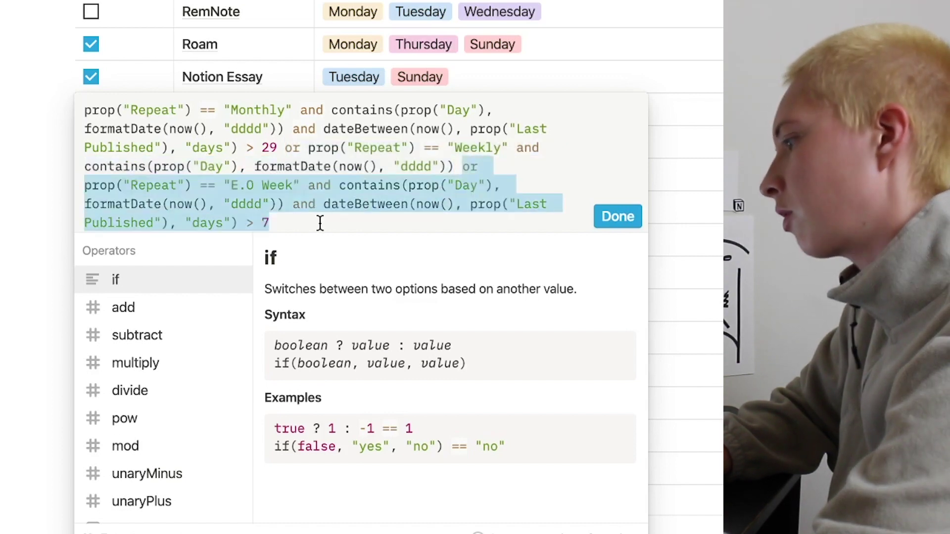
click(466, 378)
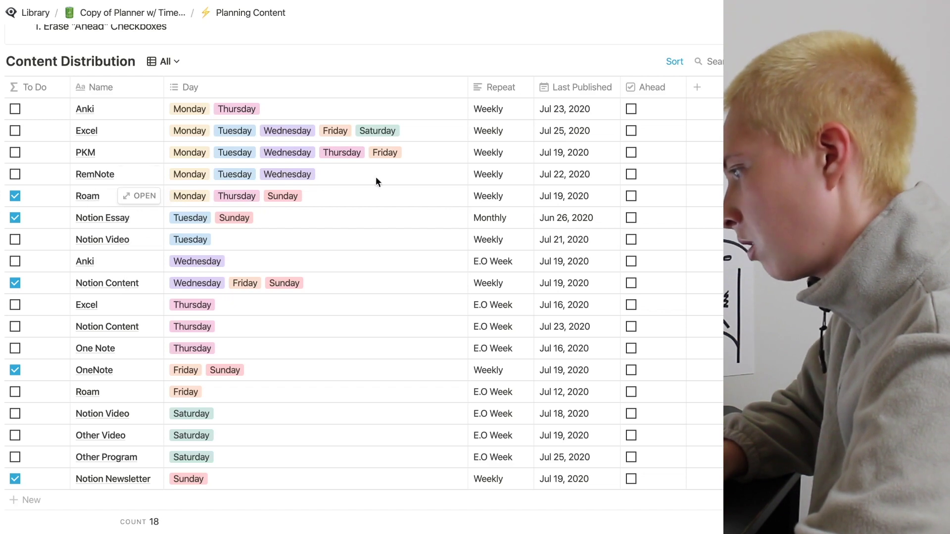
Step: Set Roam's Last Published date to Jul 24, 2020
click(557, 195)
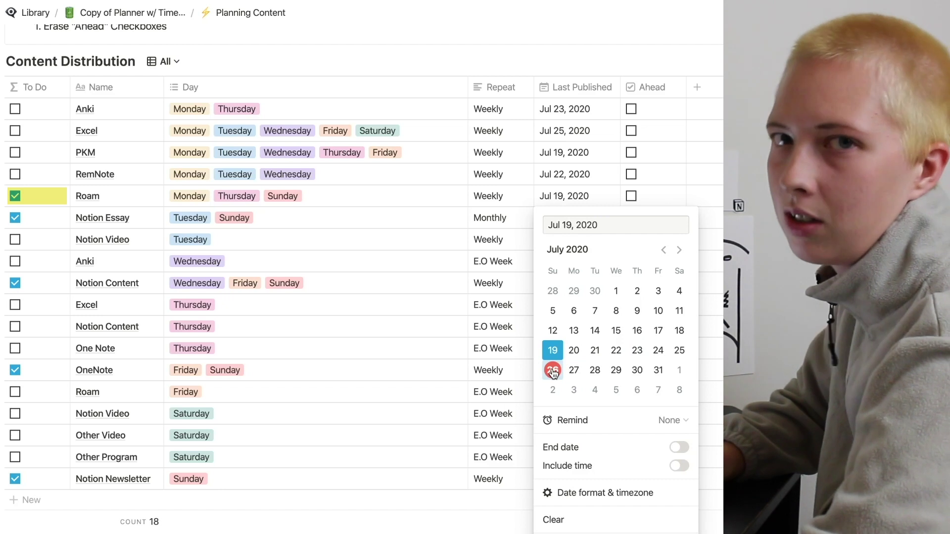
click(658, 352)
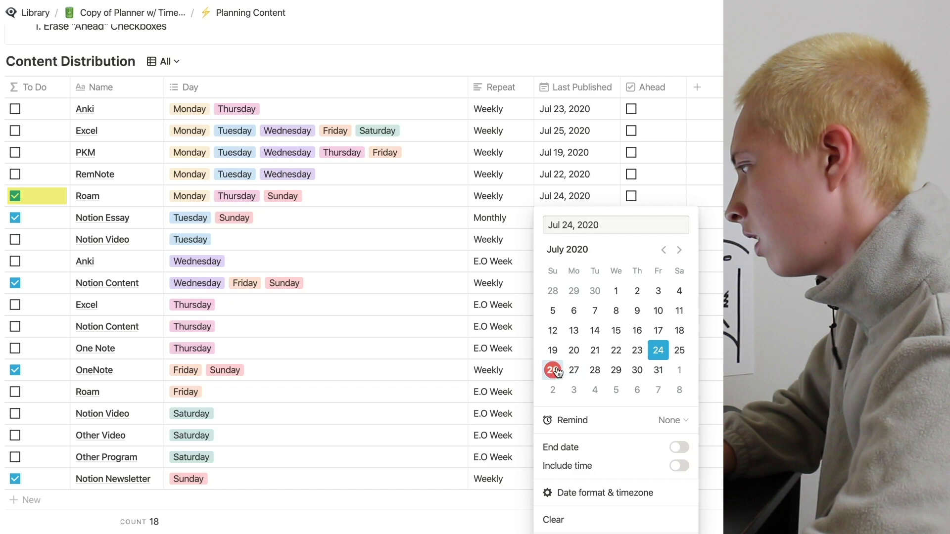
click(390, 260)
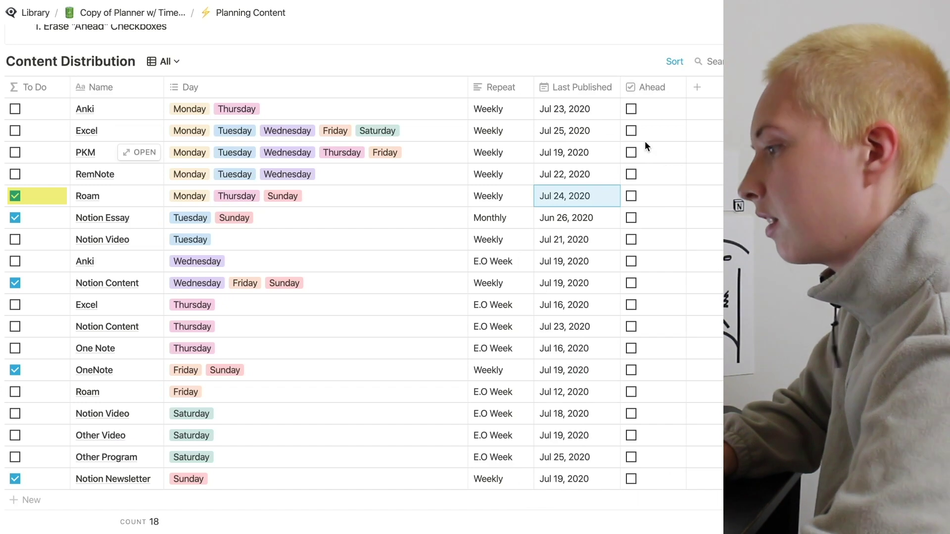
click(556, 198)
key(Escape)
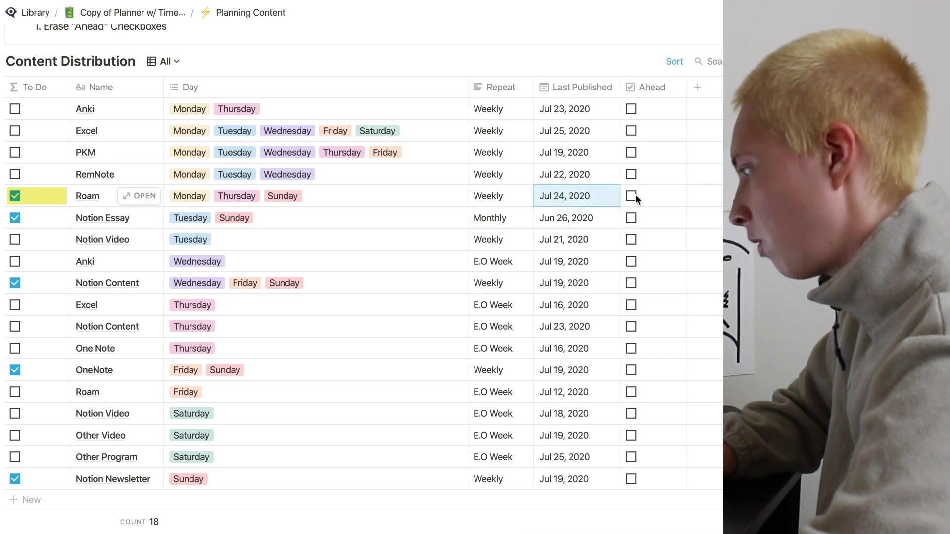
Step: Tick the Ahead box in the Roam row and bring the Maintenance callout into view
click(631, 196)
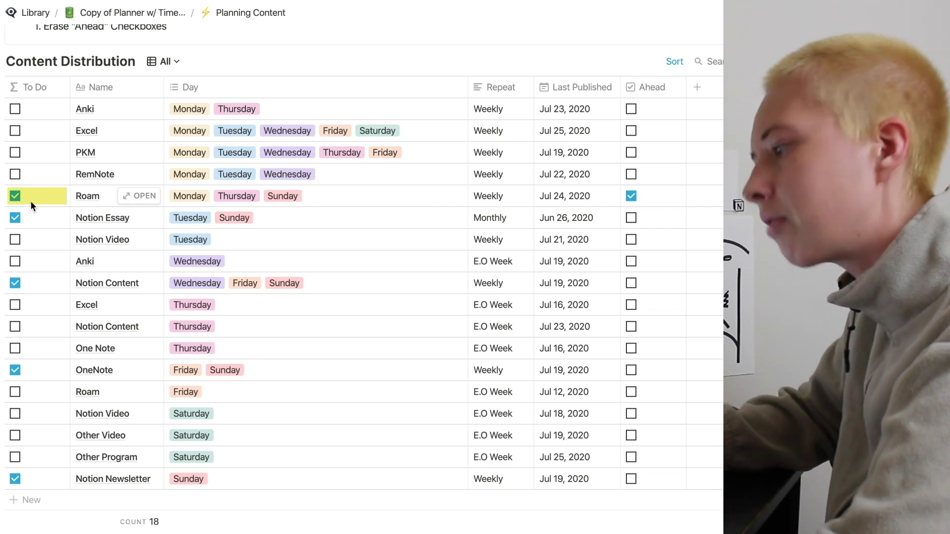
scroll(30, 201, up, 1)
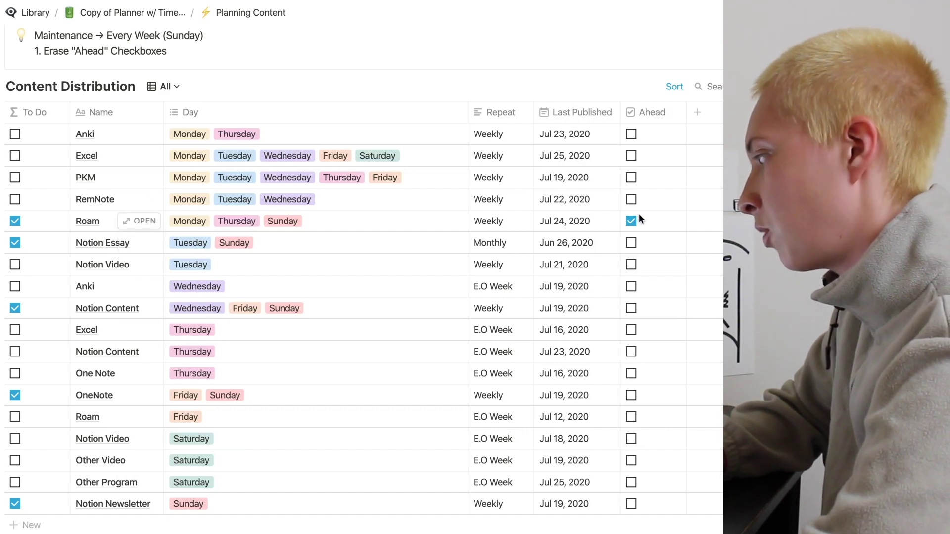
Step: Insert a prop("Ahead") reference at the start of the To Do formula
click(42, 242)
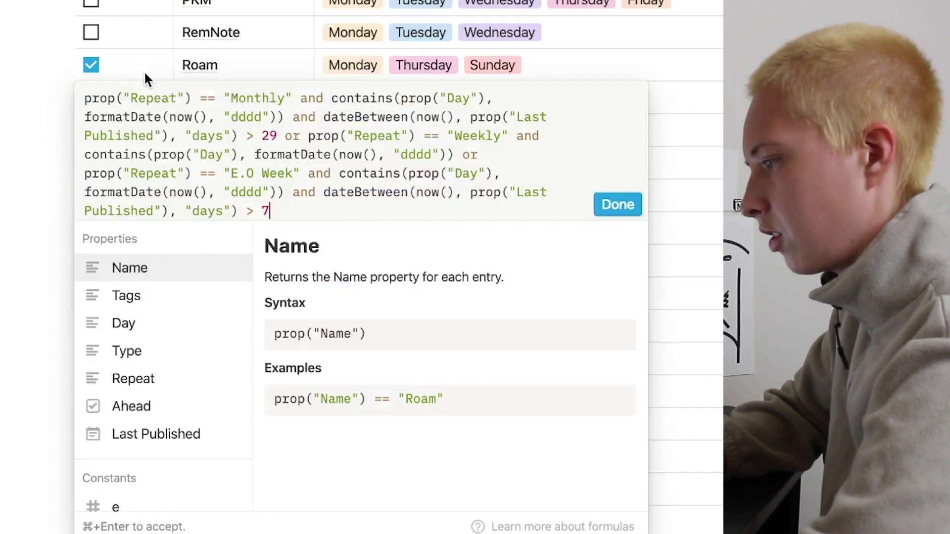
click(85, 102)
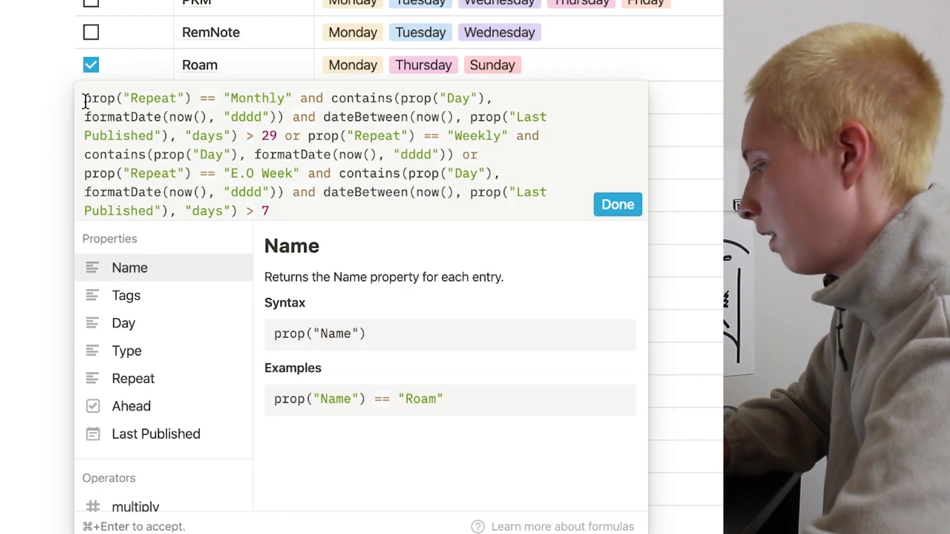
text(prop)
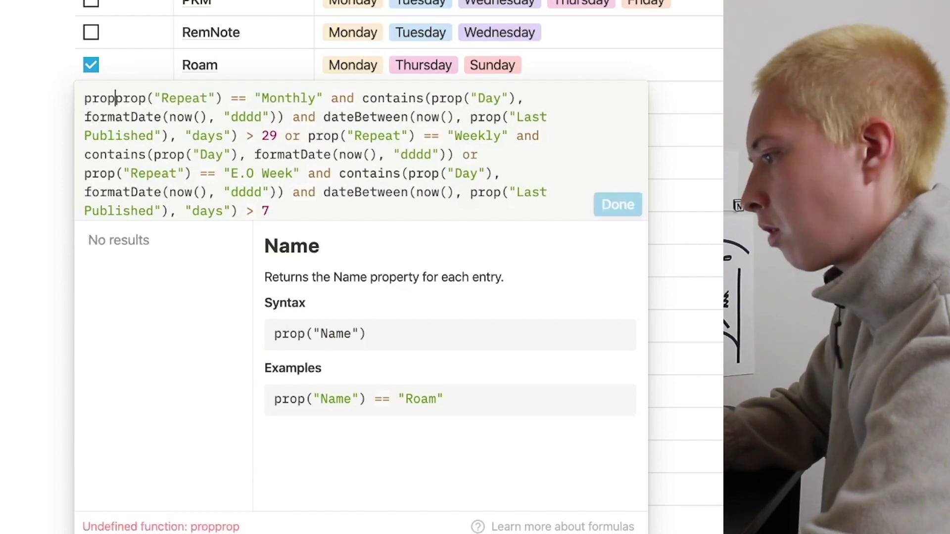
key(Left)
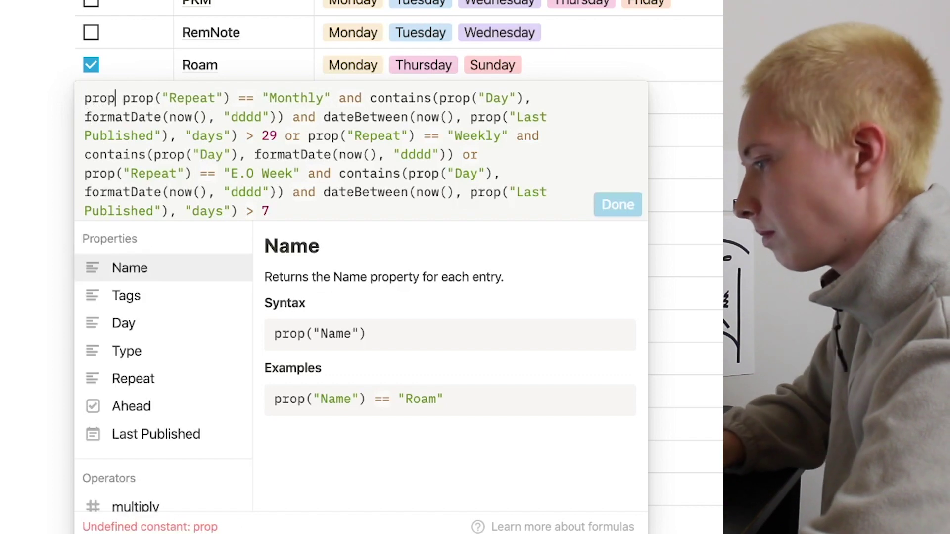
click(146, 407)
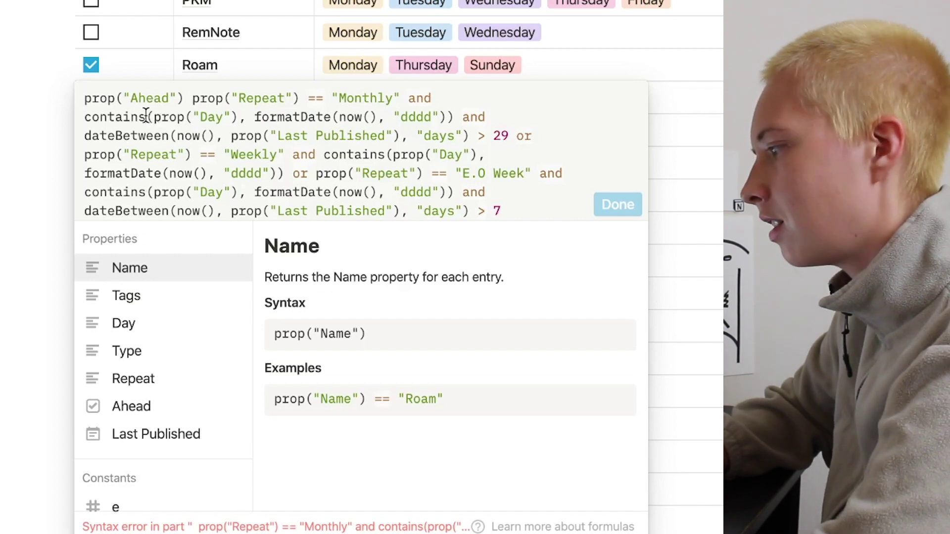
Step: Make the formula open with prop("Ahead") ? false : before the original condition
click(87, 100)
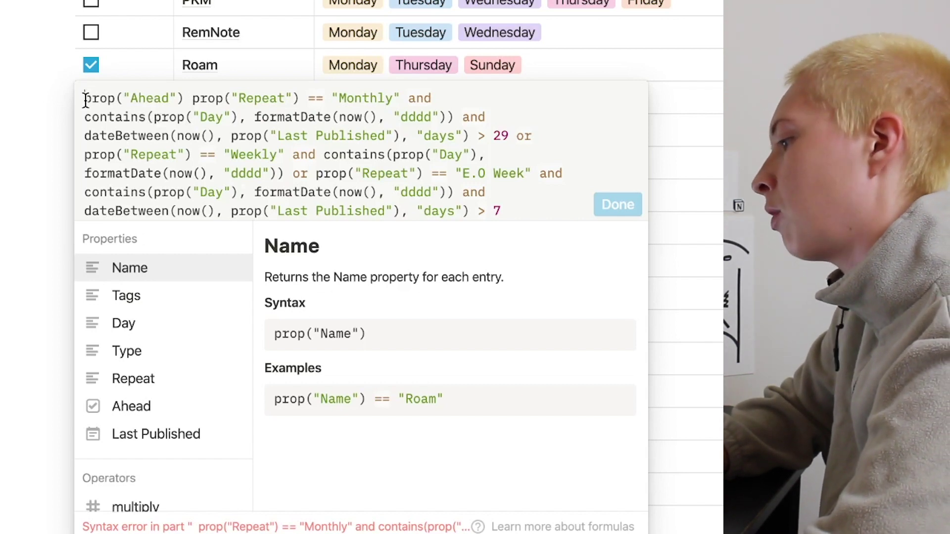
text(empty()
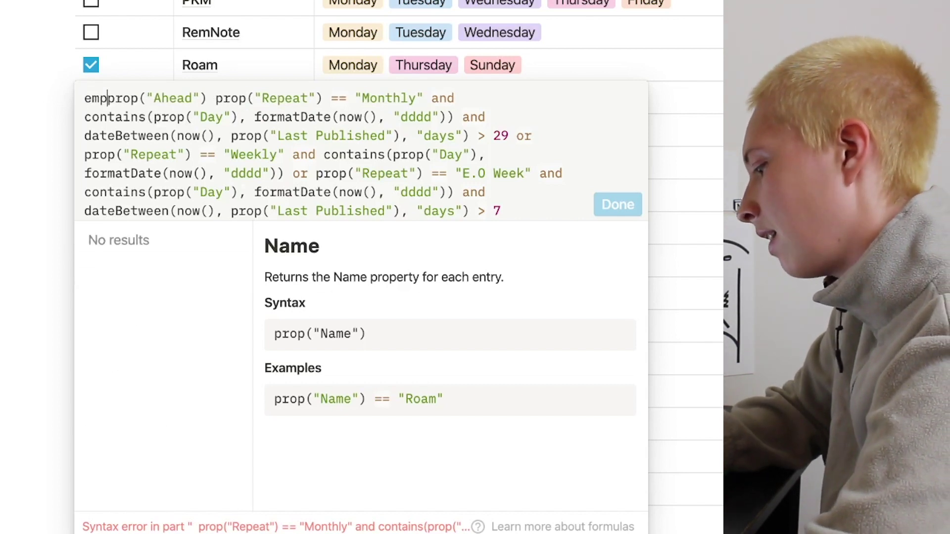
click(230, 99)
text())
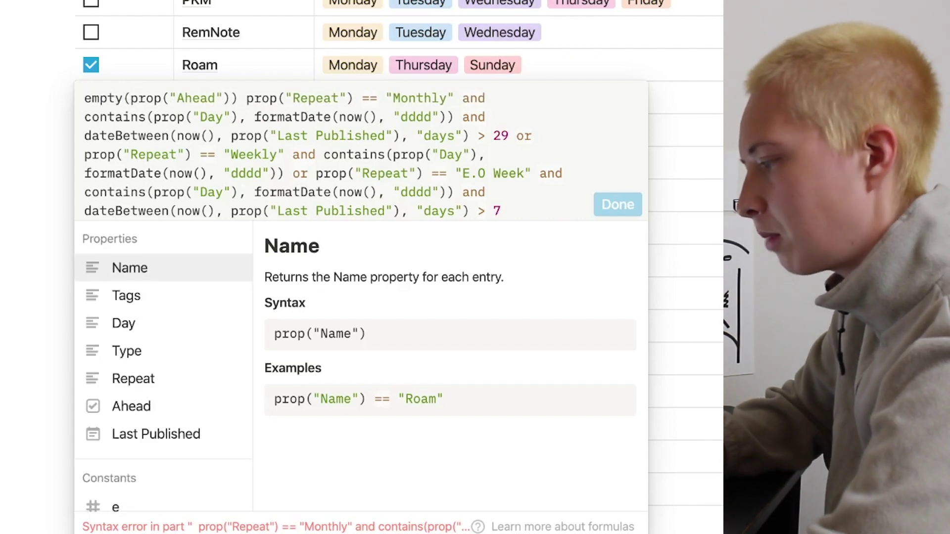
key(BackSpace)
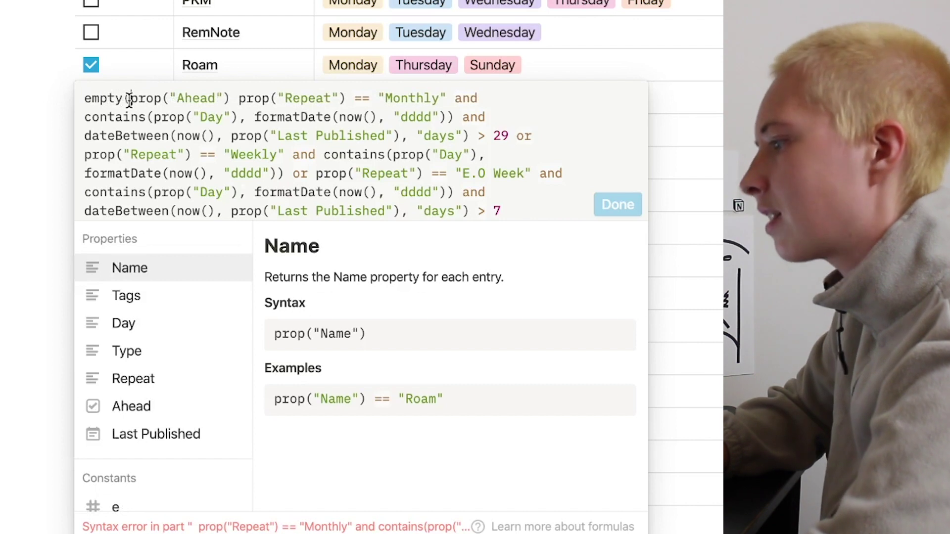
key(BackSpace)
key(BackSpace)
key(BackSpace)
key(BackSpace)
key(BackSpace)
key(BackSpace)
click(185, 99)
text(?)
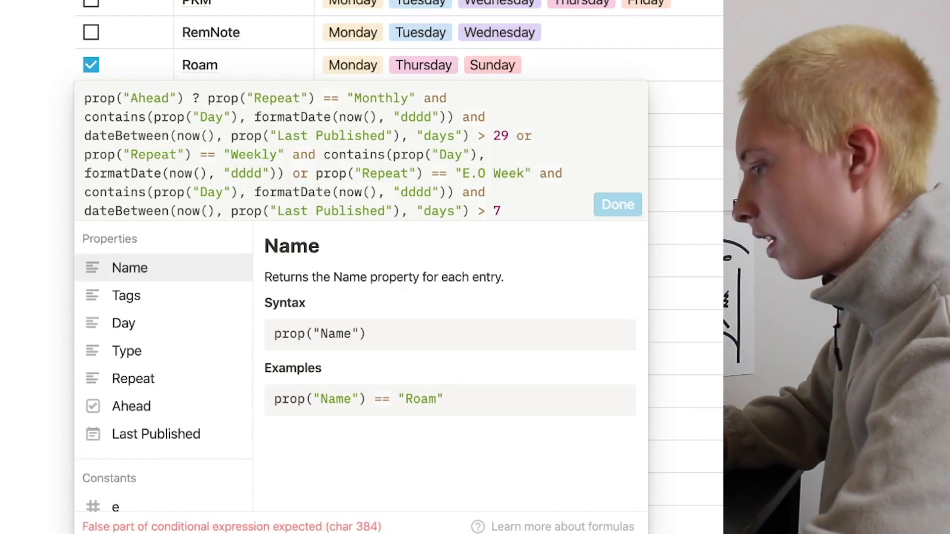
text(fa)
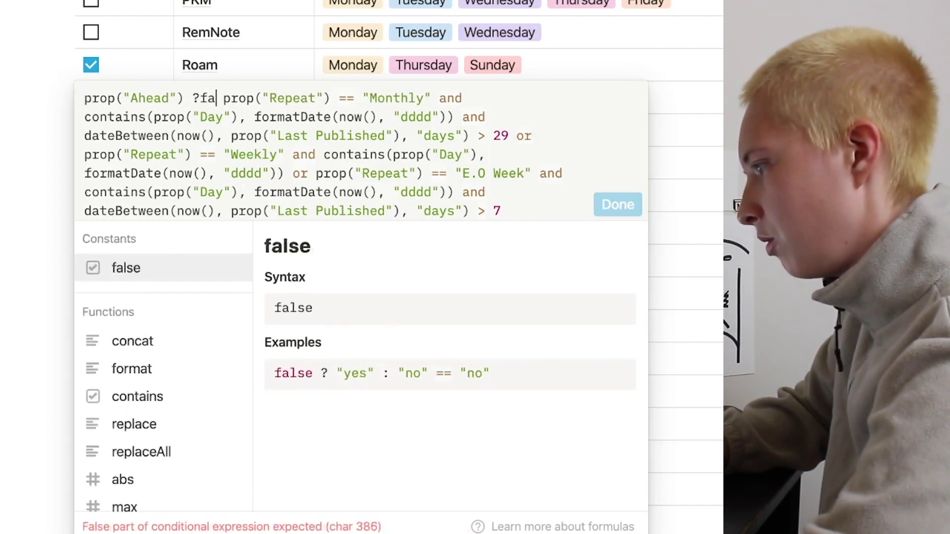
key(BackSpace)
key(BackSpace)
text(fal)
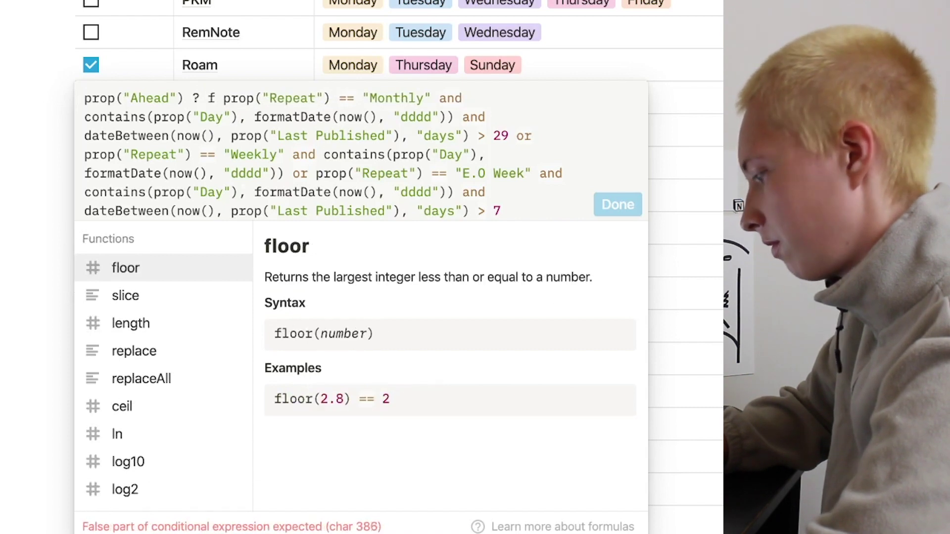
text(se :)
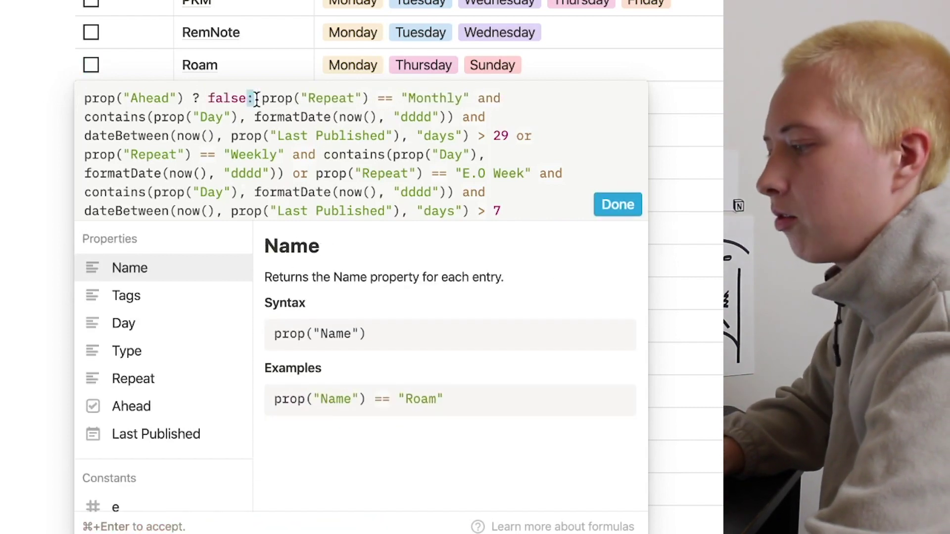
Step: Highlight the Ahead check, false and the original condition to review the formula
click(263, 103)
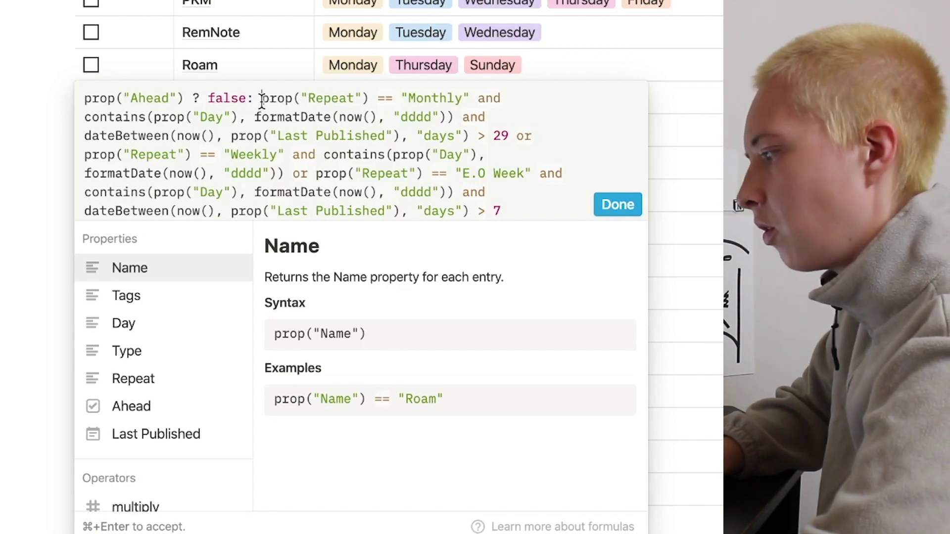
shift+click(532, 207)
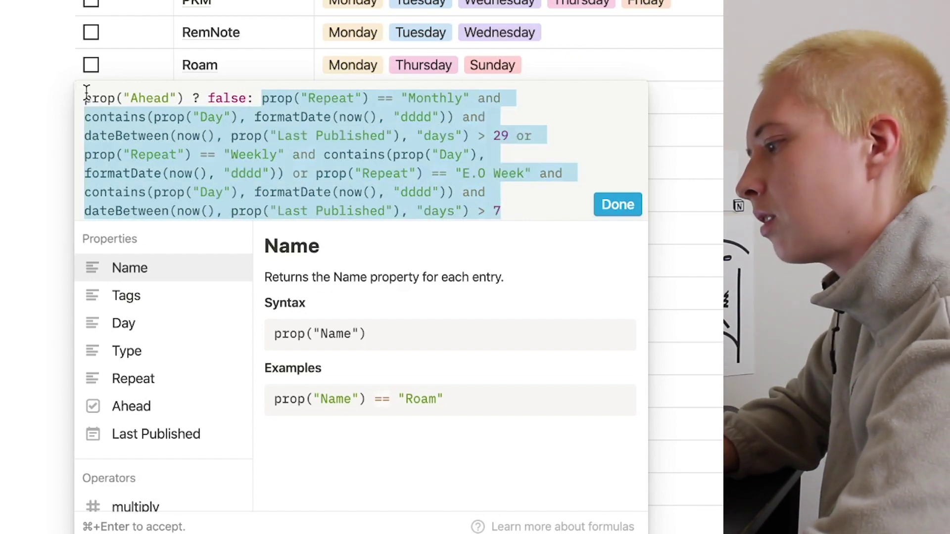
drag(84, 101, 250, 103)
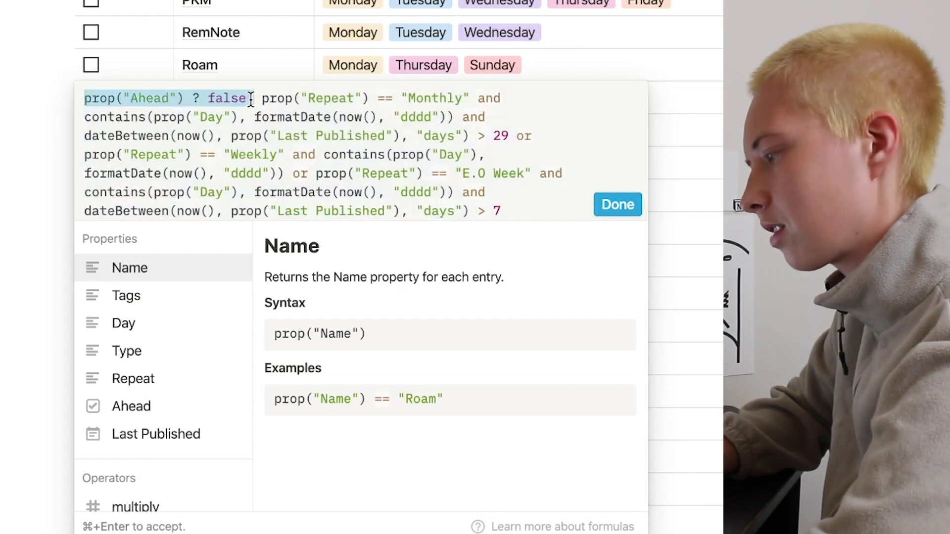
click(251, 99)
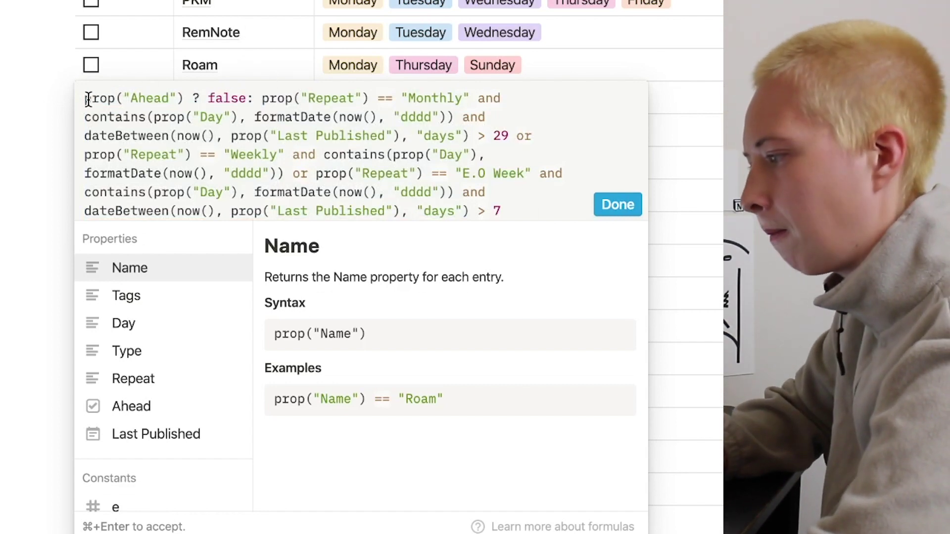
drag(85, 98, 234, 99)
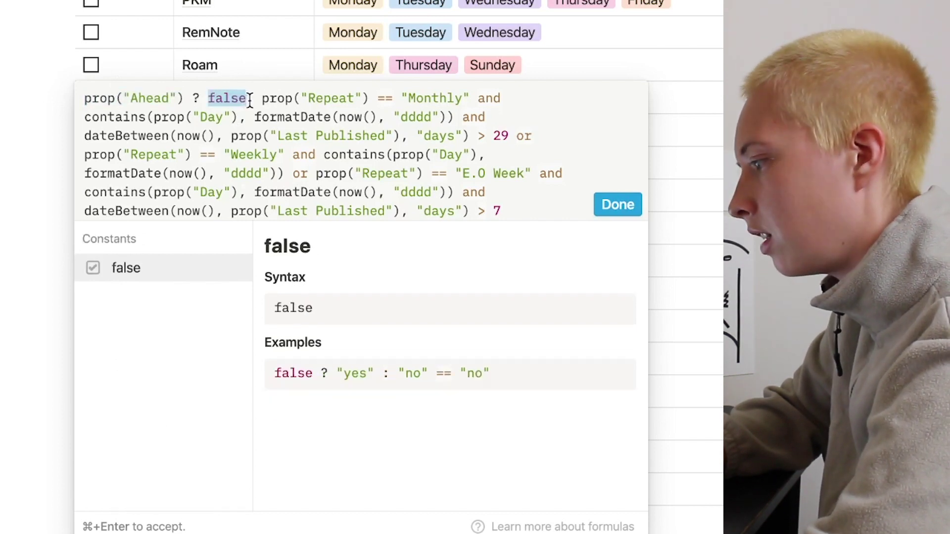
click(251, 99)
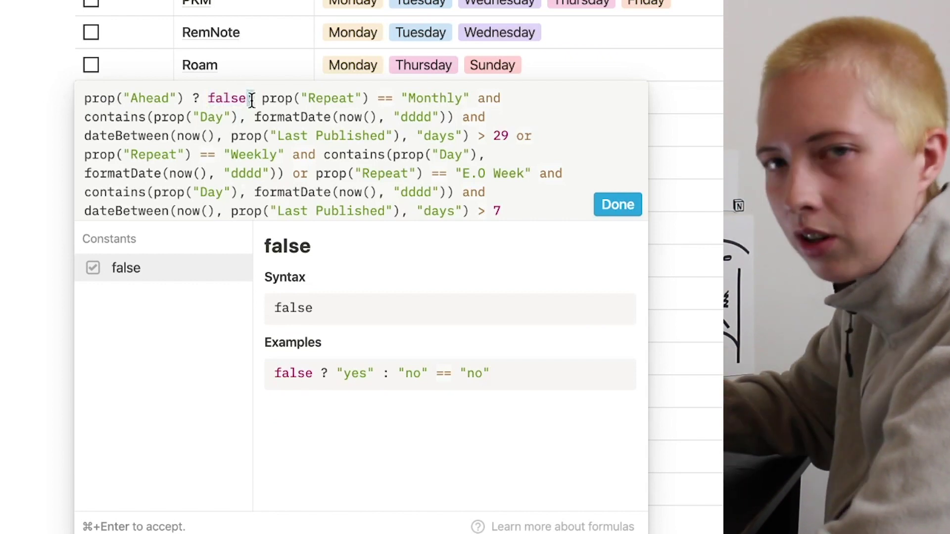
drag(260, 99, 505, 202)
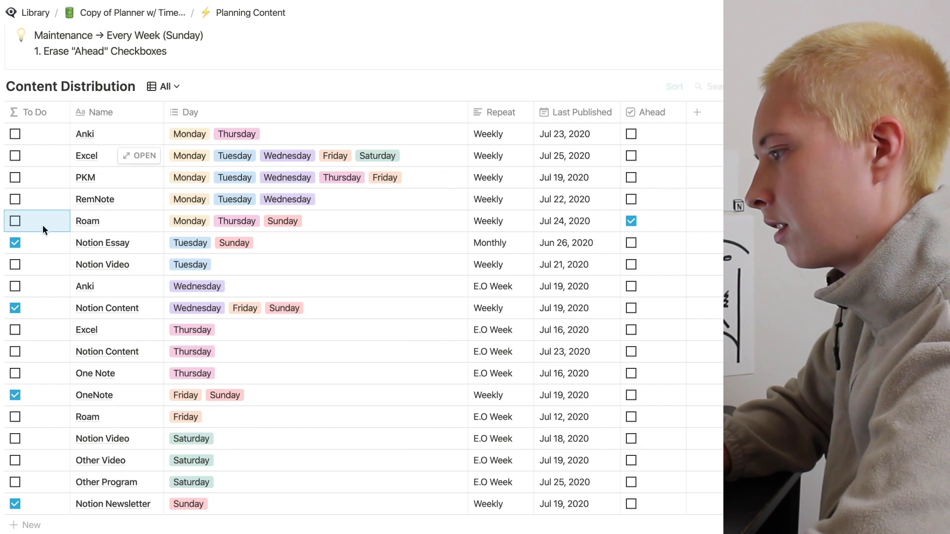
Step: Uncheck Roam's Ahead box, leaving its date unchanged
click(631, 221)
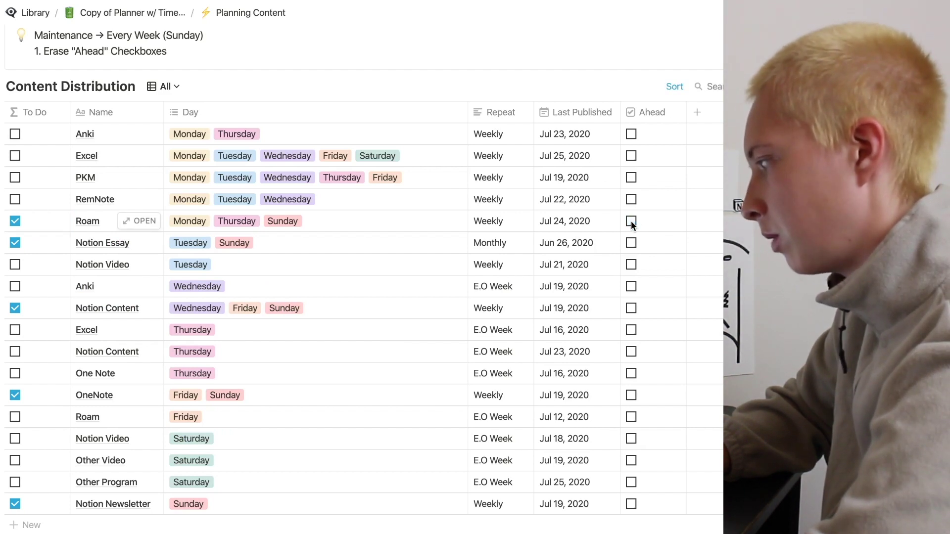
click(610, 221)
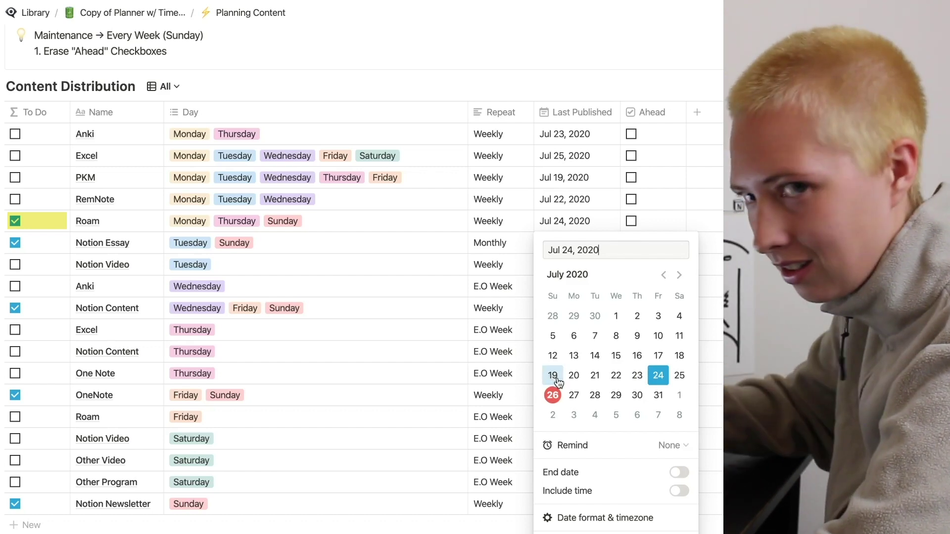
key(Escape)
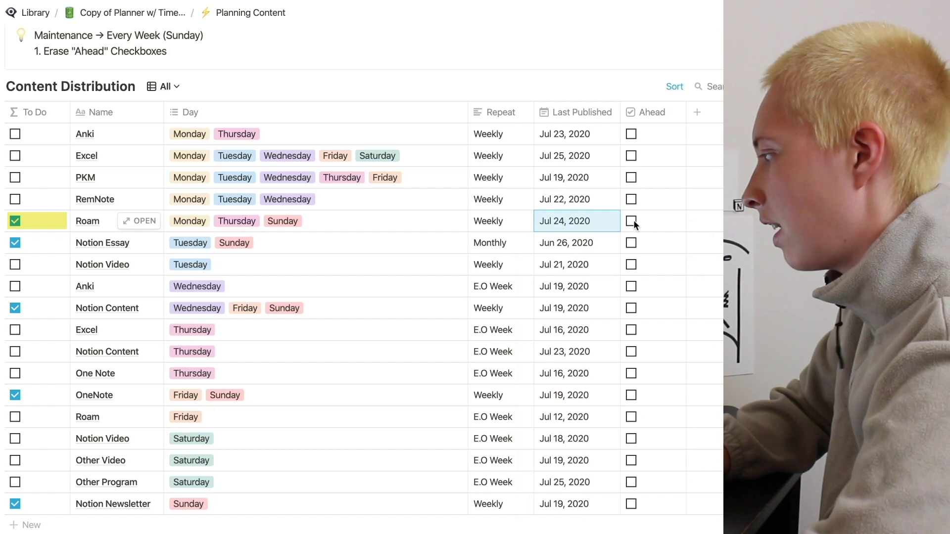
click(631, 221)
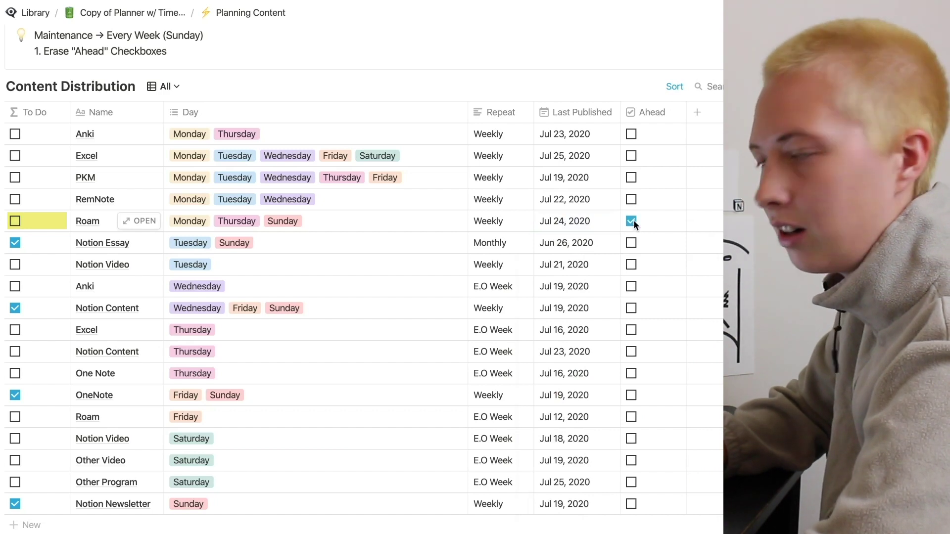
key(ctrl+z)
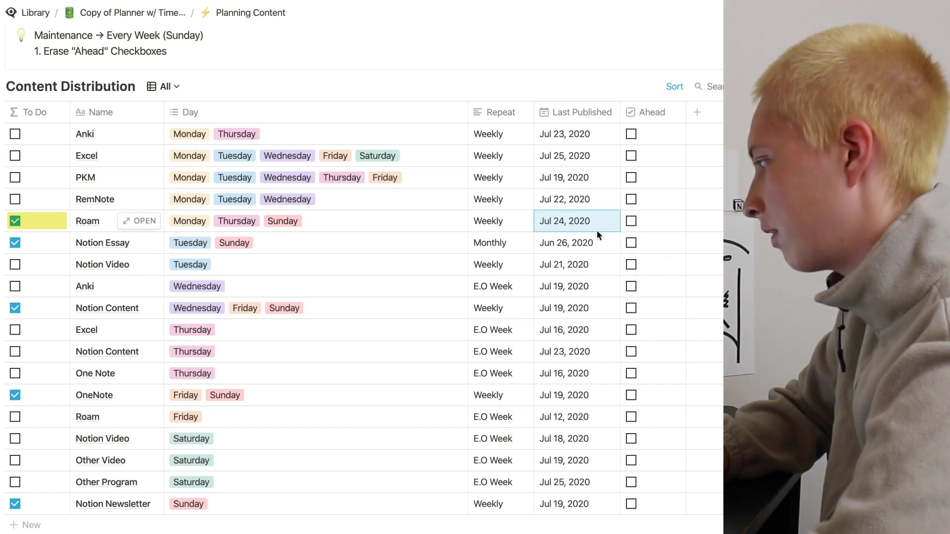
Step: Set Roam's Last Published to Jul 19, 2020 after trying Jul 21 to 23
click(549, 221)
click(595, 375)
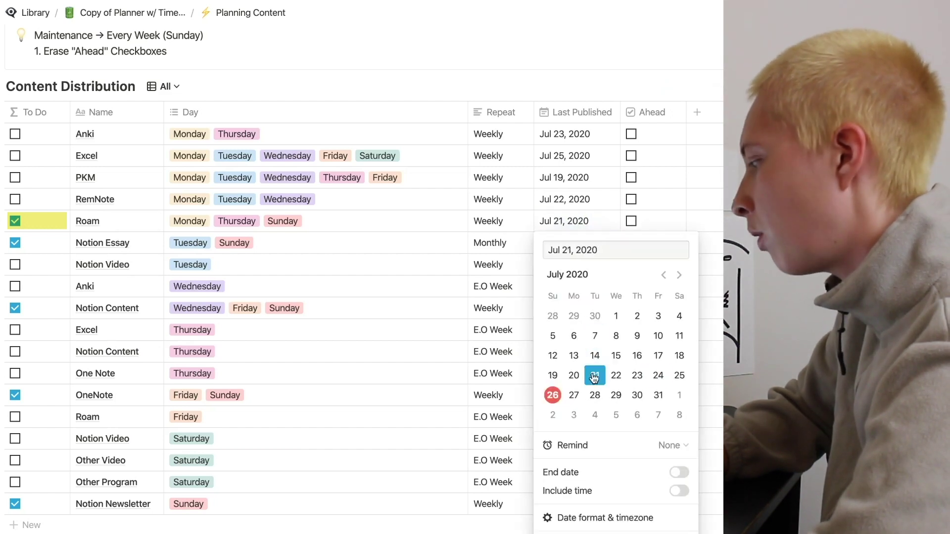
click(616, 376)
click(637, 375)
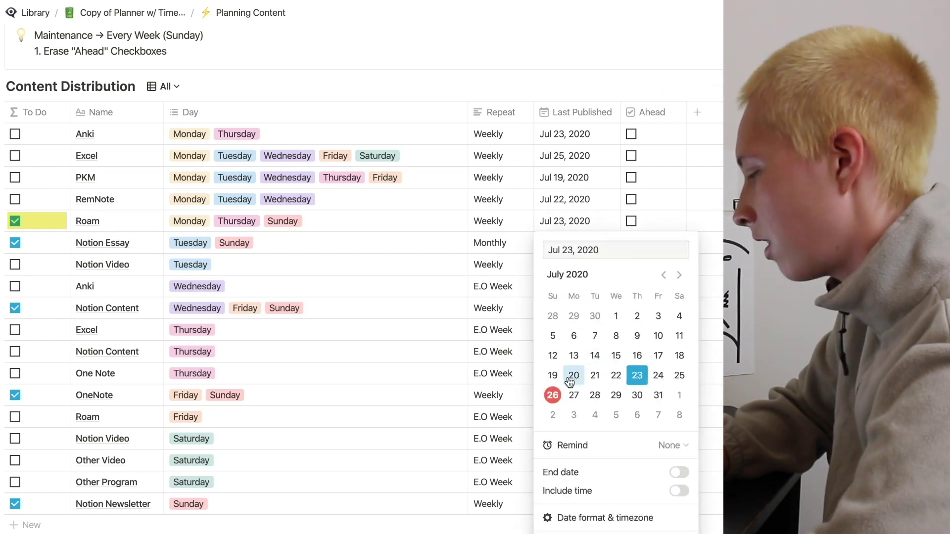
click(553, 375)
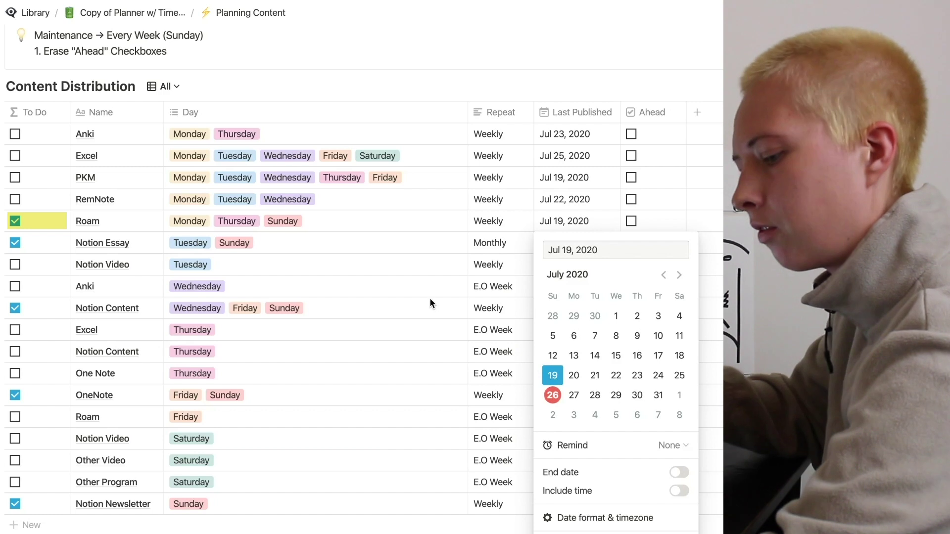
key(Escape)
scroll(436, 297, down, 3)
scroll(444, 297, up, 2)
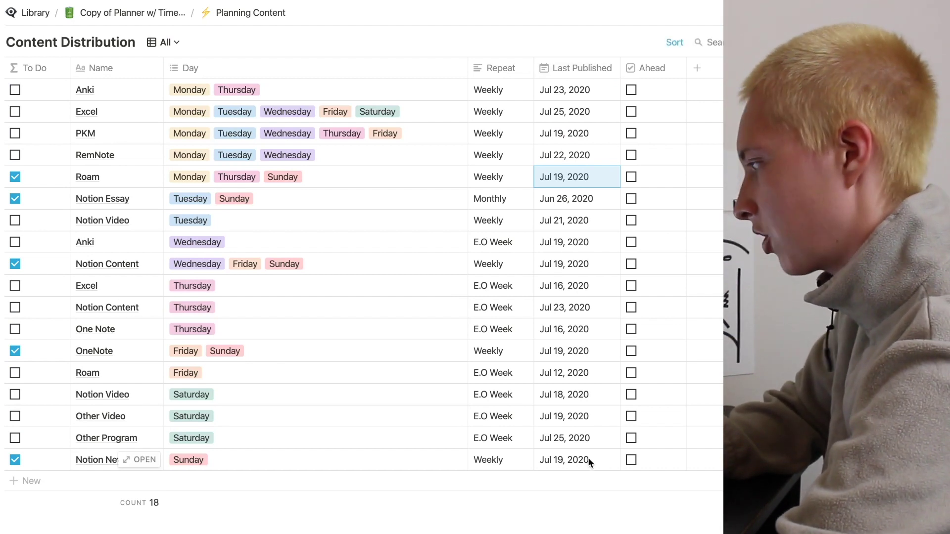
Step: Clear the Last Published date on the Anki row
key(Up)
key(Up)
key(Up)
key(Up)
key(Return)
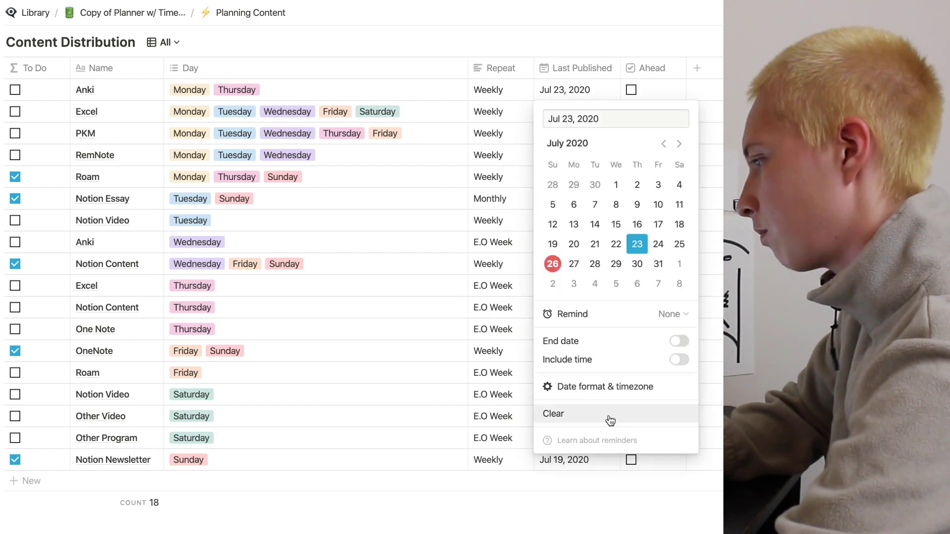
key(Escape)
key(Return)
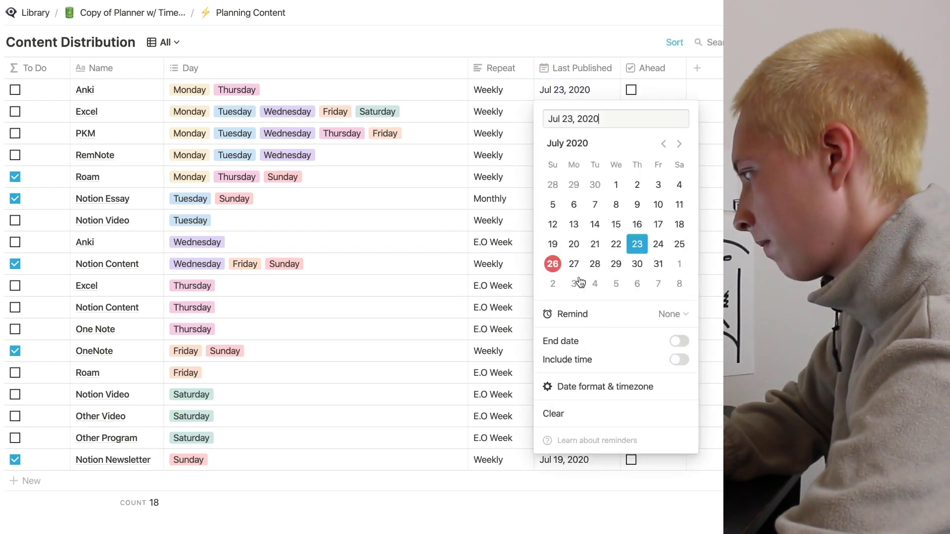
click(582, 413)
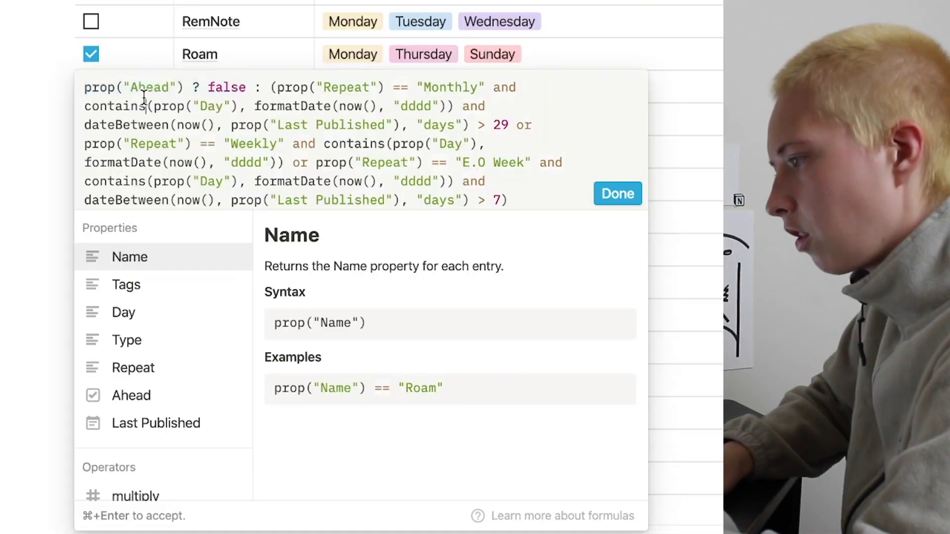
Step: Insert an empty(Last Published) and contains clause after the Ahead condition's false branch
key(Down)
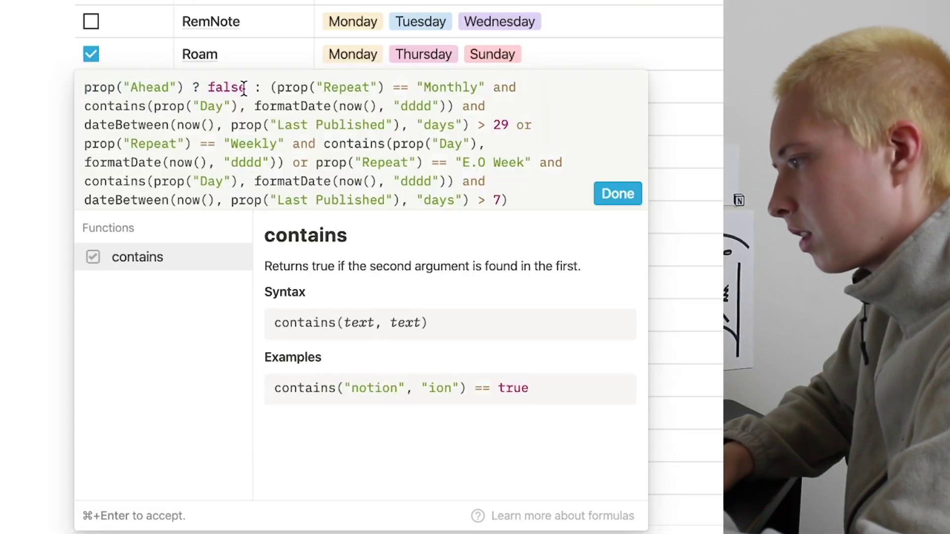
drag(246, 87, 145, 87)
click(269, 87)
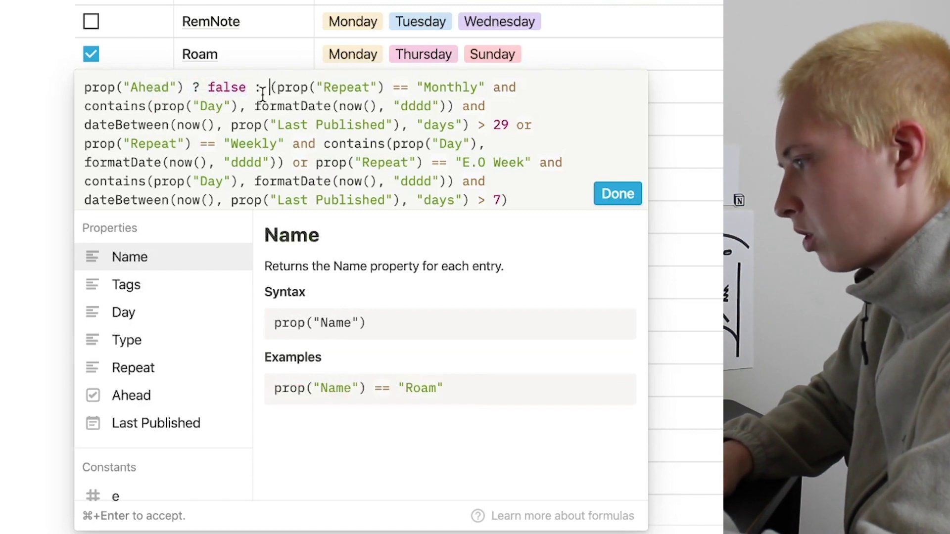
text((empty)
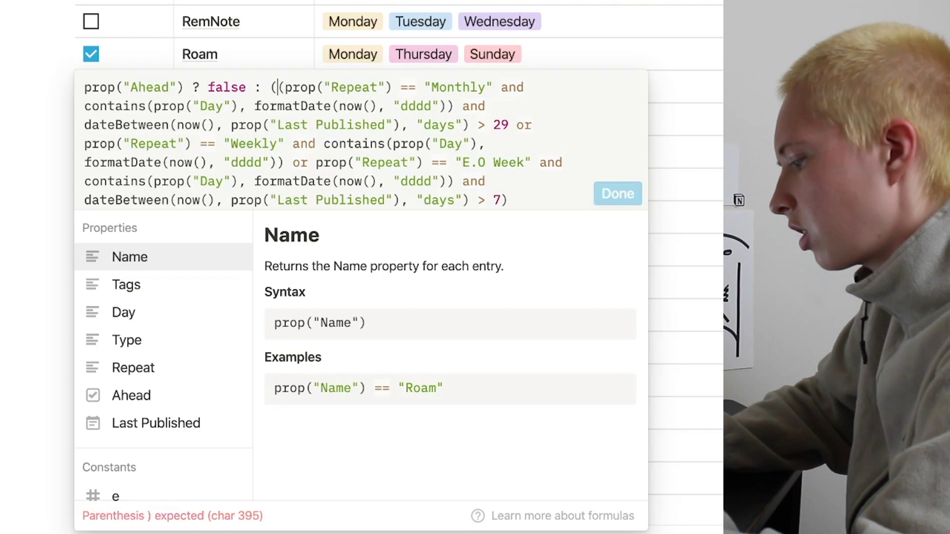
text((prop)
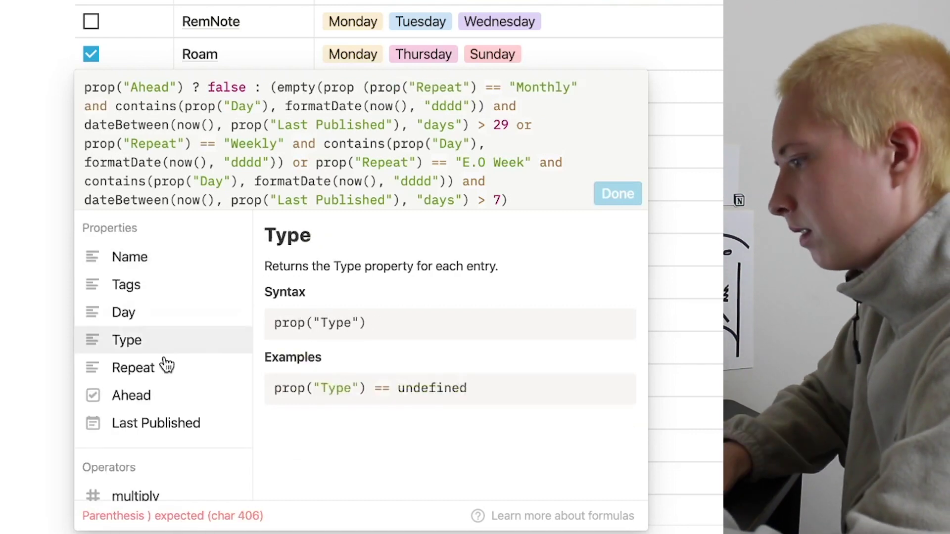
click(198, 427)
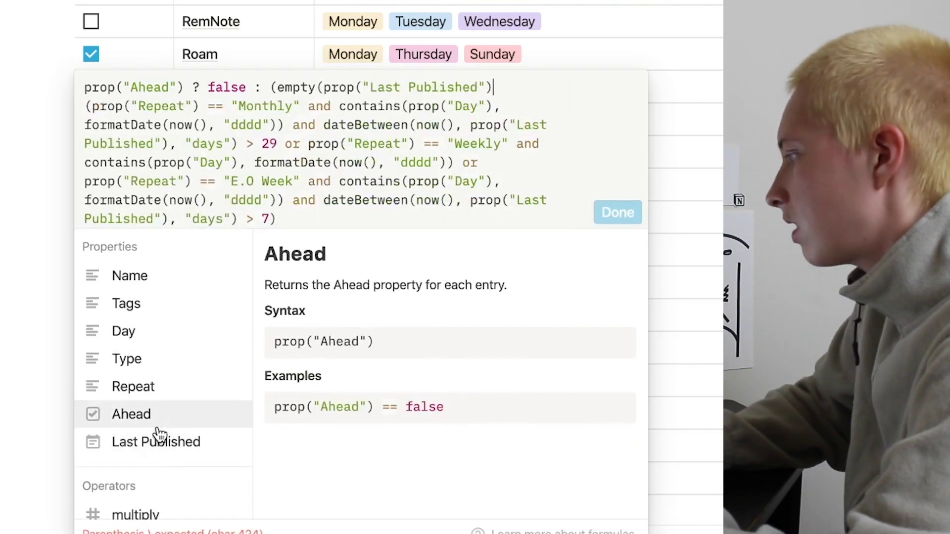
text() and contains)
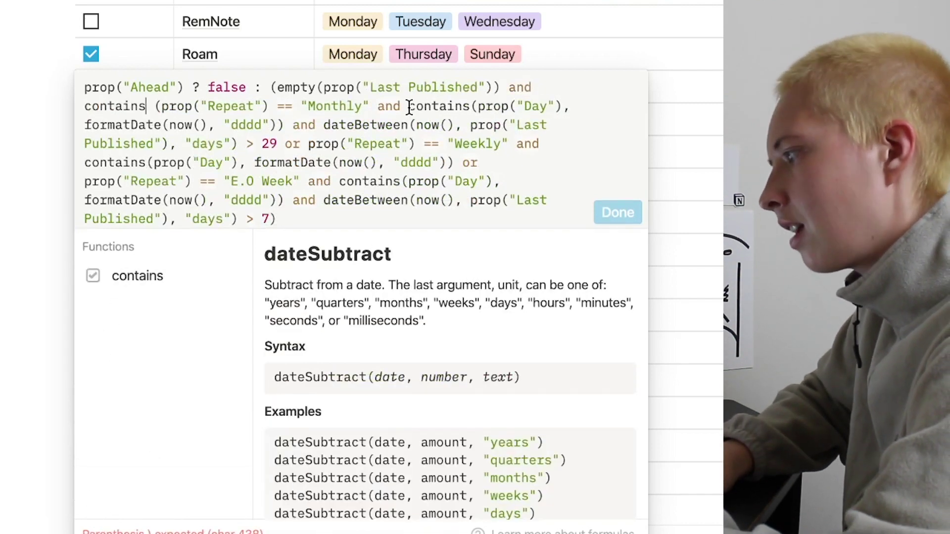
Step: Paste the day-of-week check into the new clause, drop the duplicate contains, and add or
drag(410, 106, 285, 127)
key(ctrl+c)
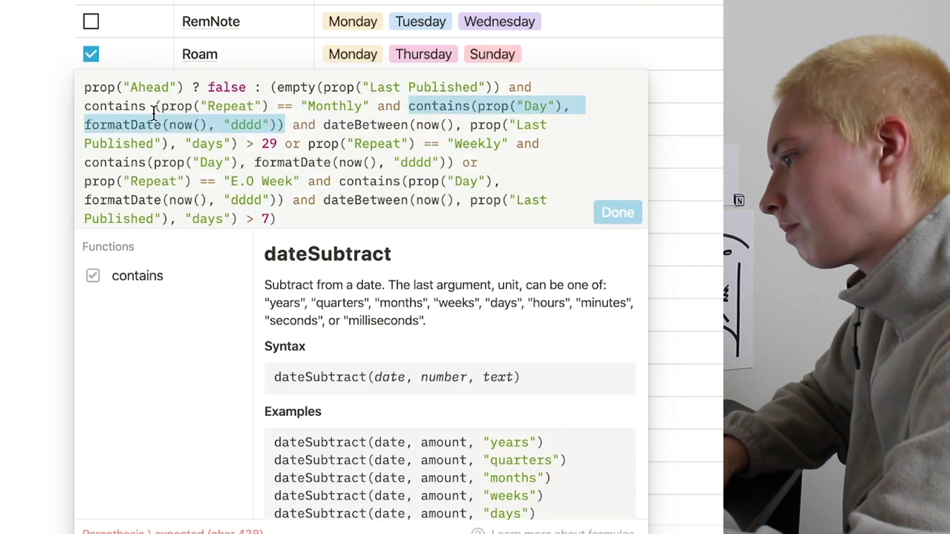
click(144, 106)
key(ctrl+v)
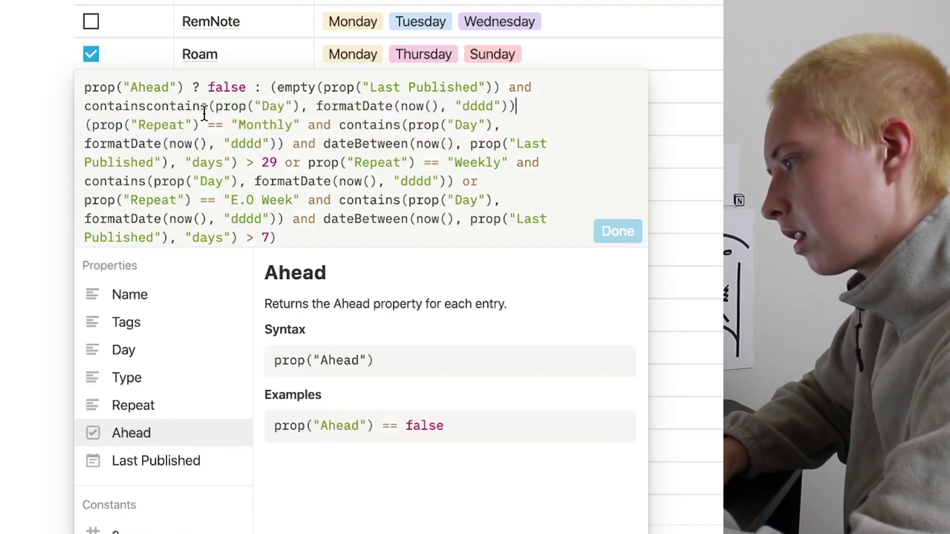
drag(206, 105, 145, 106)
key(BackSpace)
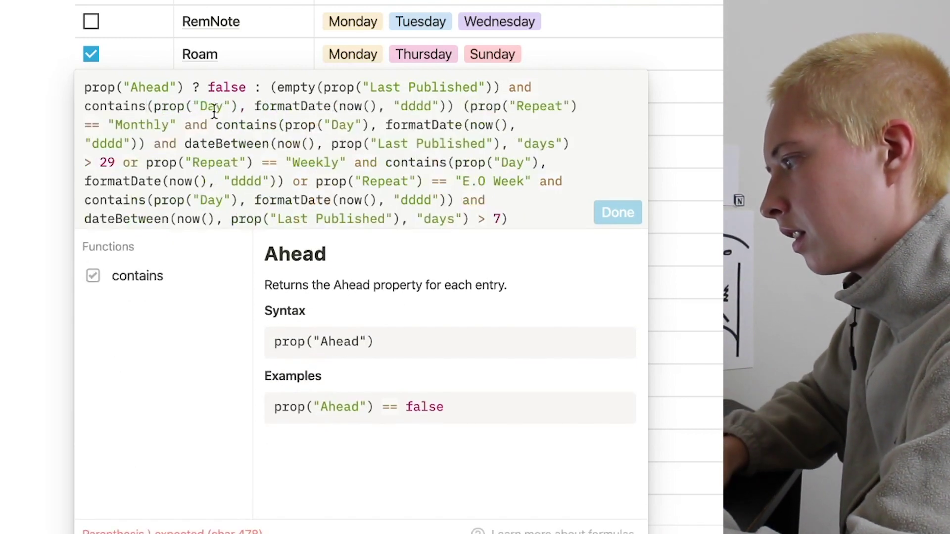
click(458, 108)
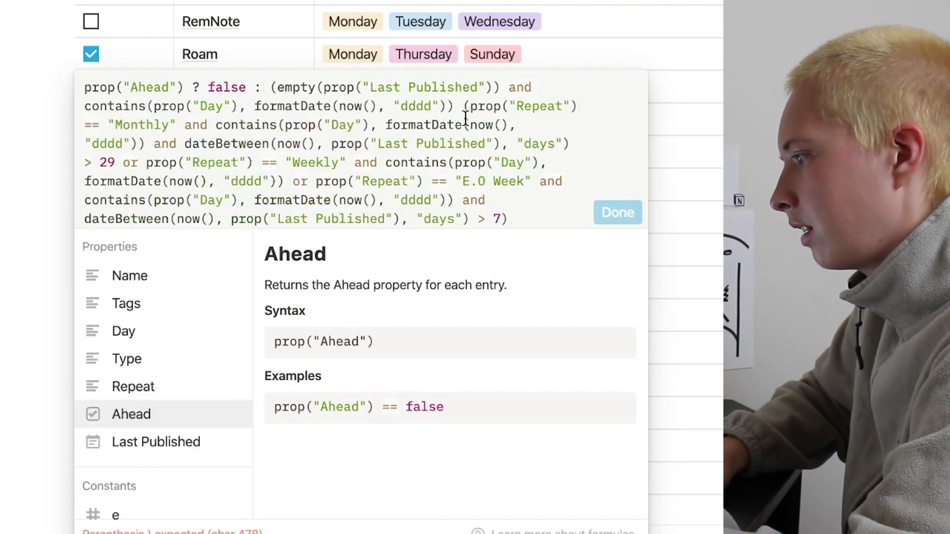
key(BackSpace)
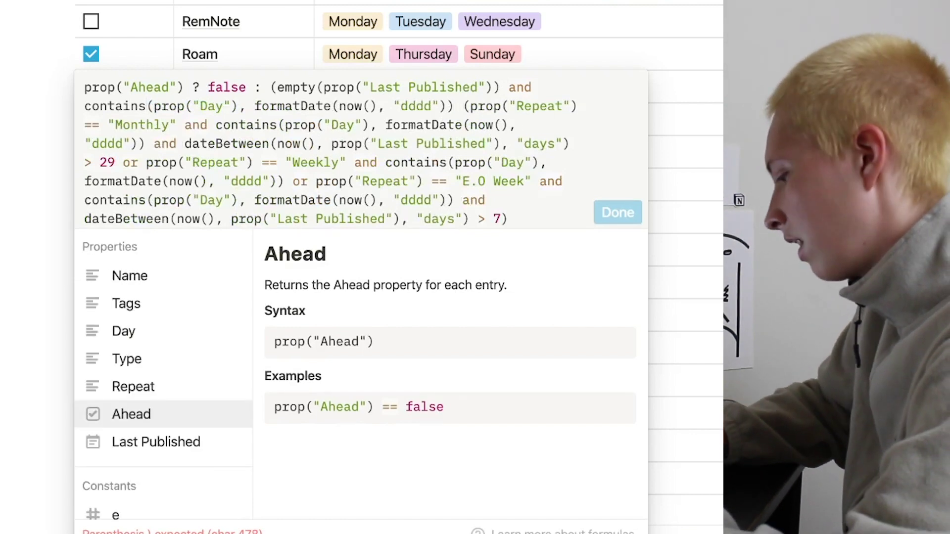
text(or)
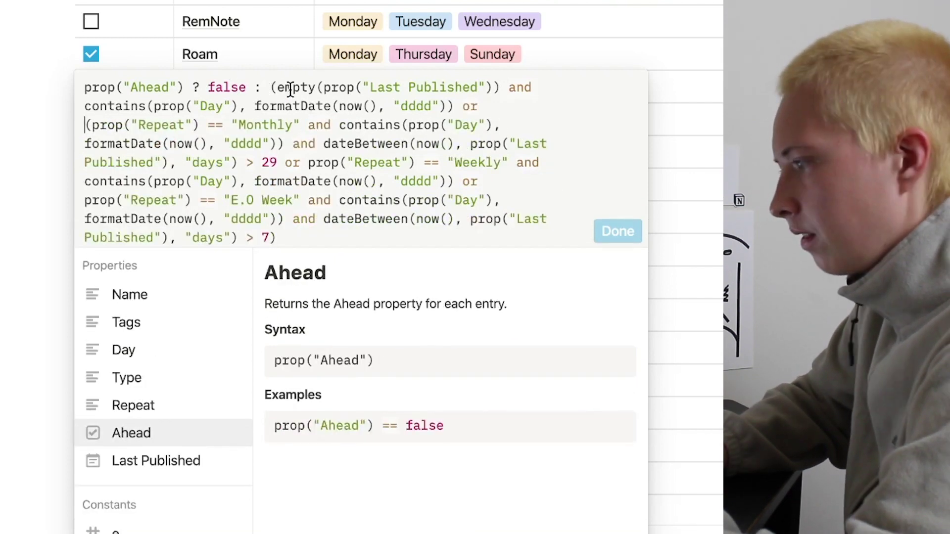
Step: Review the clauses, add the final closing parenthesis, and save the To Do formula
click(271, 88)
drag(282, 88, 453, 112)
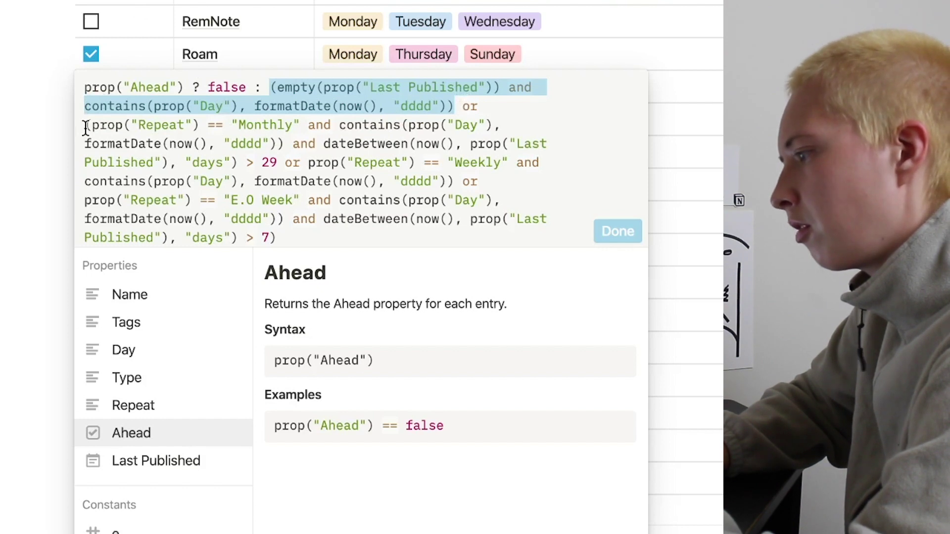
drag(85, 126, 459, 181)
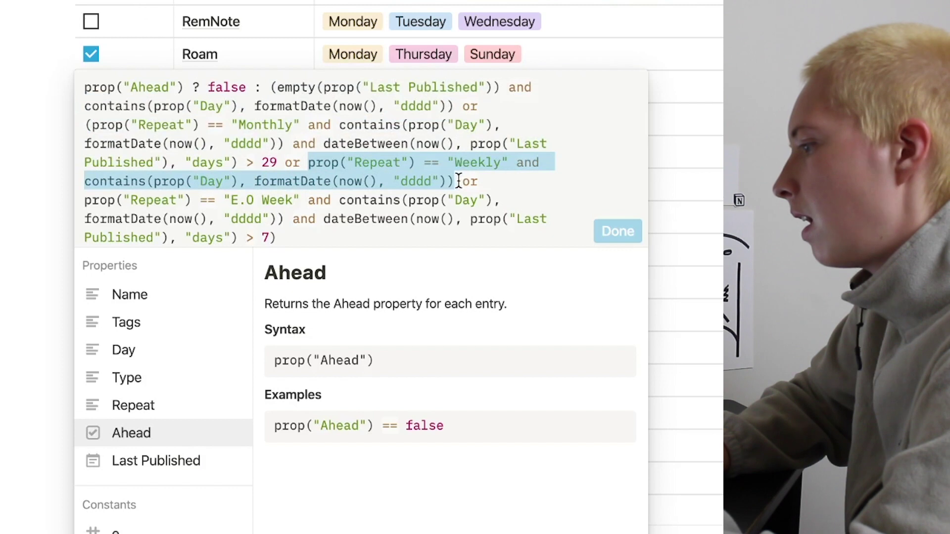
drag(86, 203, 299, 237)
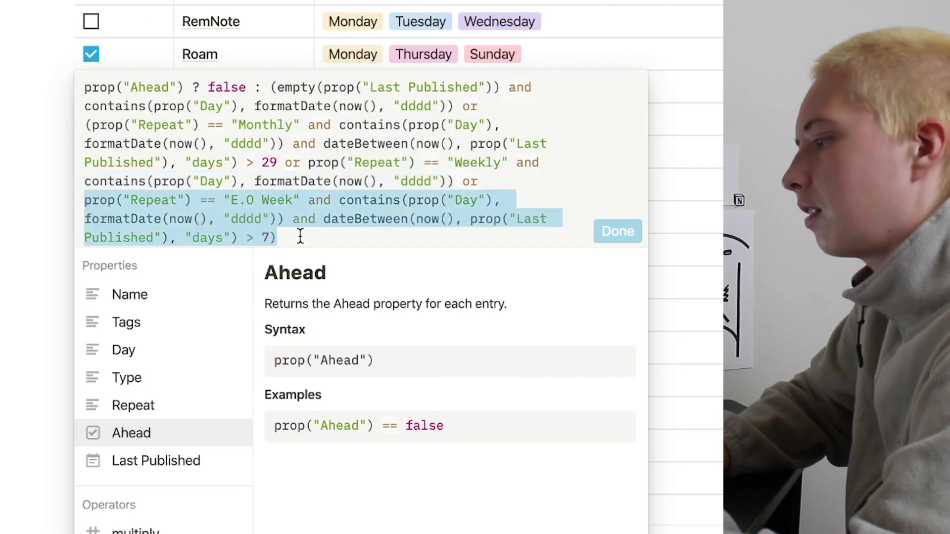
click(297, 239)
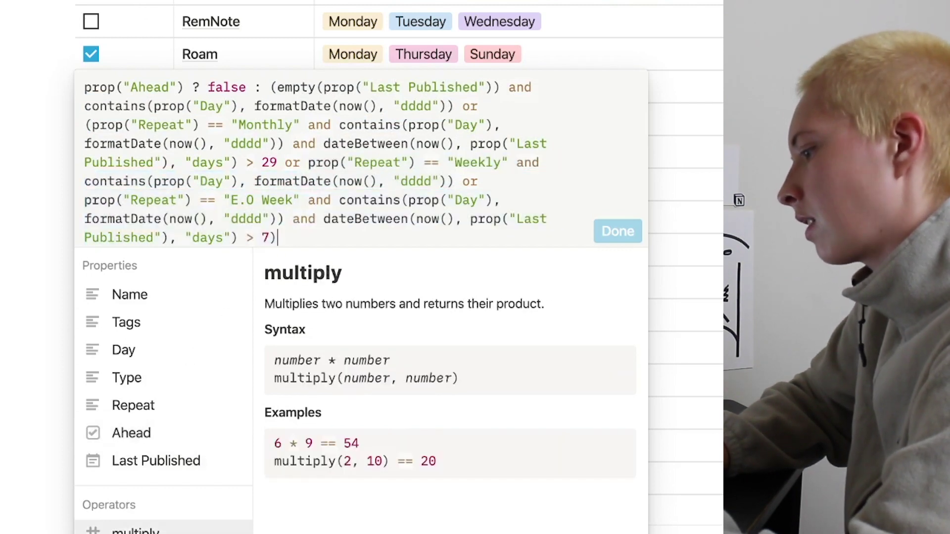
text())
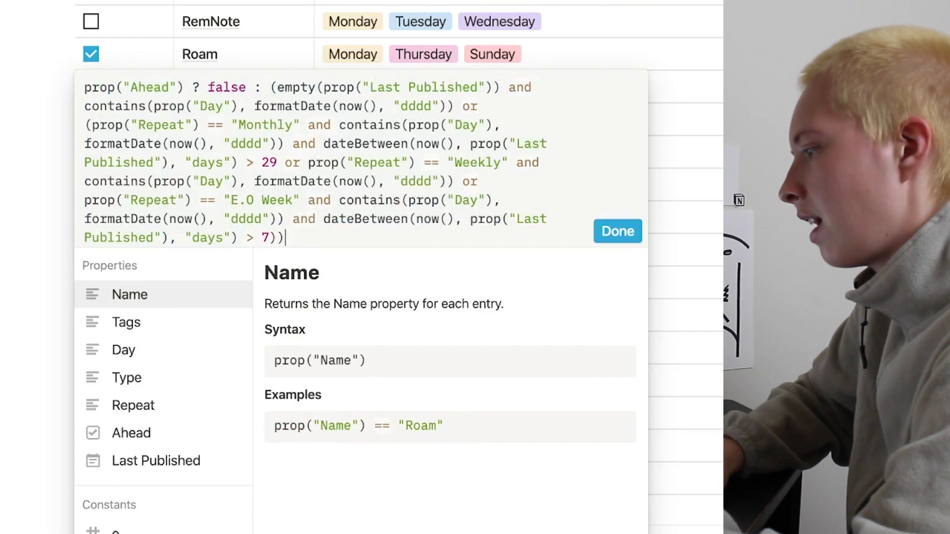
click(626, 233)
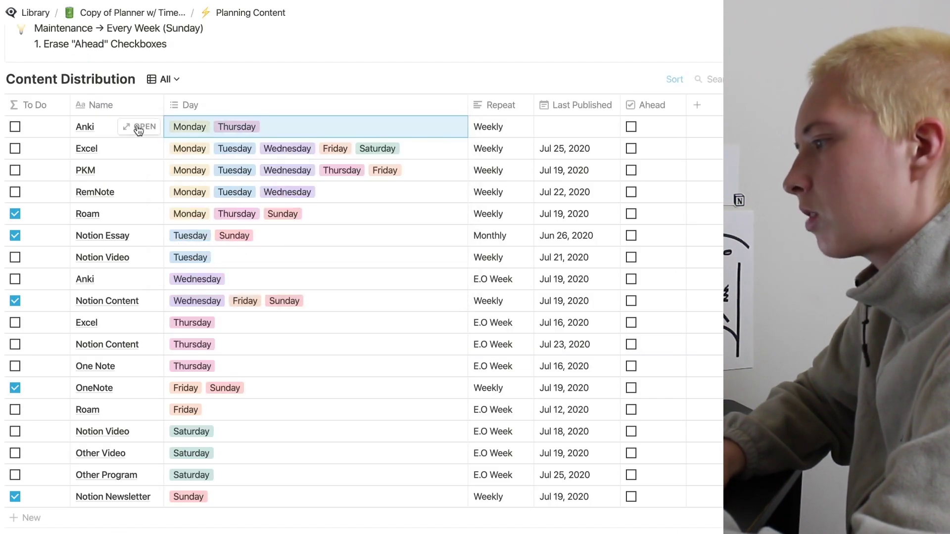
Step: Add Sunday to the Anki row's Day tags
click(273, 131)
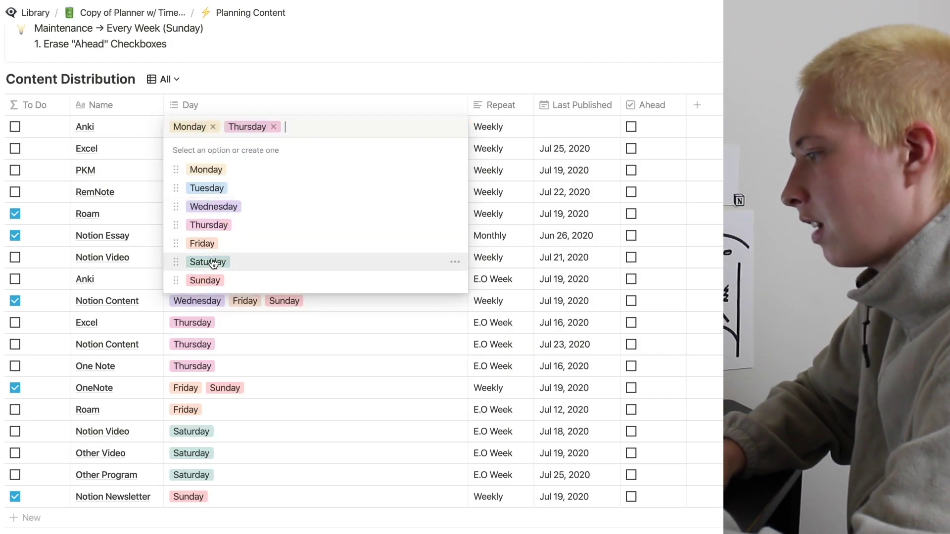
click(203, 280)
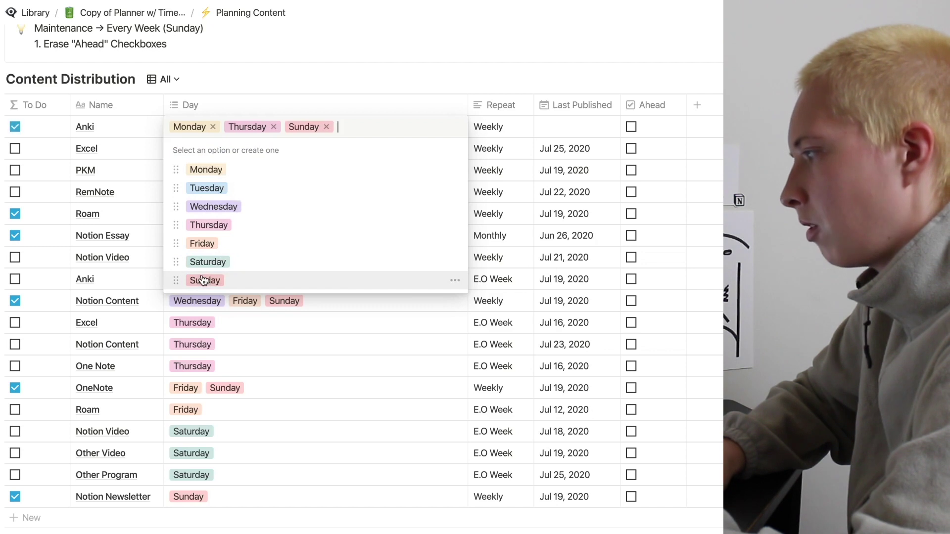
click(105, 136)
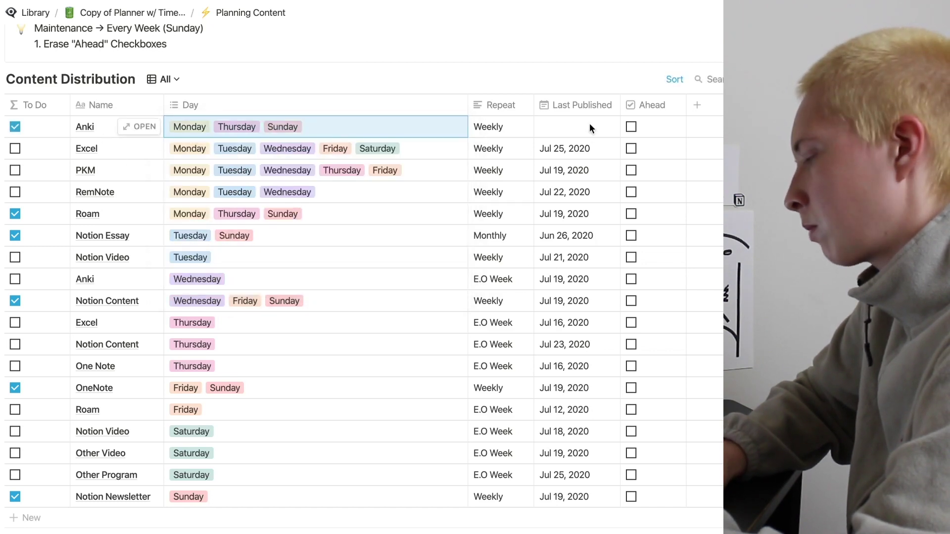
Step: Change Anki's Repeat to E.O Week and its Last Published to Jul 19, 2020
click(483, 128)
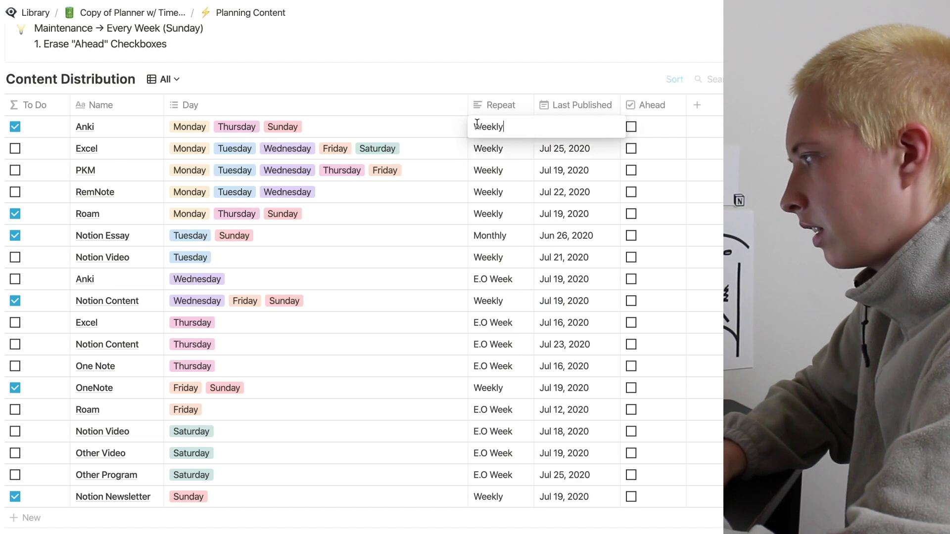
text(E.O)
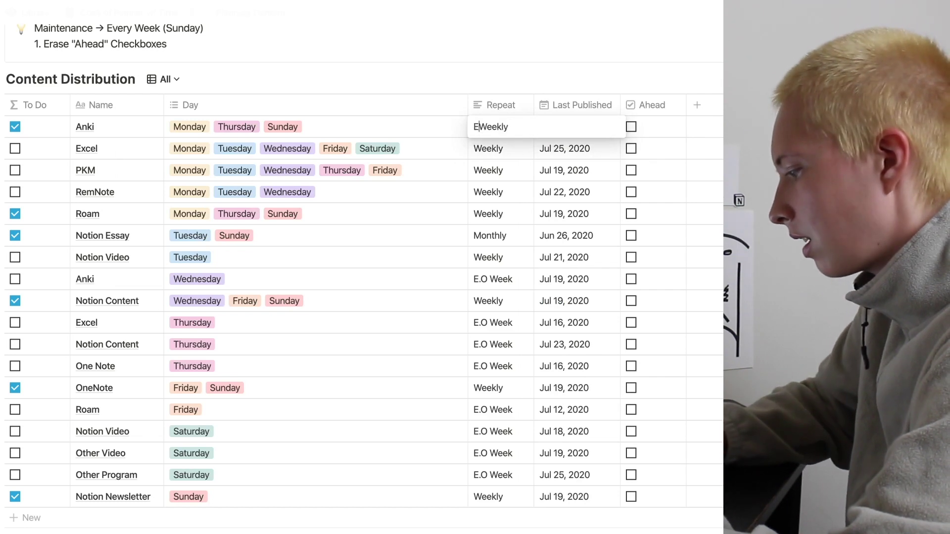
key(End)
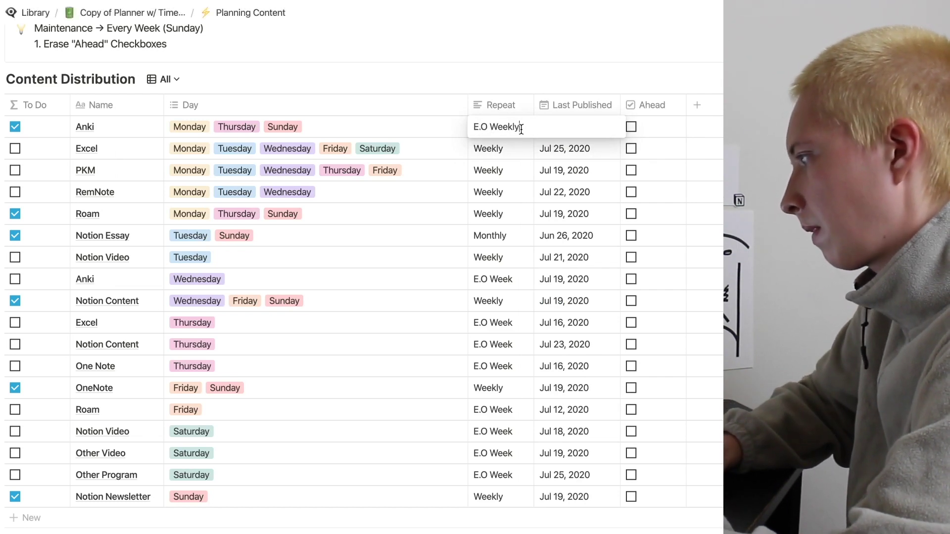
key(BackSpace)
key(BackSpace)
key(Return)
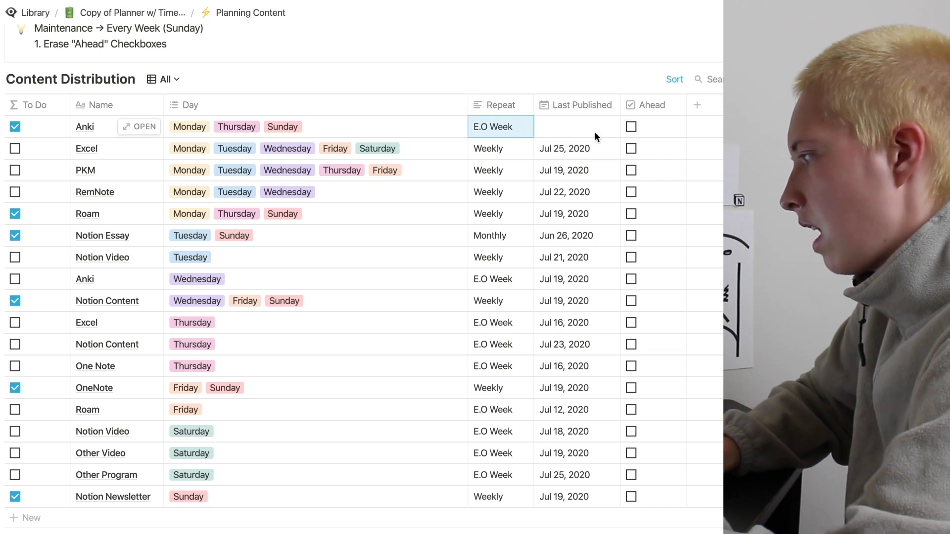
click(594, 132)
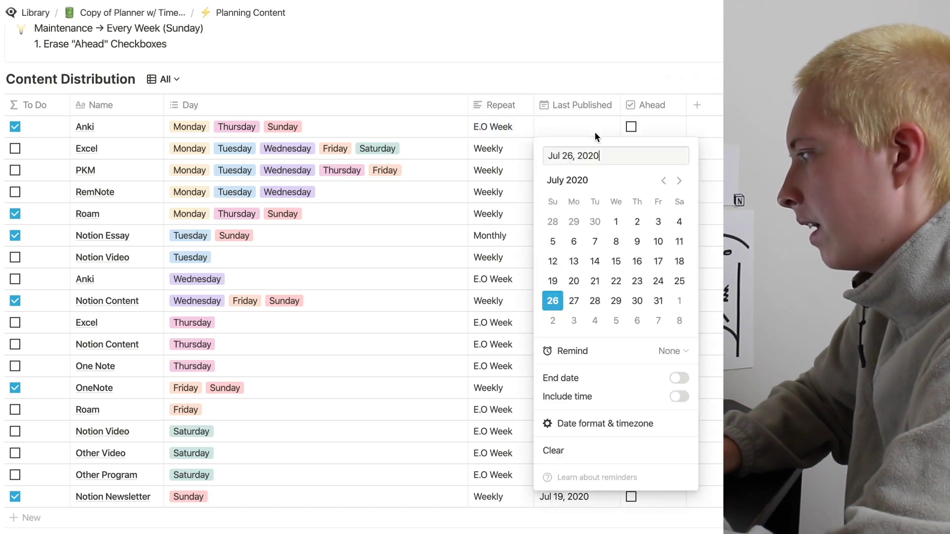
click(553, 282)
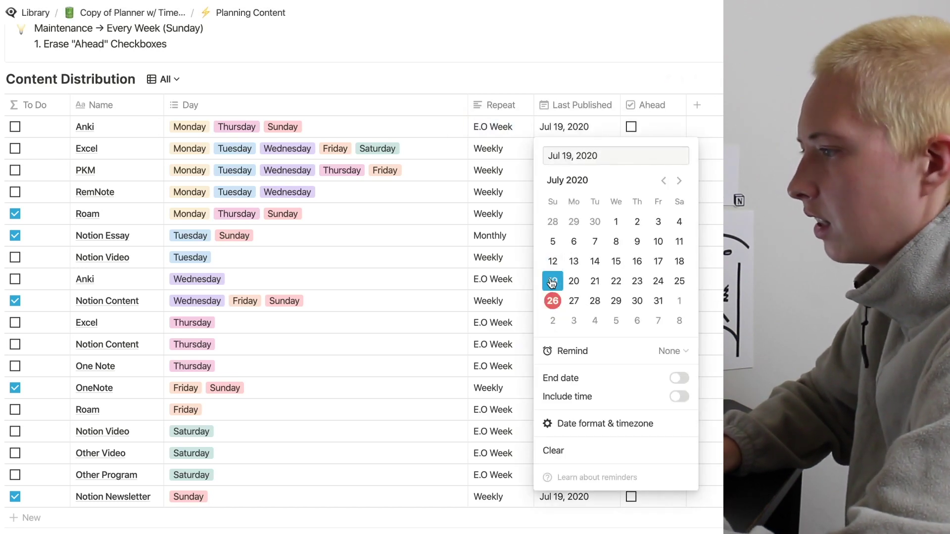
Step: Change Anki's Repeat back to Weekly
click(461, 132)
click(500, 128)
drag(514, 127, 464, 127)
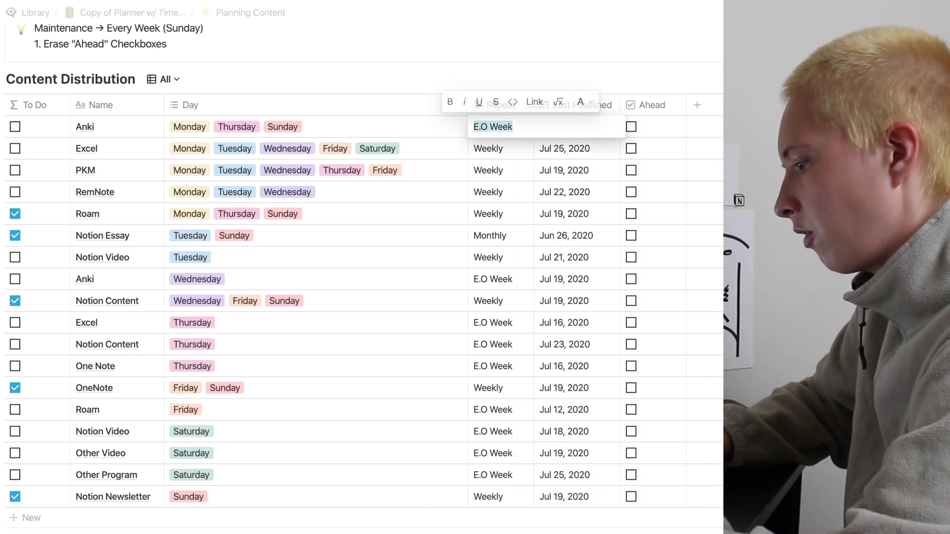
text(Weekly)
key(Escape)
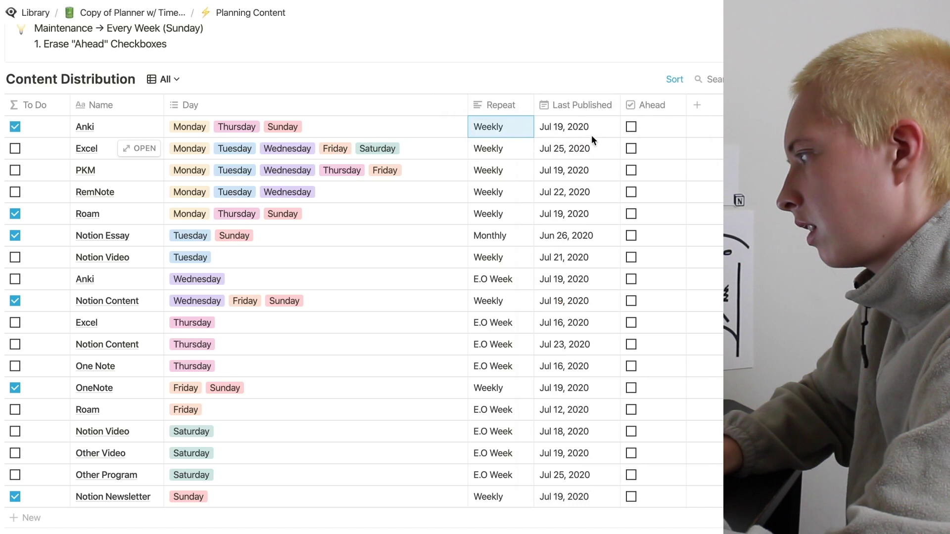
Step: Clear Anki's Last Published date and toggle its Ahead checkbox
click(558, 126)
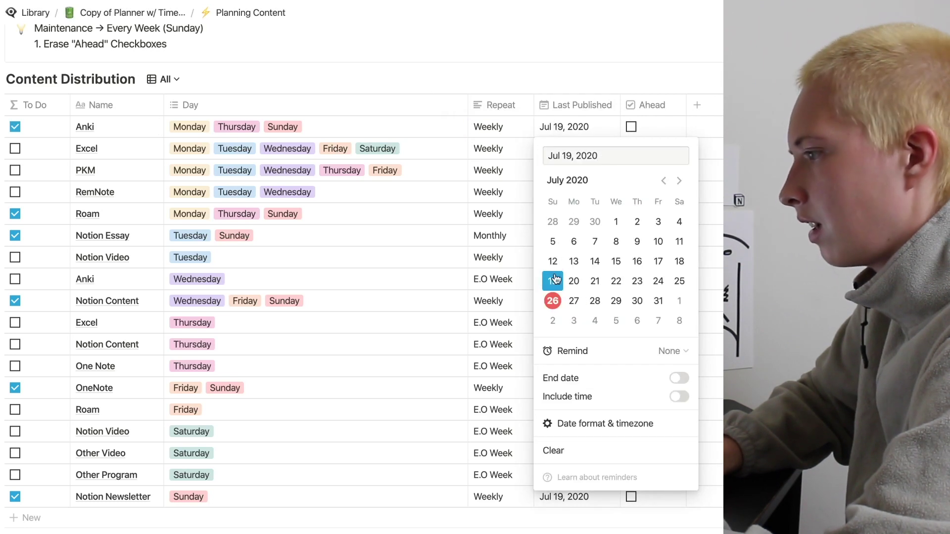
key(Escape)
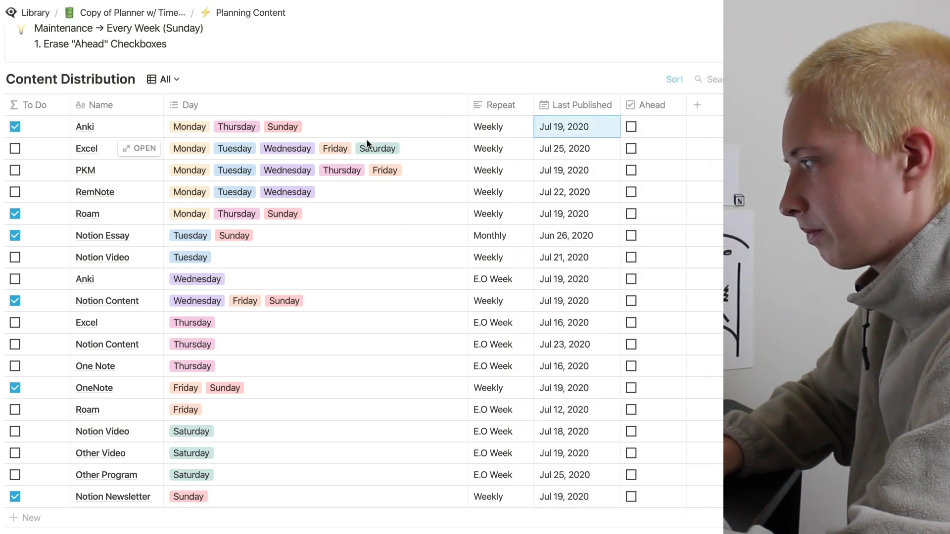
click(594, 131)
click(649, 452)
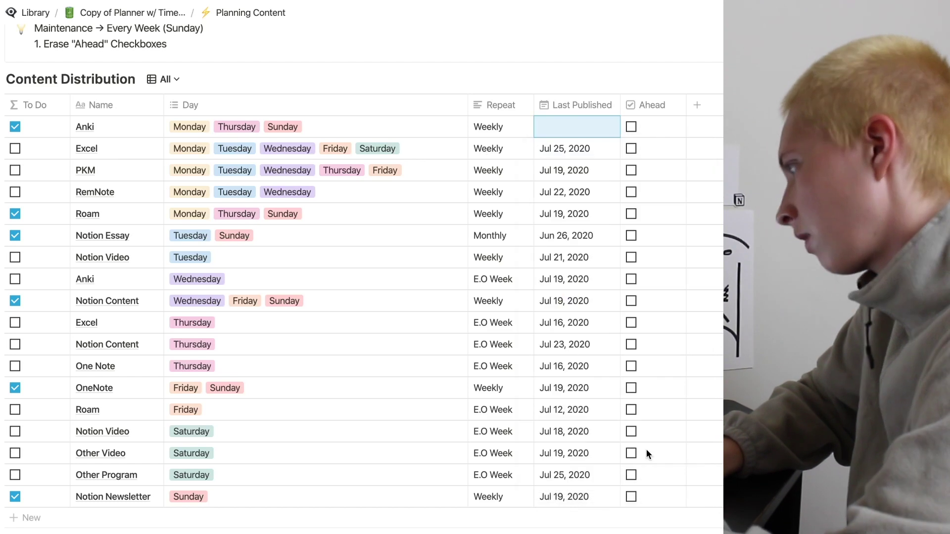
click(264, 73)
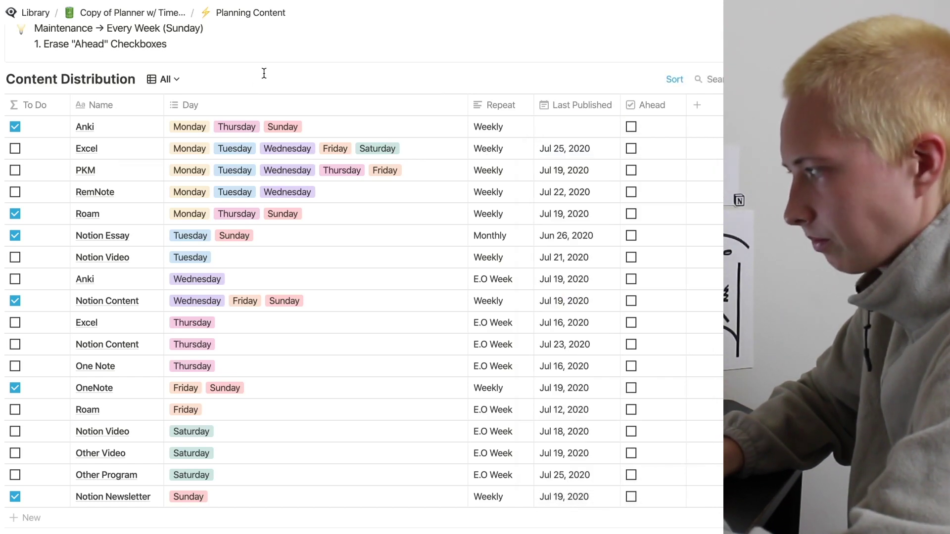
click(632, 128)
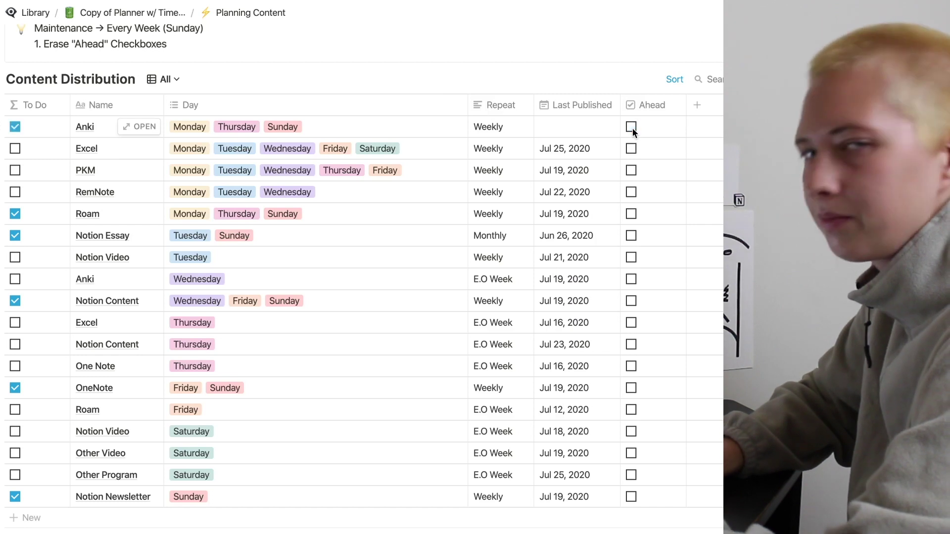
Step: Set Roam's Last Published date to Jul 26, 2020
scroll(141, 357, down, 3)
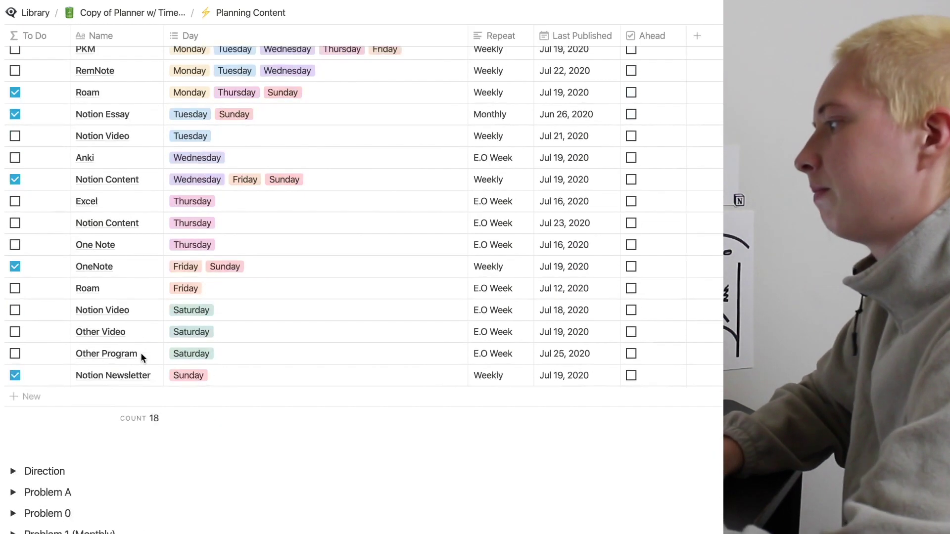
scroll(141, 354, down, 3)
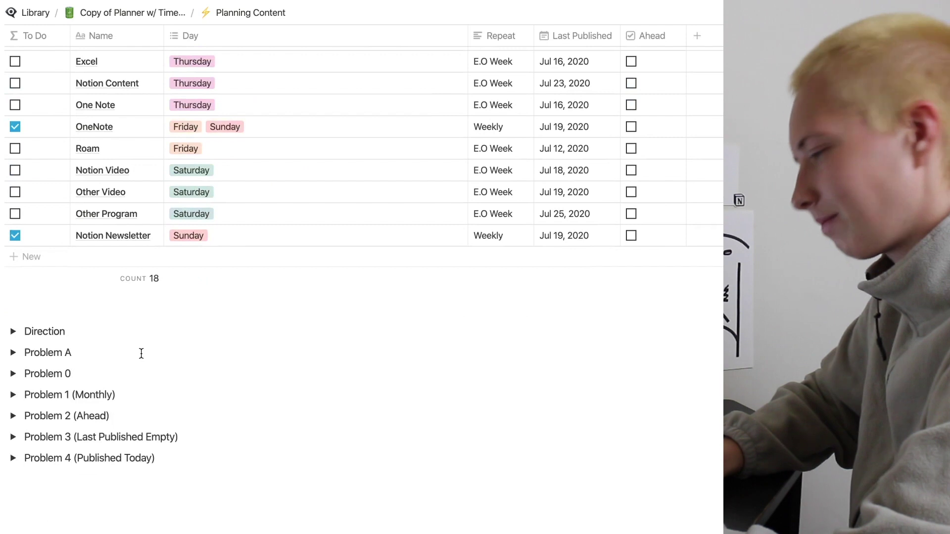
scroll(13, 463, up, 5)
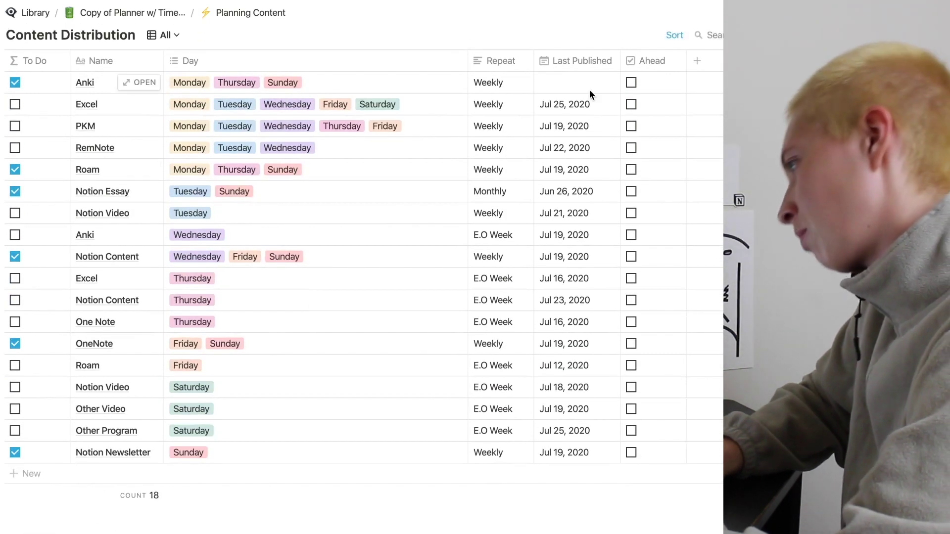
scroll(376, 141, down, 4)
scroll(376, 143, up, 5)
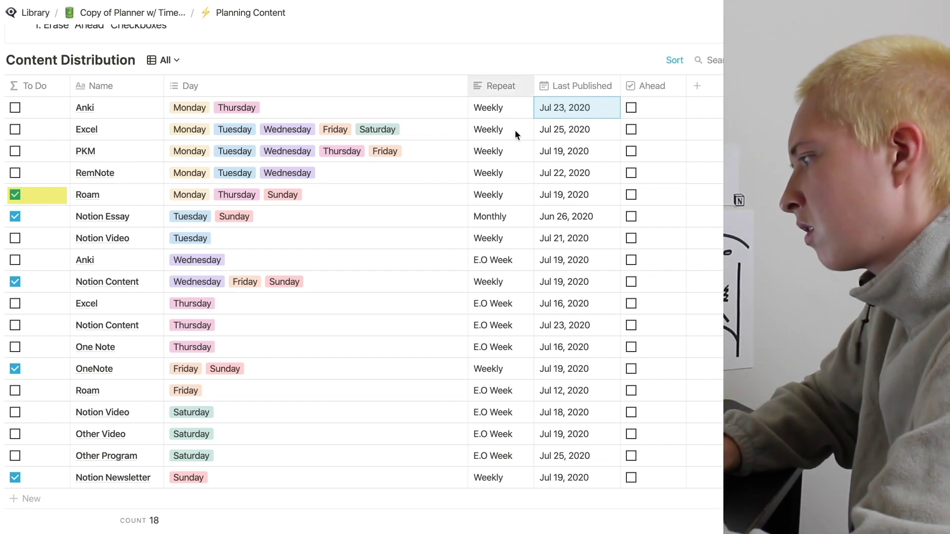
click(565, 197)
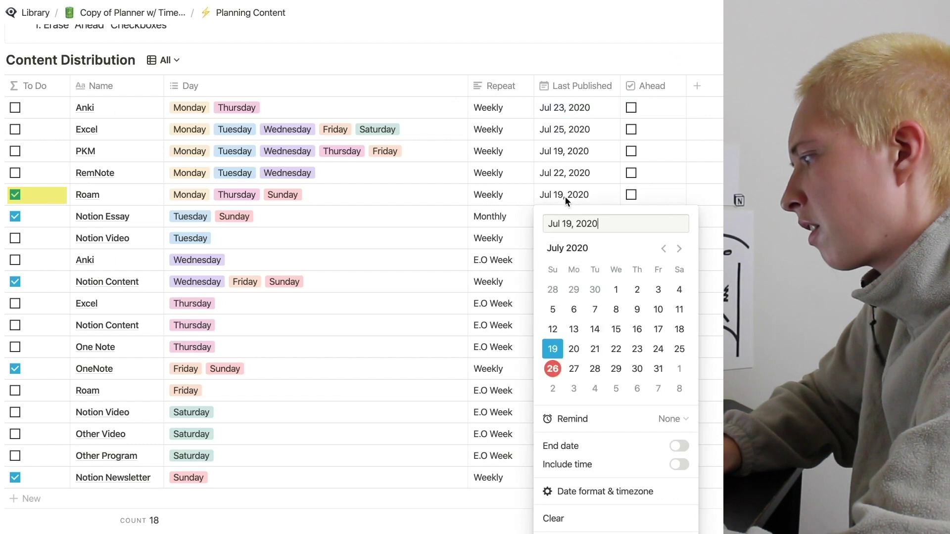
click(553, 371)
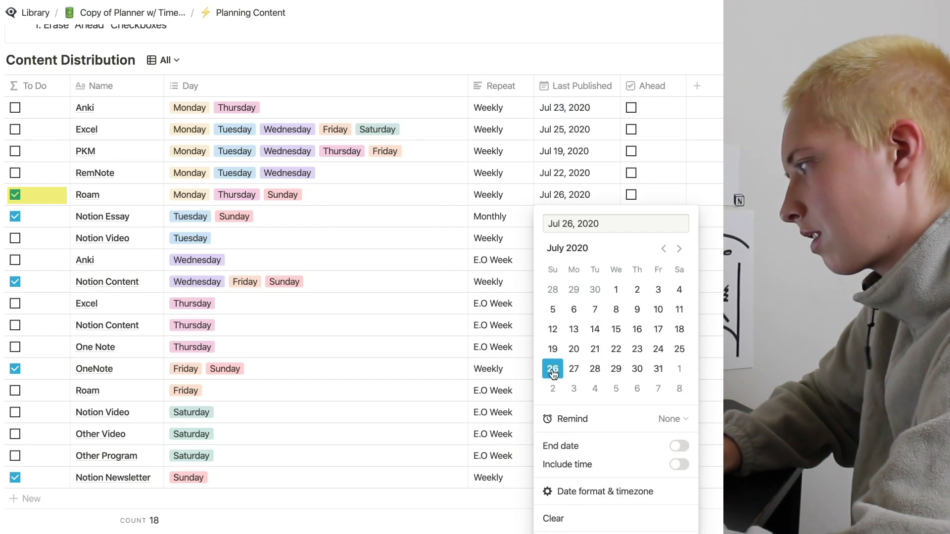
click(333, 194)
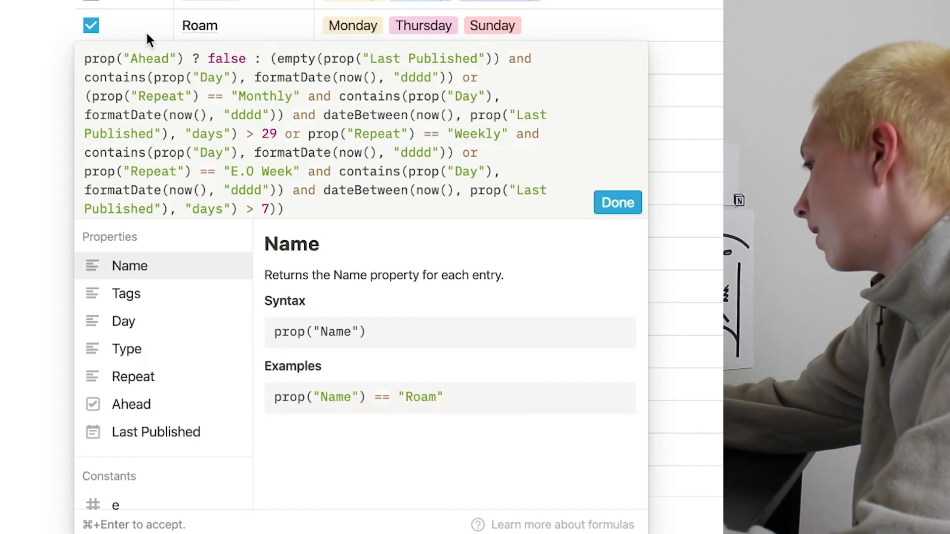
Step: Start the formula with contains(formatDate(prop("Last Published"), "MMM DD, YYYY"),
click(85, 59)
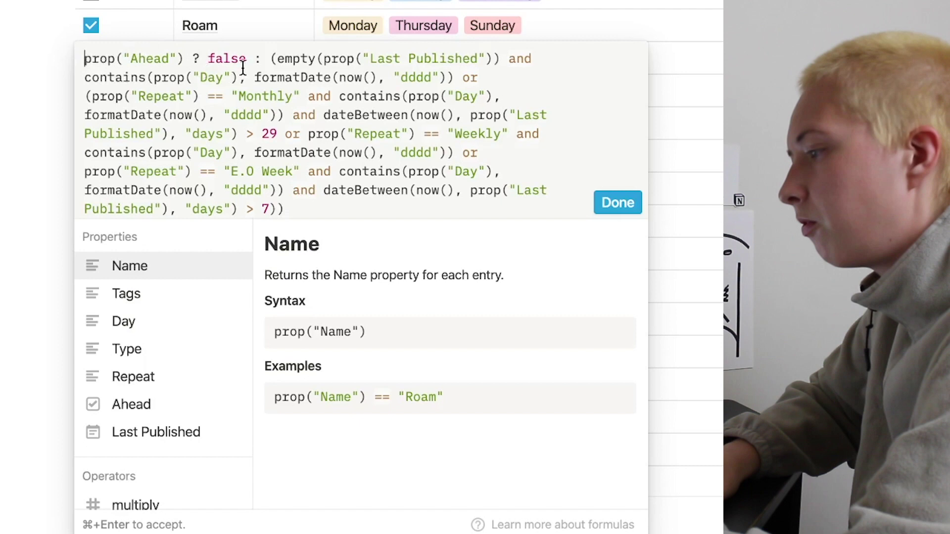
drag(248, 59, 83, 60)
click(268, 59)
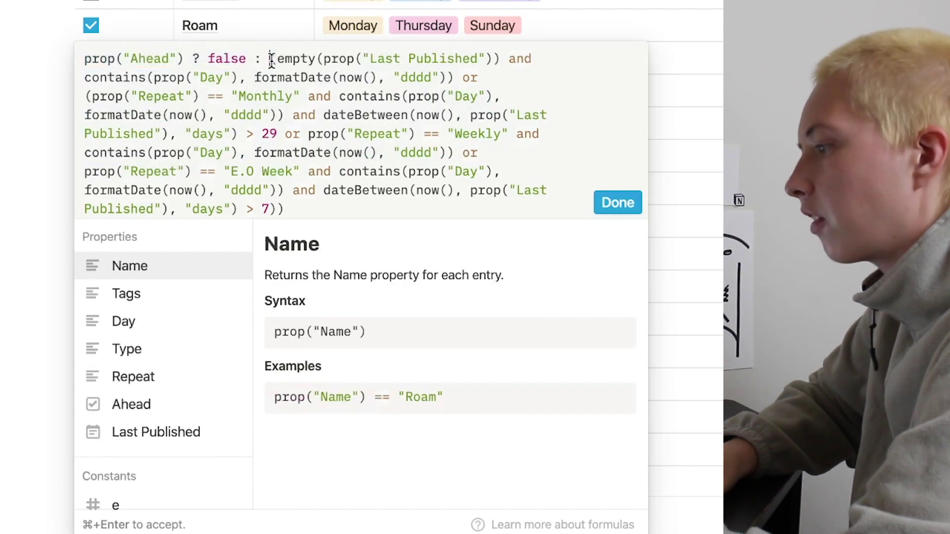
drag(270, 59, 338, 205)
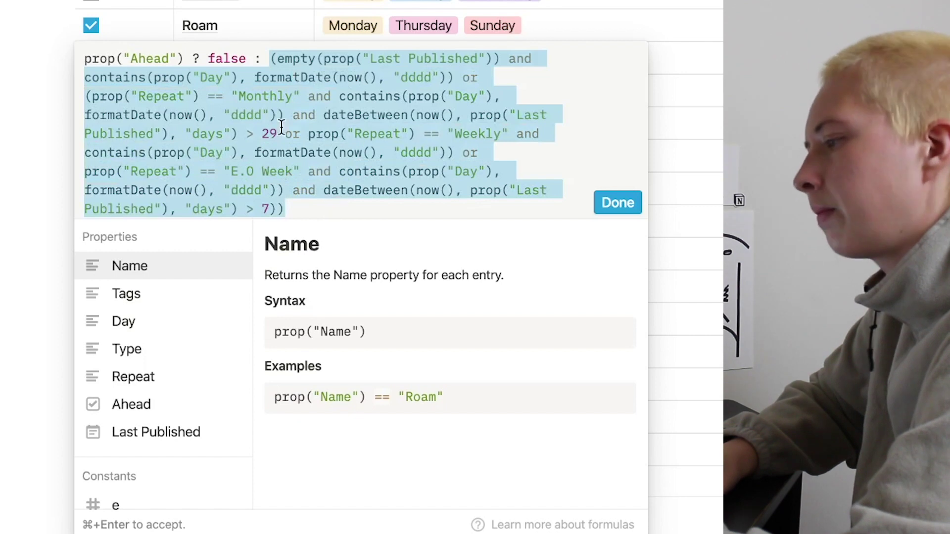
click(84, 60)
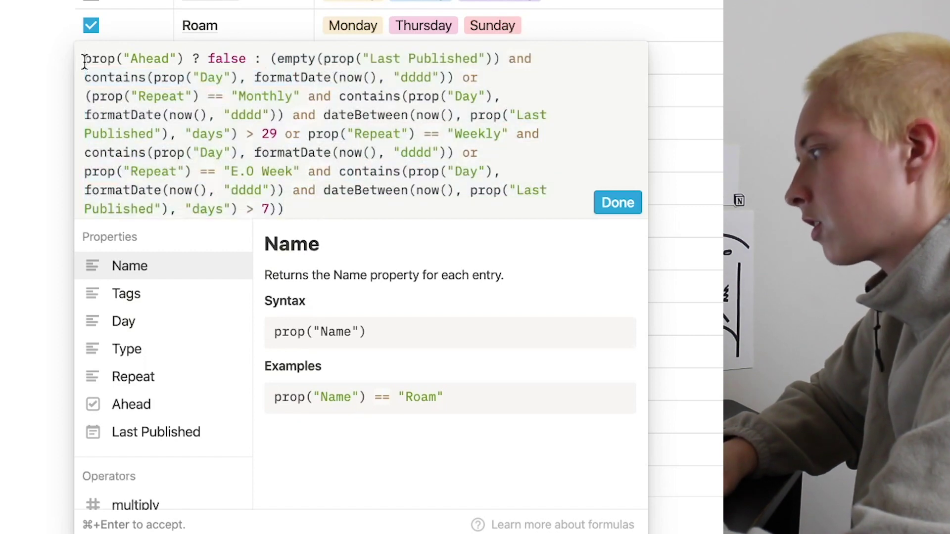
text(f)
key(BackSpace)
key(BackSpace)
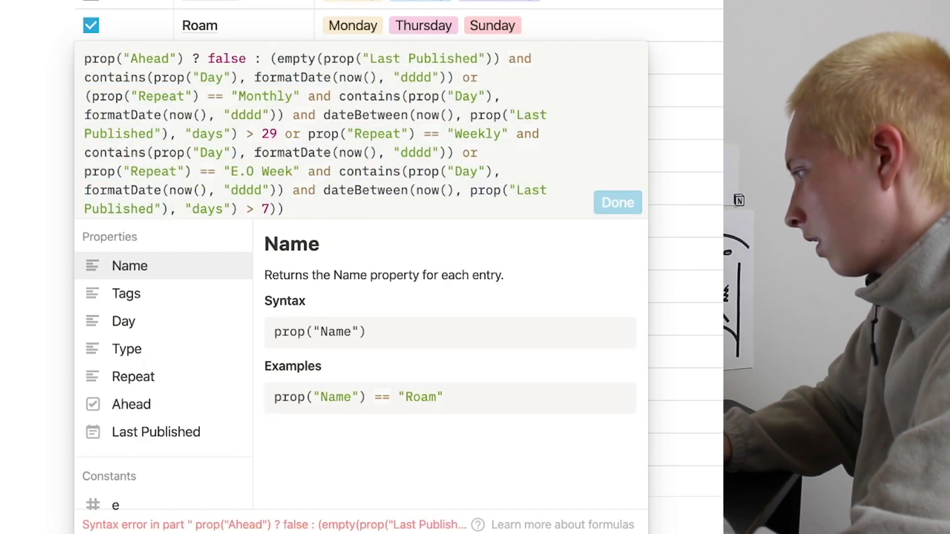
text(()
key(Left)
text(contain)
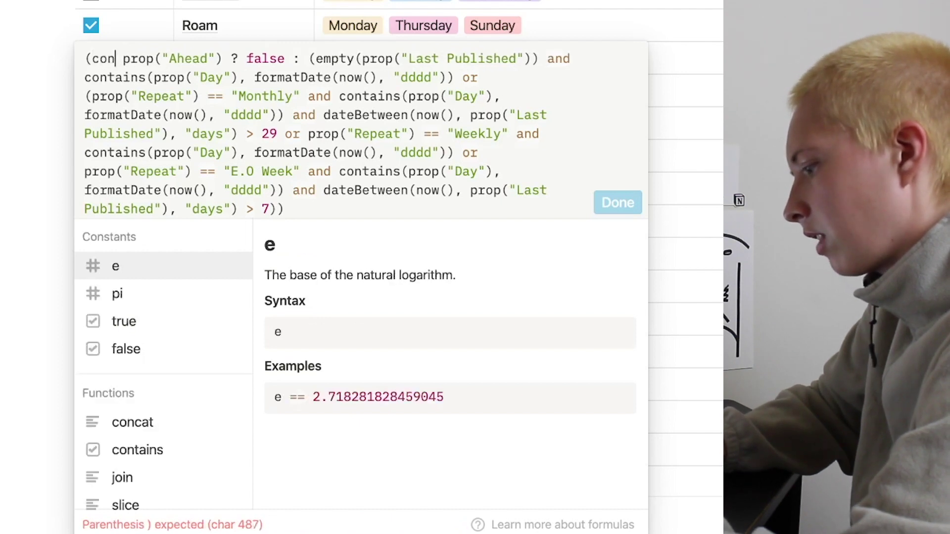
text(s)
text((formatD)
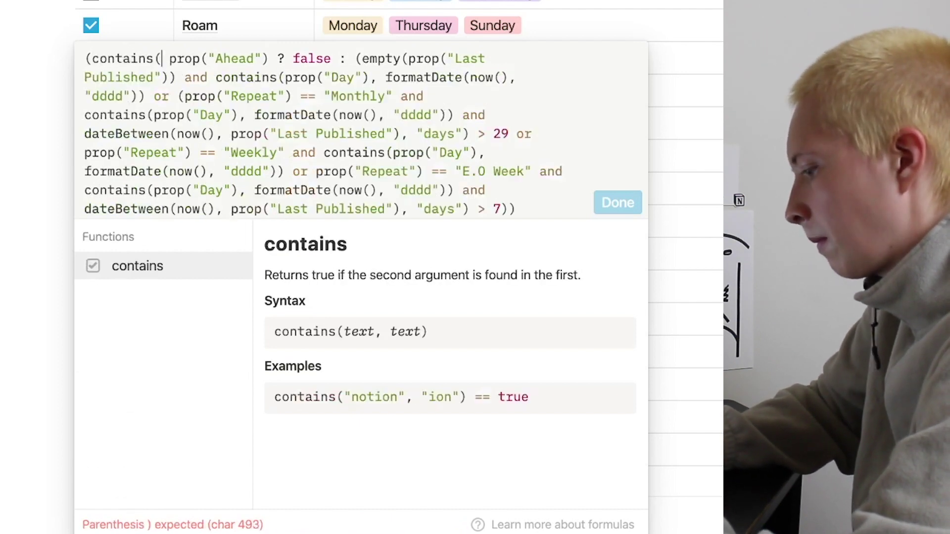
text(ate)
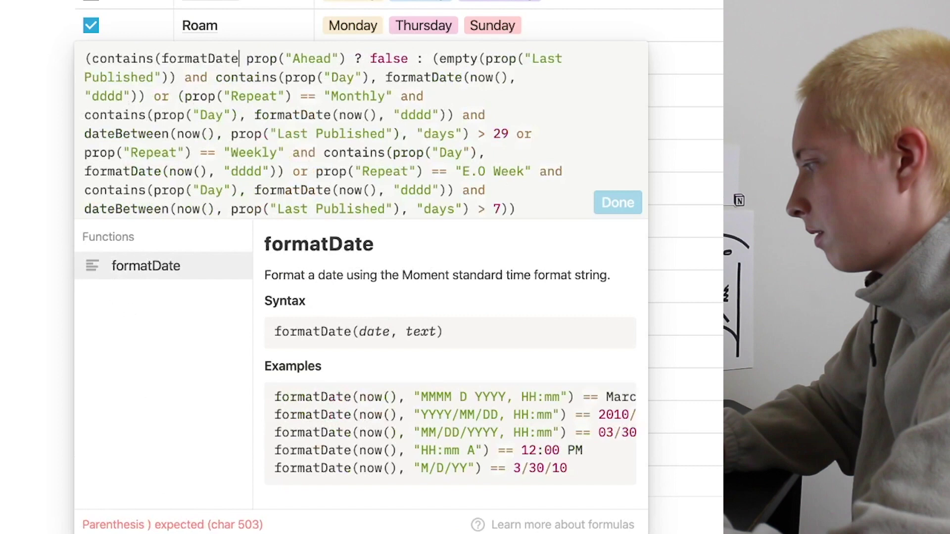
text((prop)
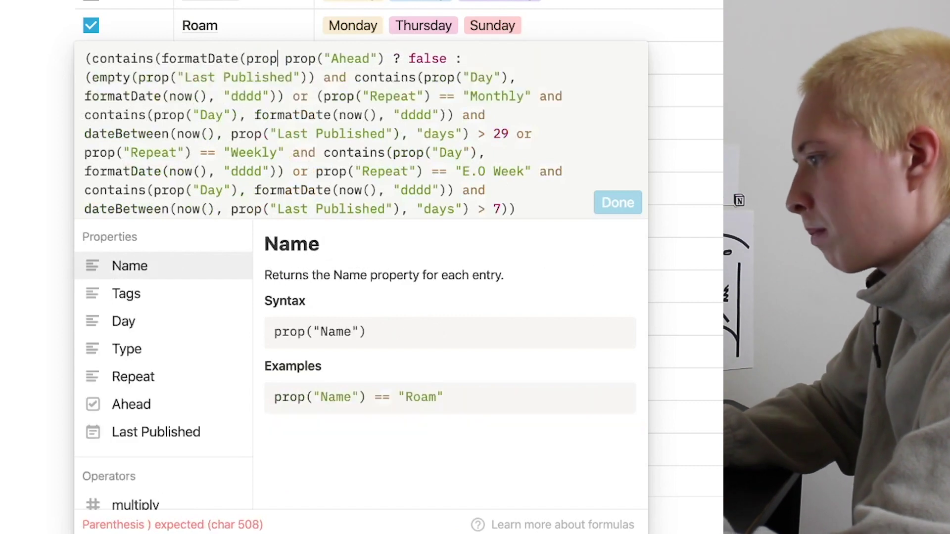
click(168, 440)
text(, "MMM )
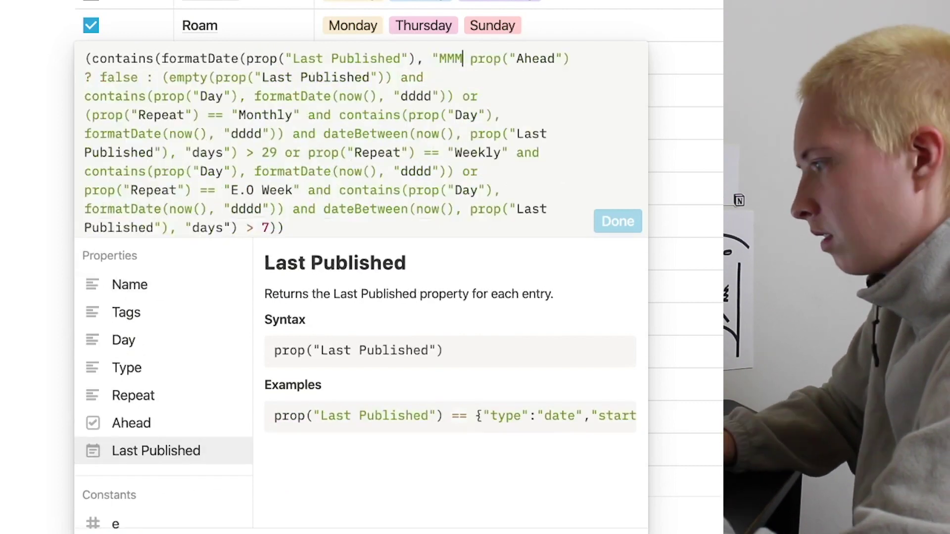
text(DD, )
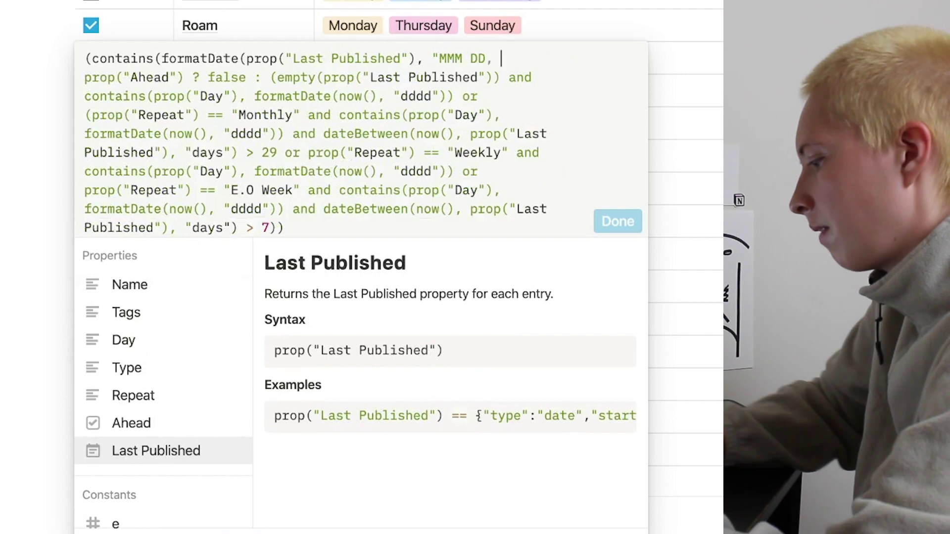
text(YY)
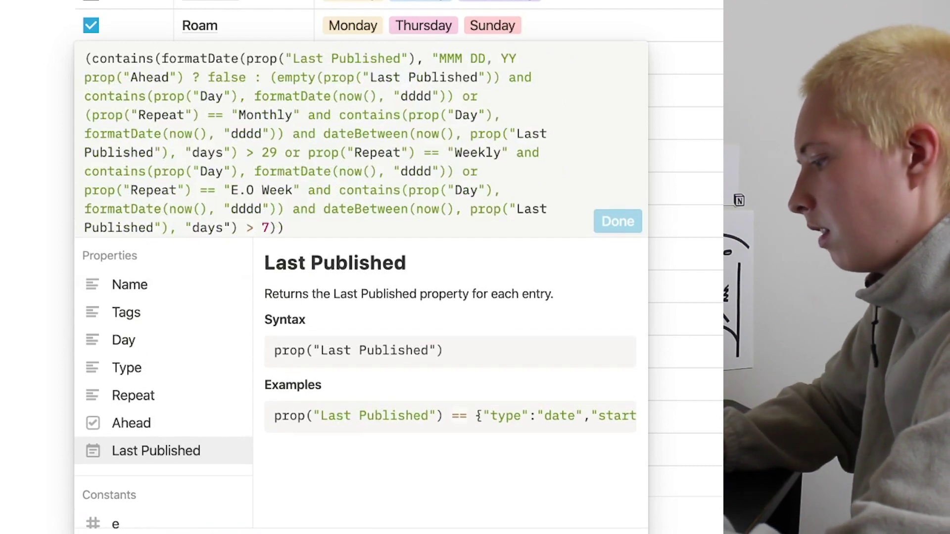
text(YY")
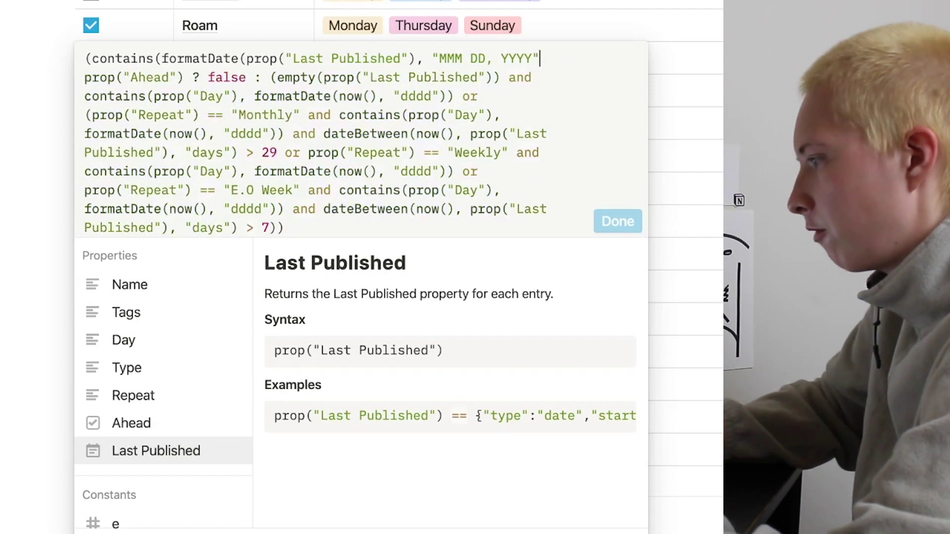
text(),)
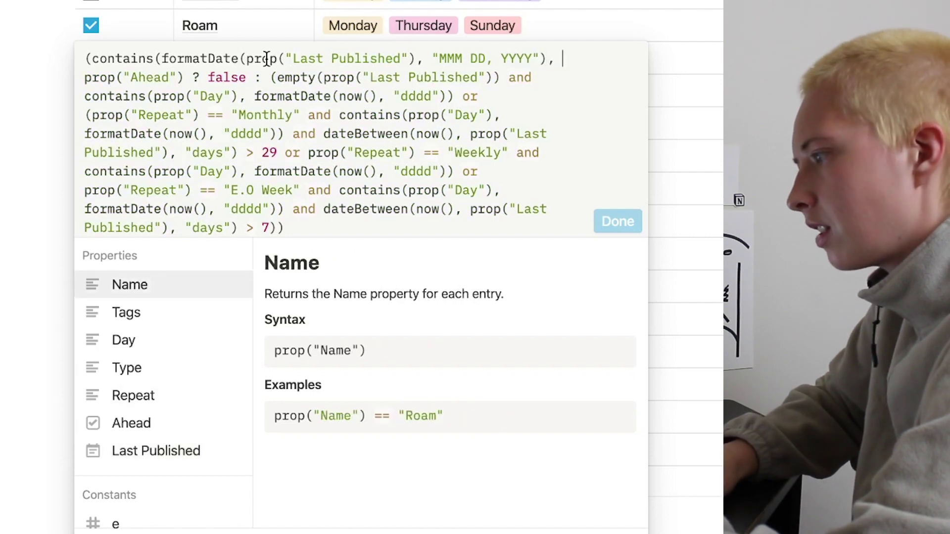
Step: Compare against formatDate(now(), "MMM DD, YYYY") and join it to the Ahead check with or
drag(246, 59, 548, 58)
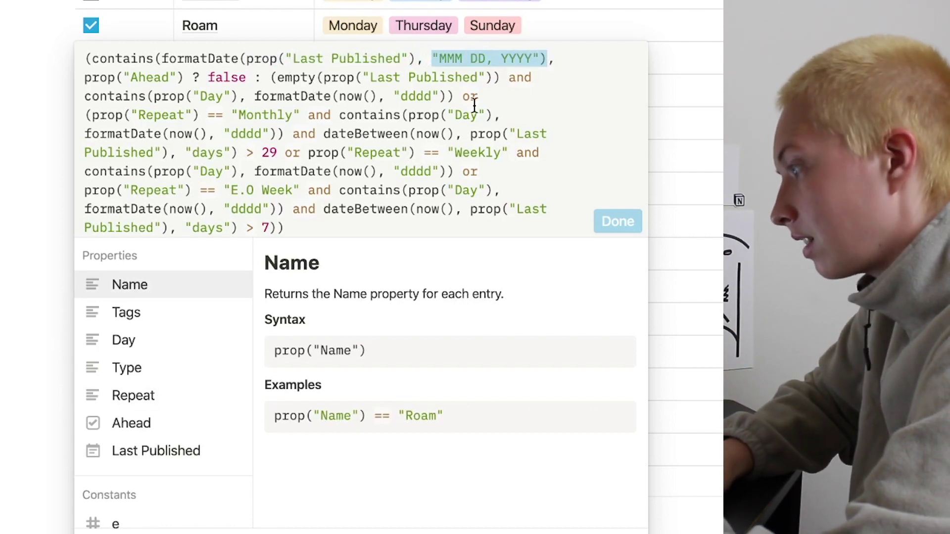
click(572, 63)
key(BackSpace)
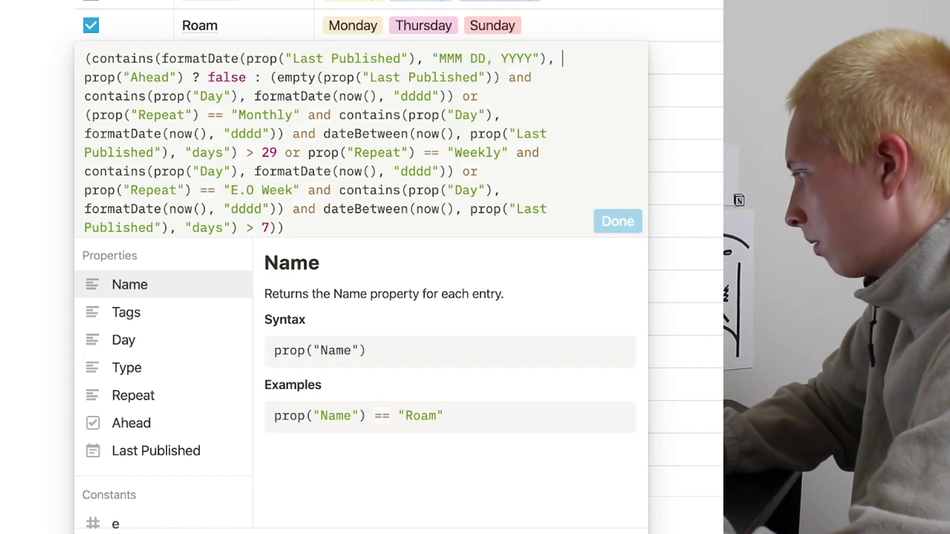
text(ormatDate(now)
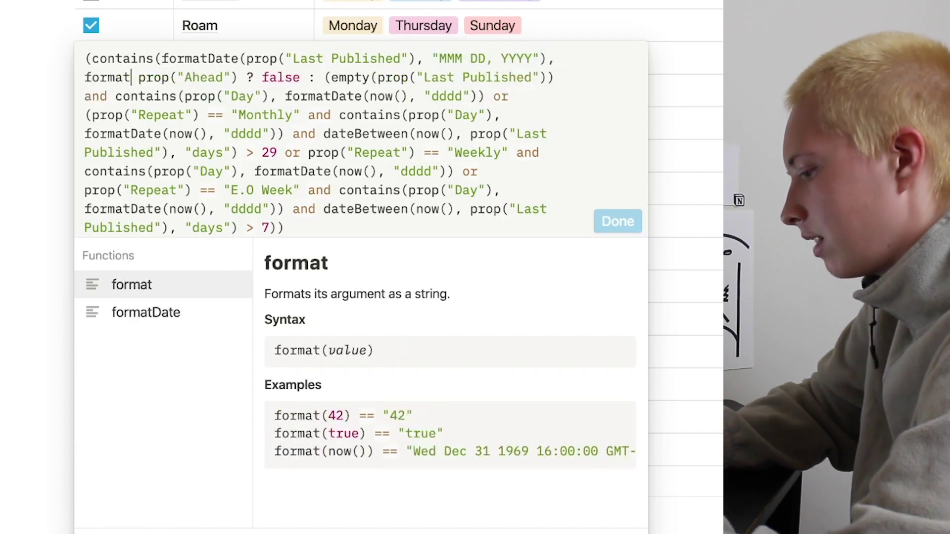
text((), ")
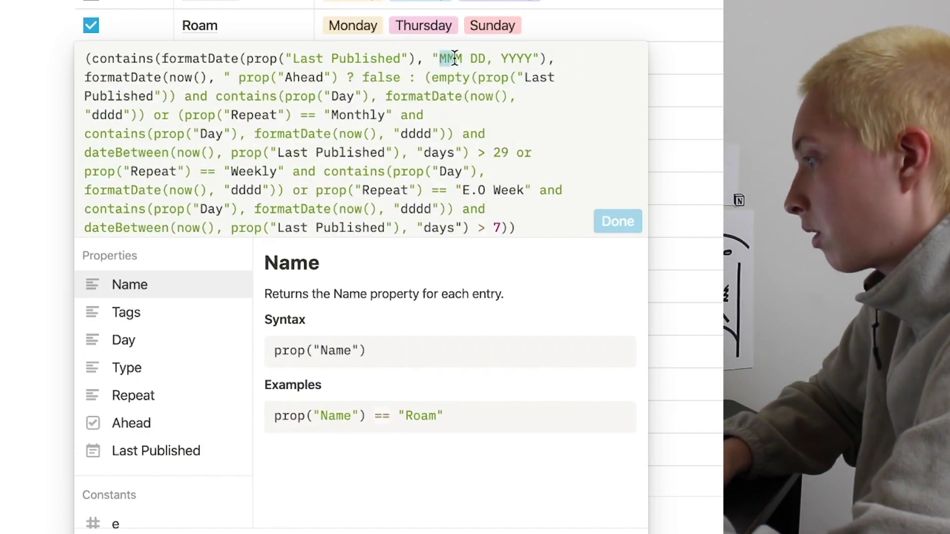
drag(459, 57, 463, 58)
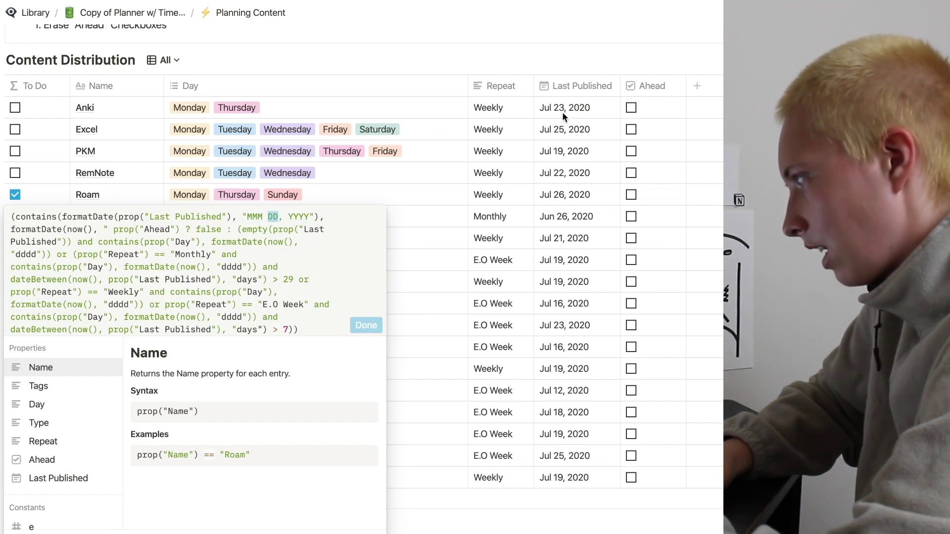
drag(299, 218, 308, 218)
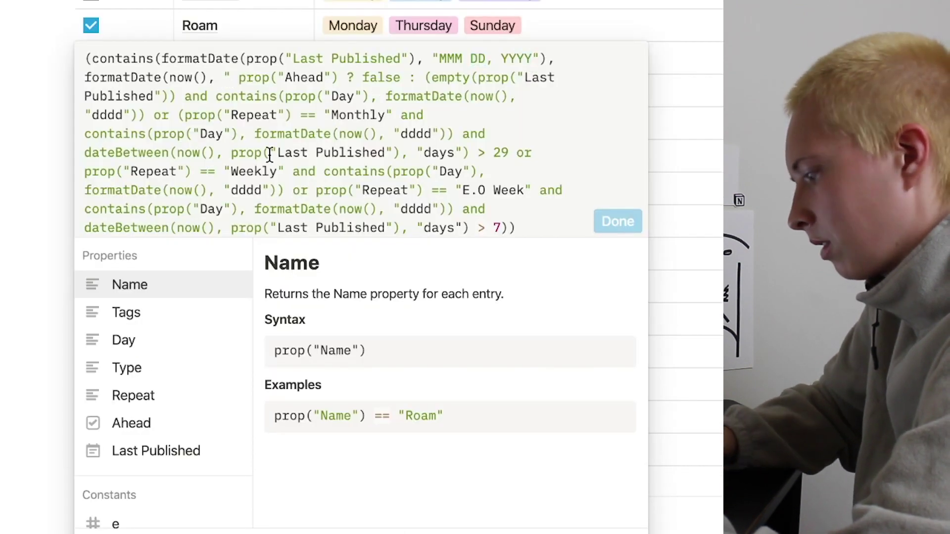
text(MMM)
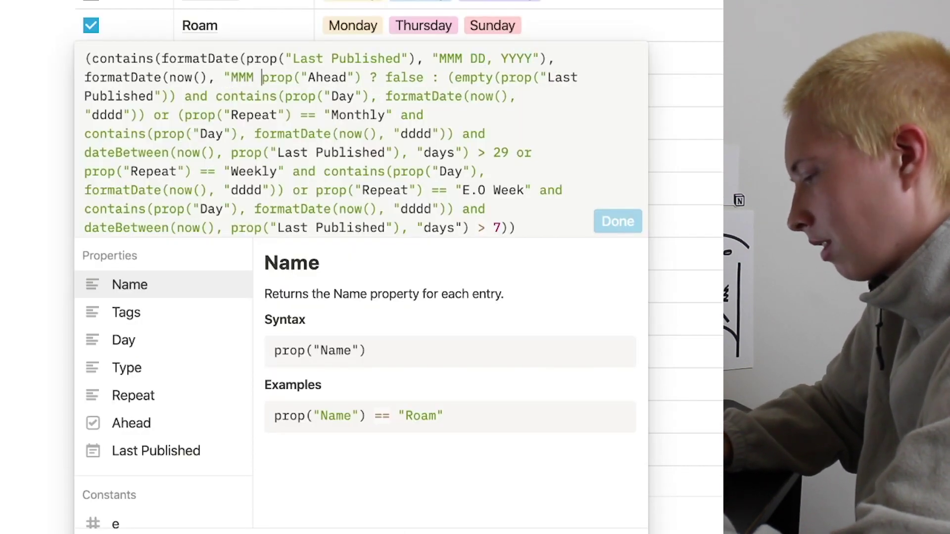
text( DD, YY)
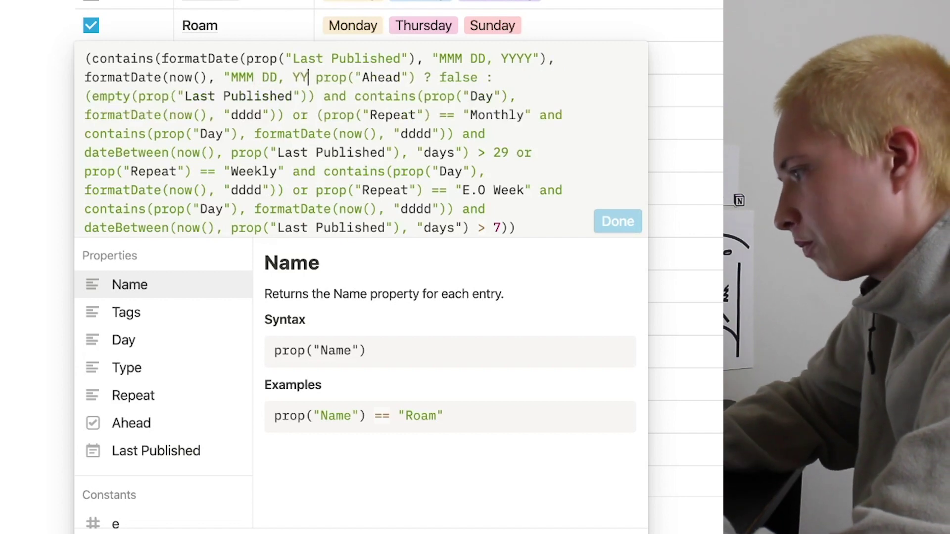
text(YY"))
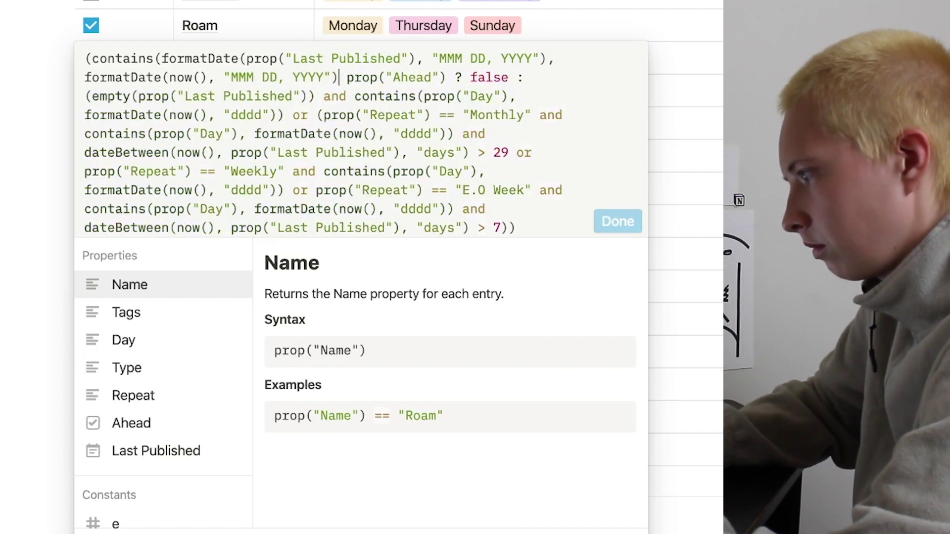
text() or)
Step: Review the new today's-date comparison and the original conditions that follow it
drag(243, 60, 393, 78)
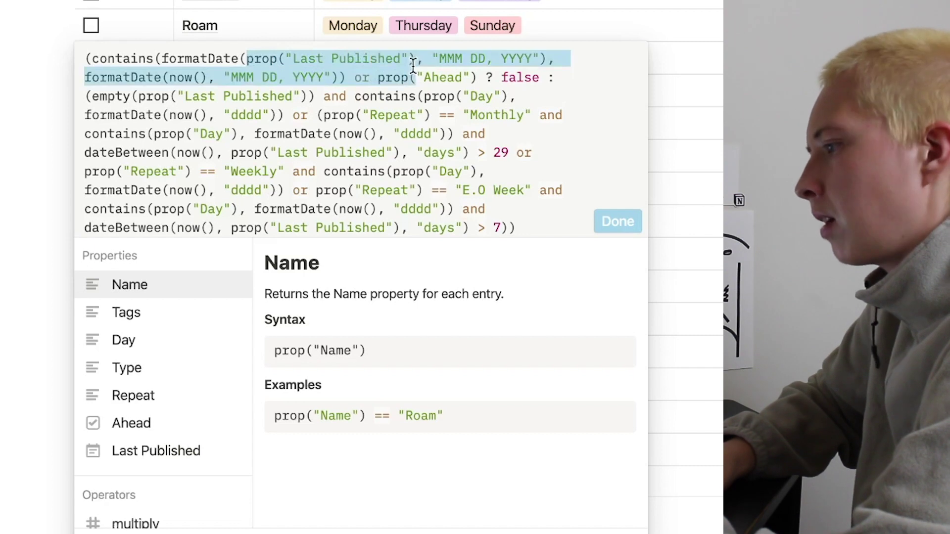
click(123, 58)
drag(98, 57, 200, 59)
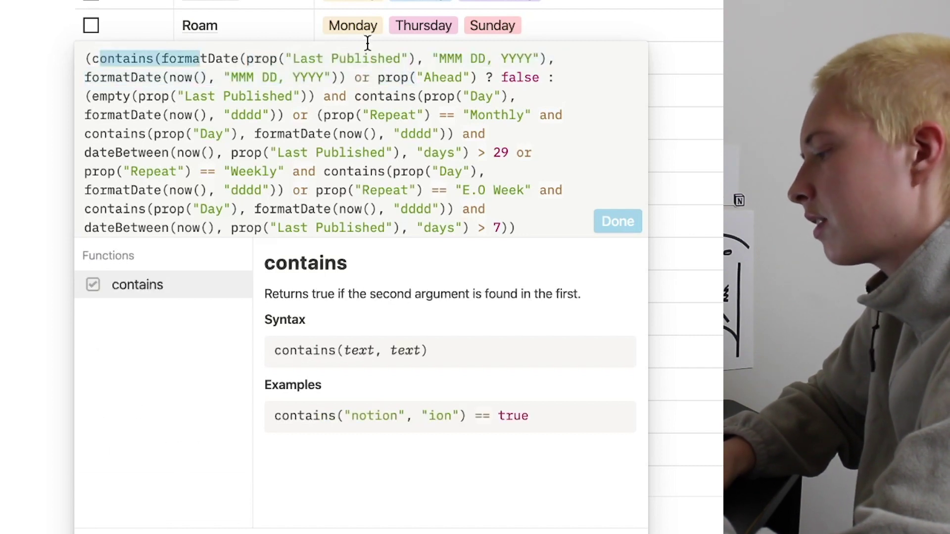
click(188, 77)
drag(131, 77, 494, 78)
click(348, 78)
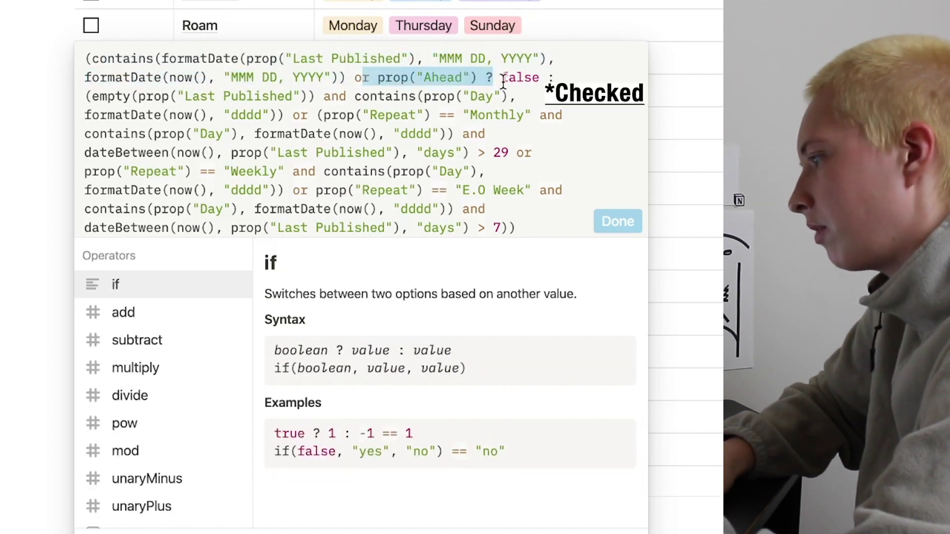
drag(85, 96, 503, 224)
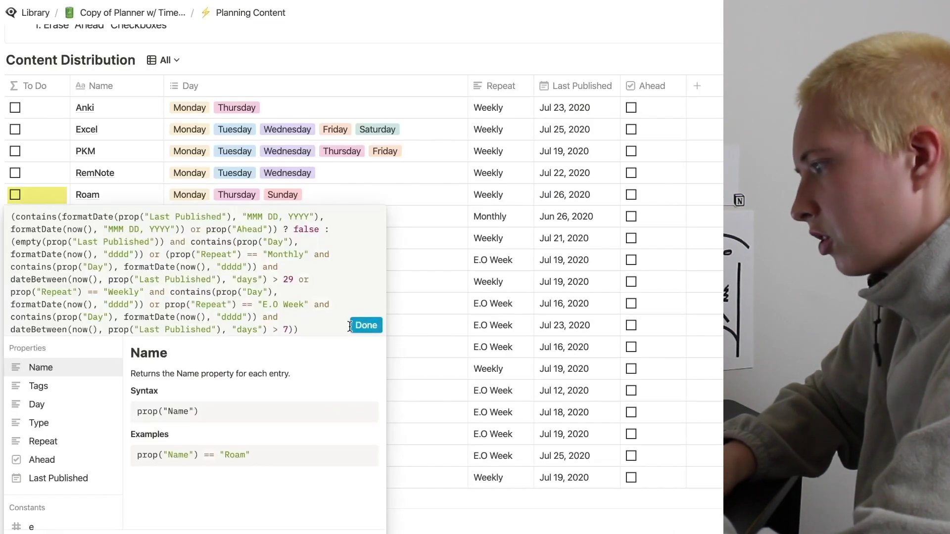
Step: Save the formula and set Roam's Last Published back to Jul 19, 2020
click(609, 222)
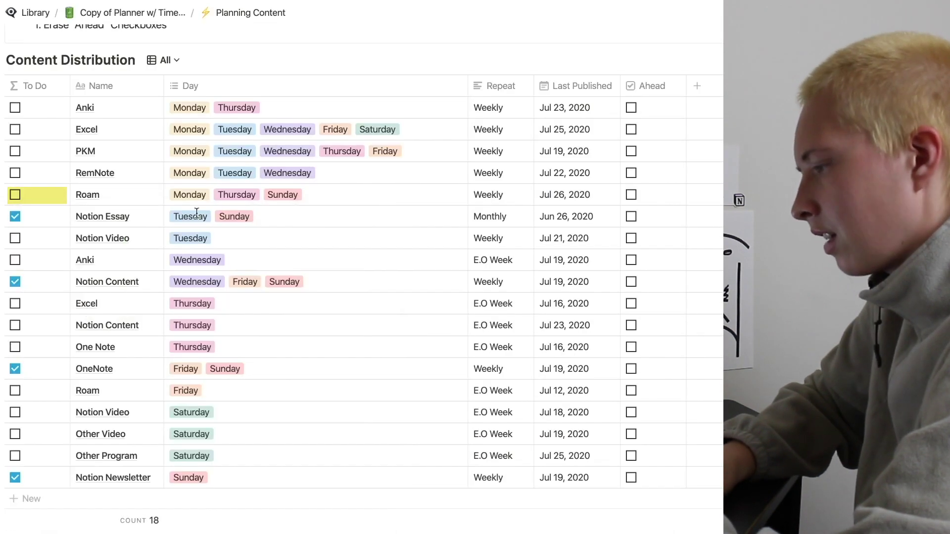
click(567, 197)
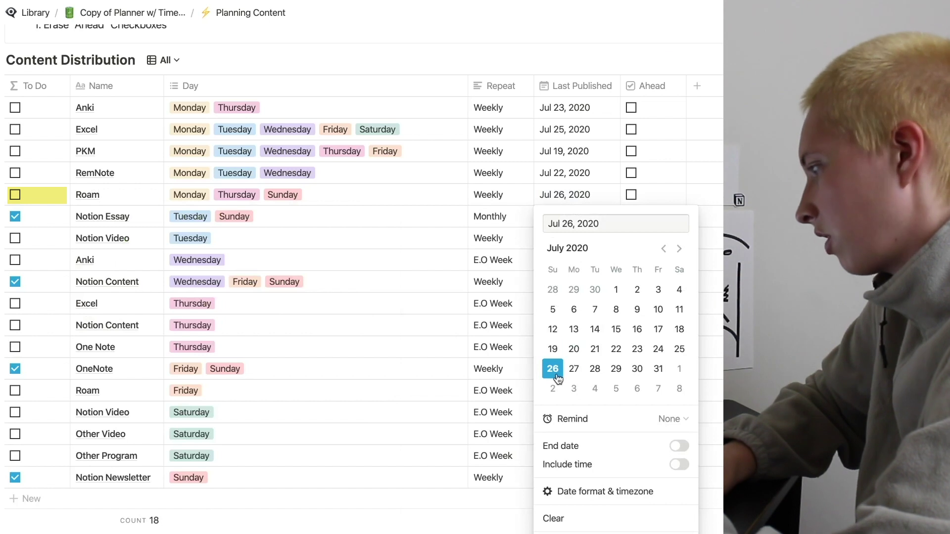
key(Escape)
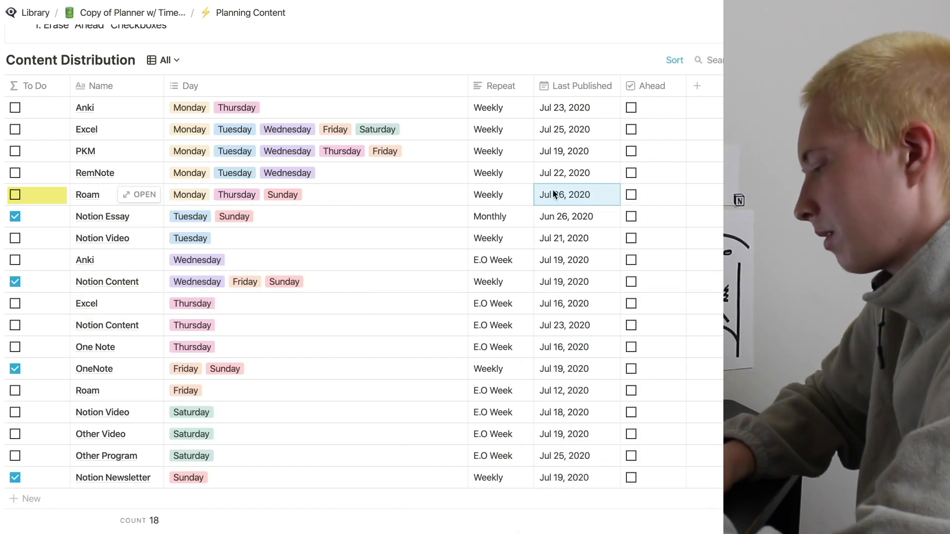
click(552, 189)
click(553, 350)
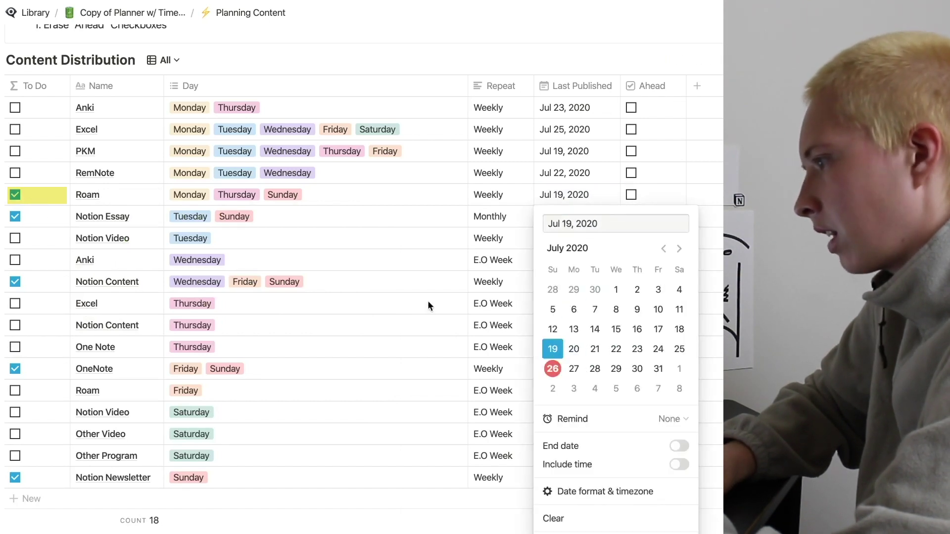
key(Escape)
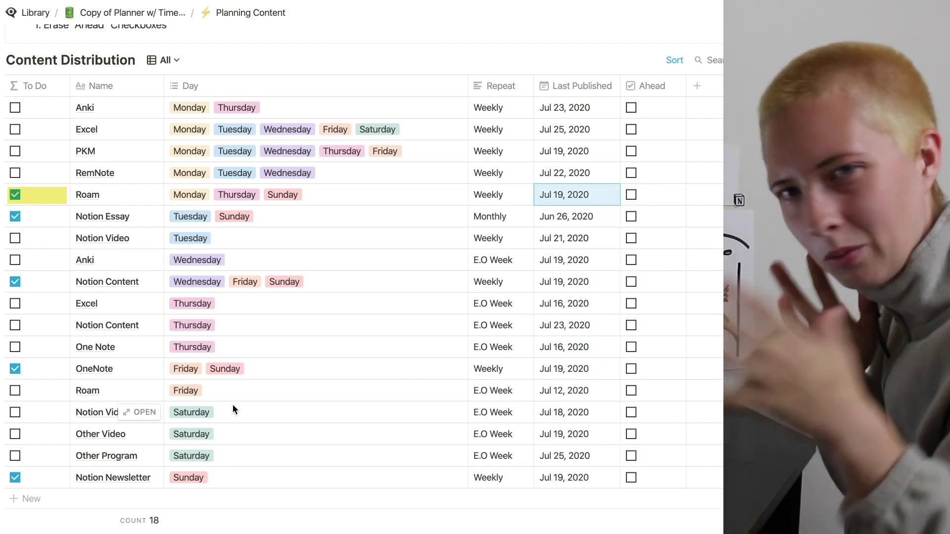
Step: Switch Content Distribution to the Days of Week board view
scroll(233, 410, up, 1)
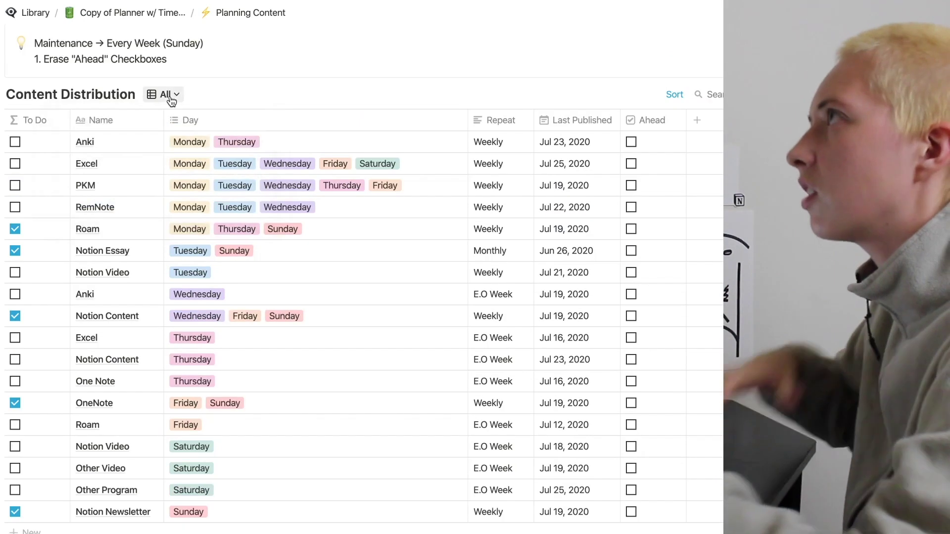
click(171, 98)
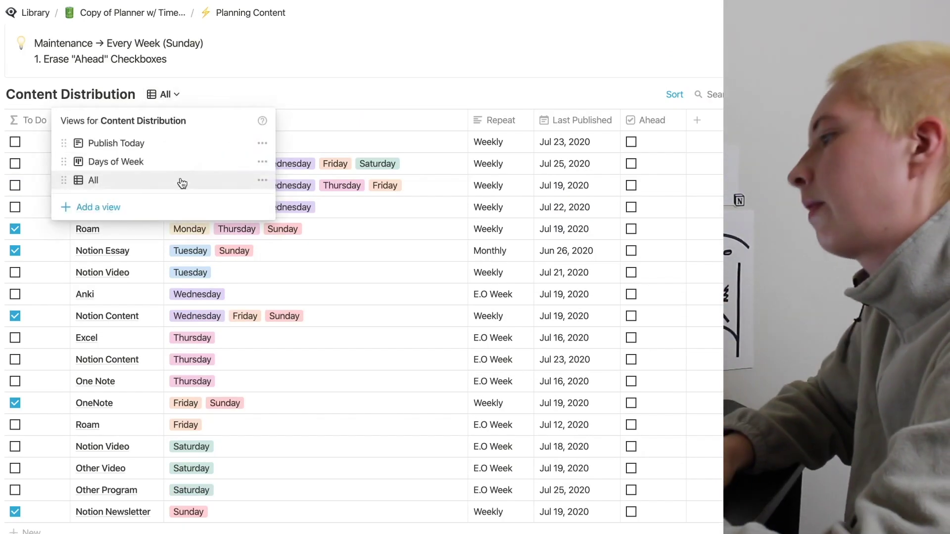
click(132, 164)
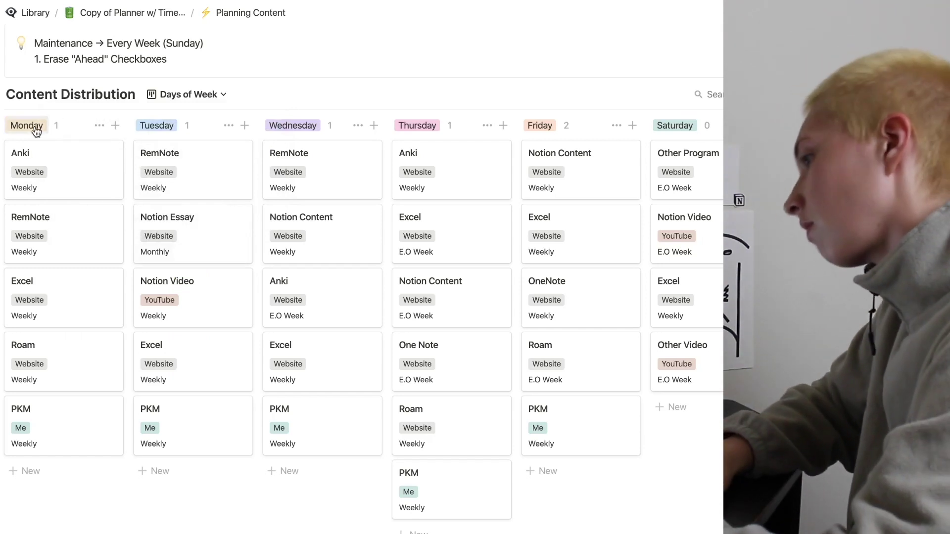
scroll(279, 201, right, 2)
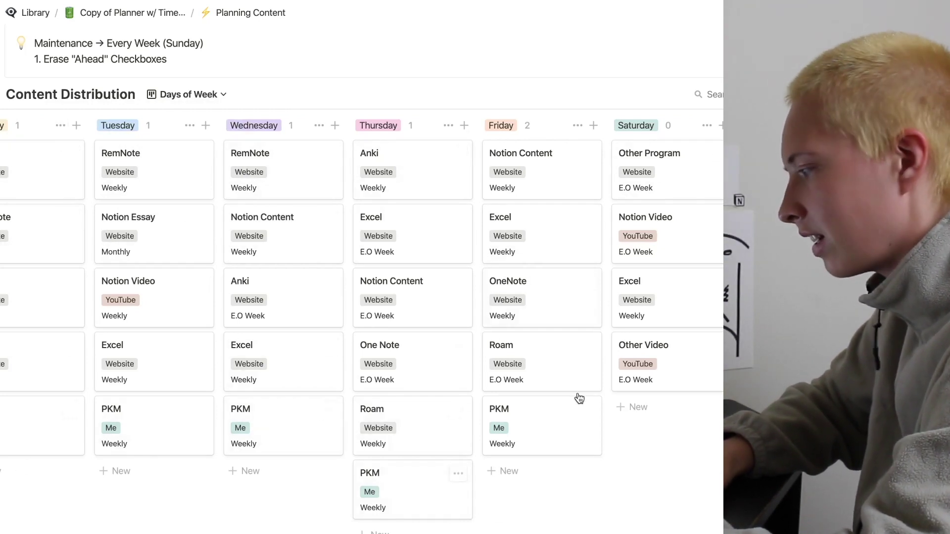
Step: Switch to the Publish Today list view and check its To Do is checked filter
click(186, 95)
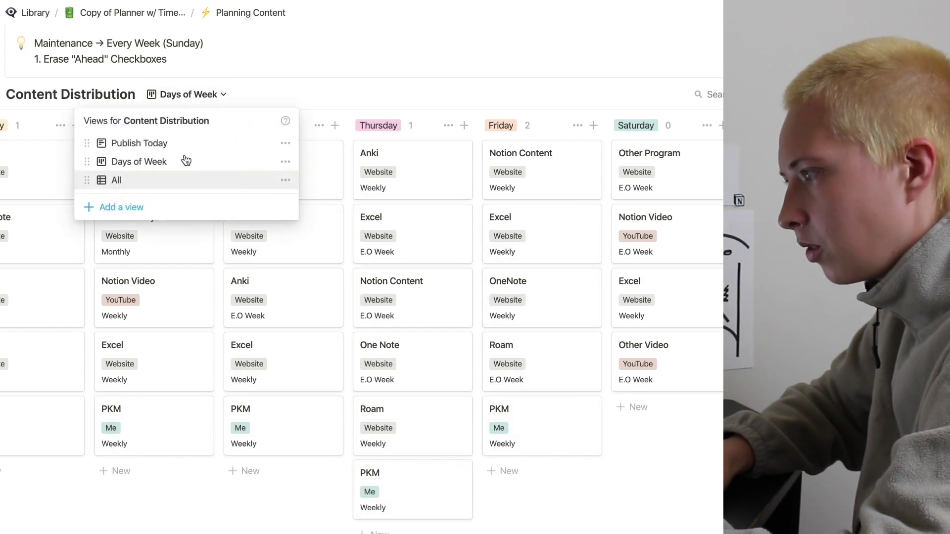
click(166, 150)
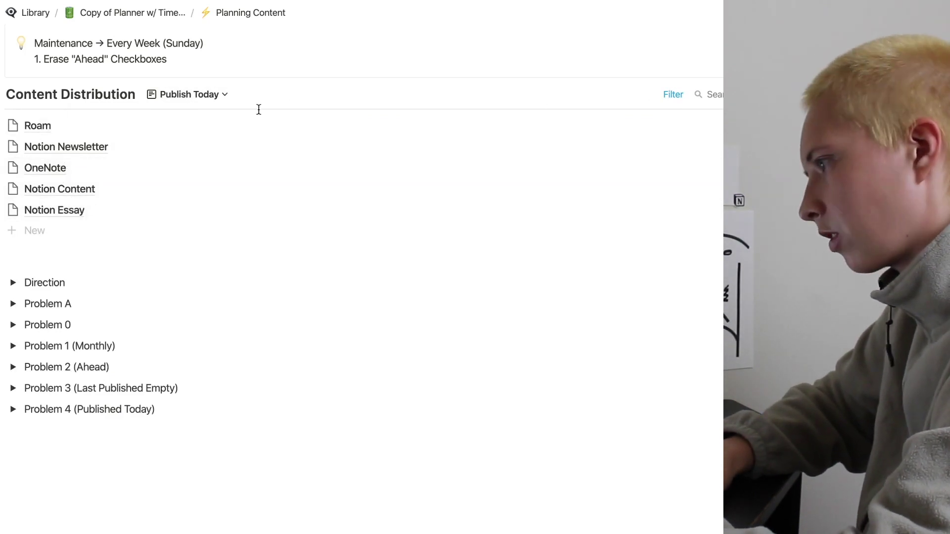
click(673, 94)
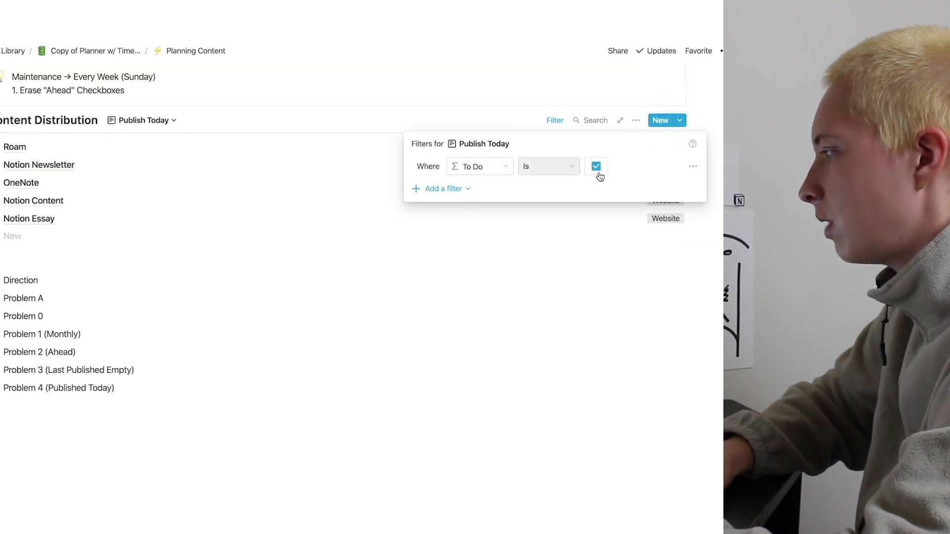
key(Escape)
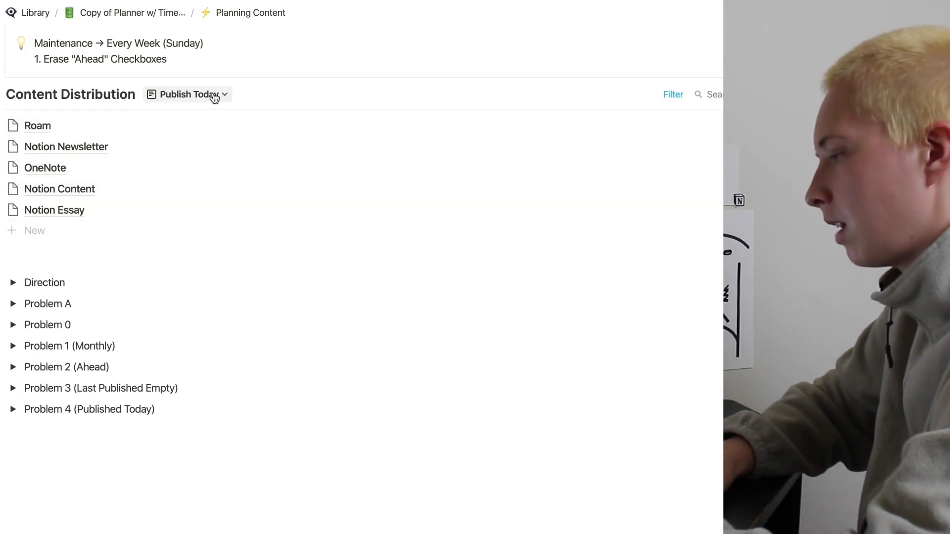
click(212, 96)
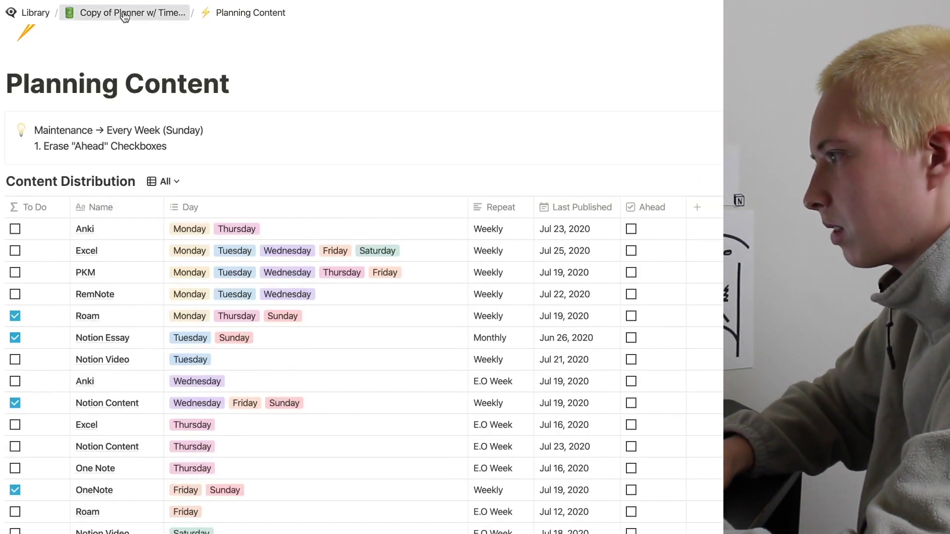
Step: Go to the Copy of Planner w/ Timetable page and delete the old Content Distribution block
click(126, 13)
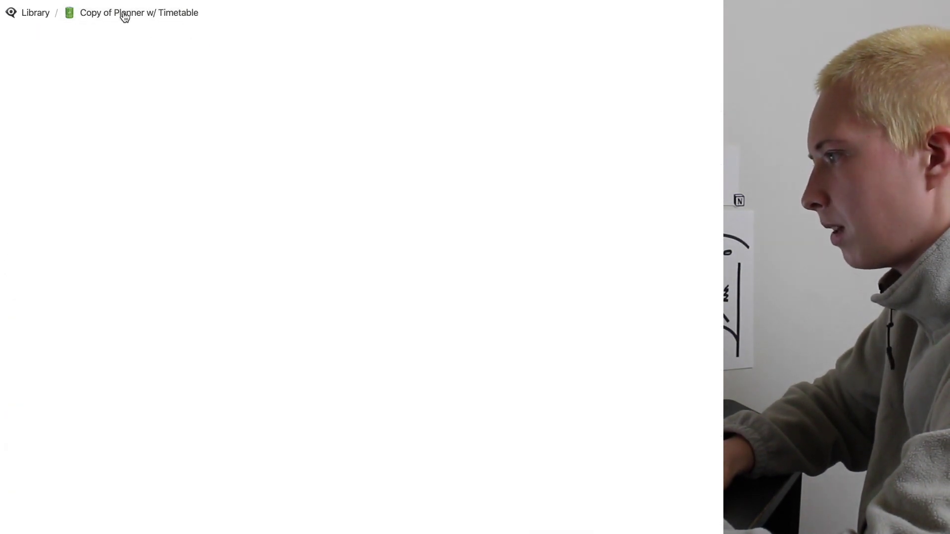
scroll(318, 364, down, 3)
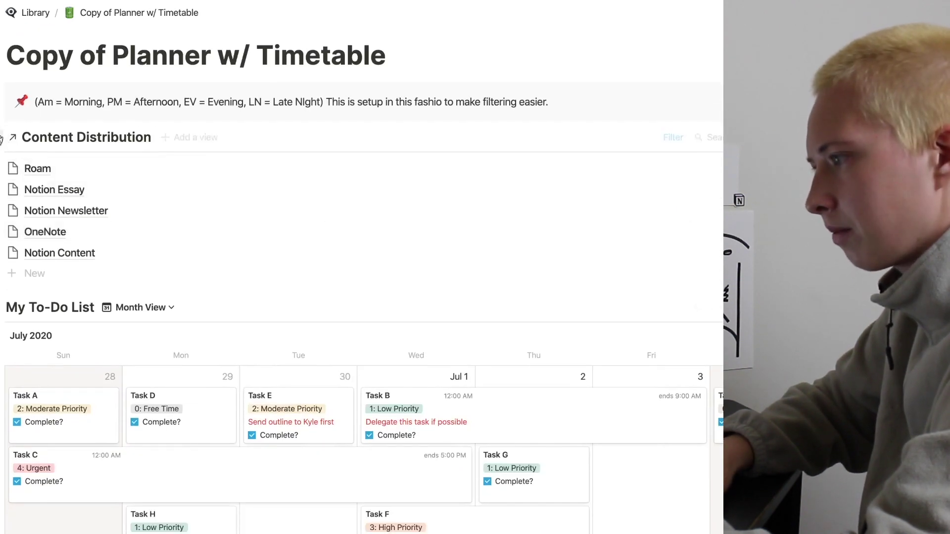
click(2, 143)
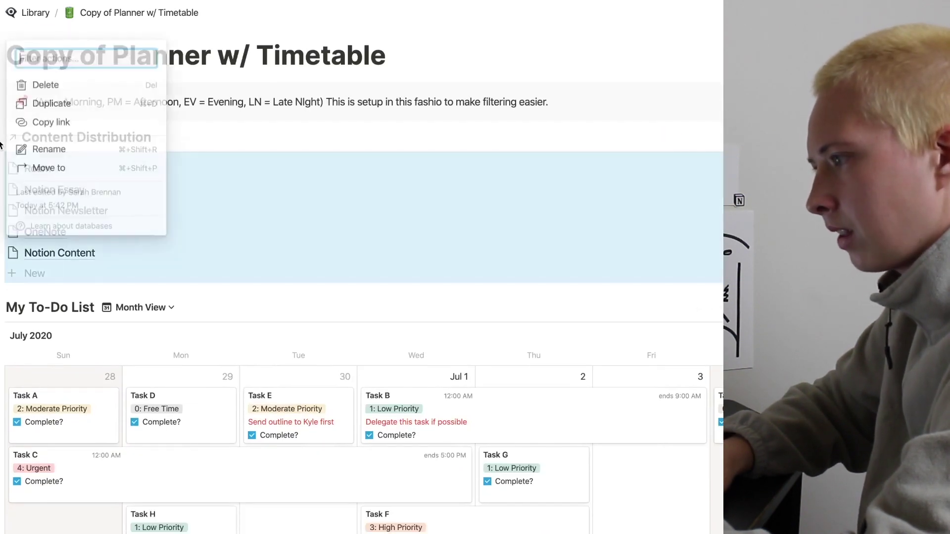
click(49, 85)
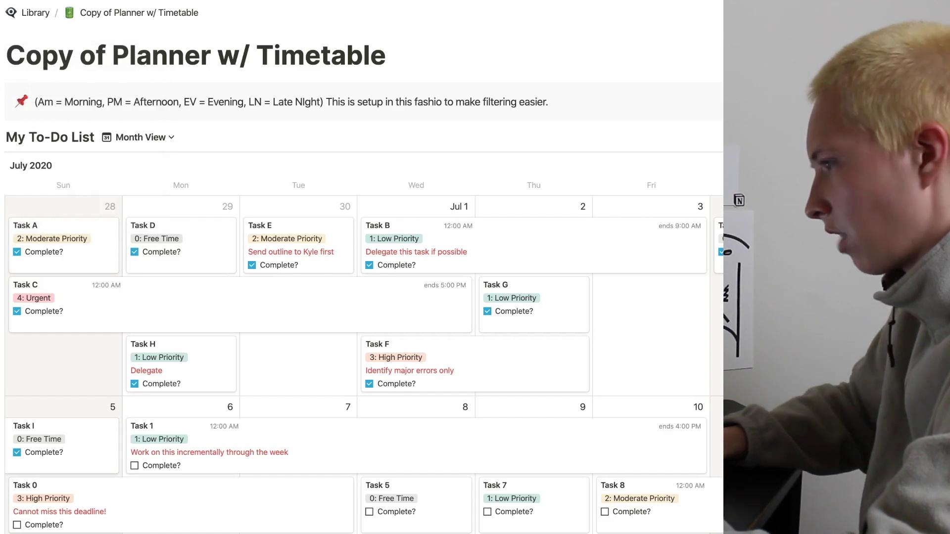
Step: Insert a linked database via /link pointing to Content Distribution
key(Return)
text(/link)
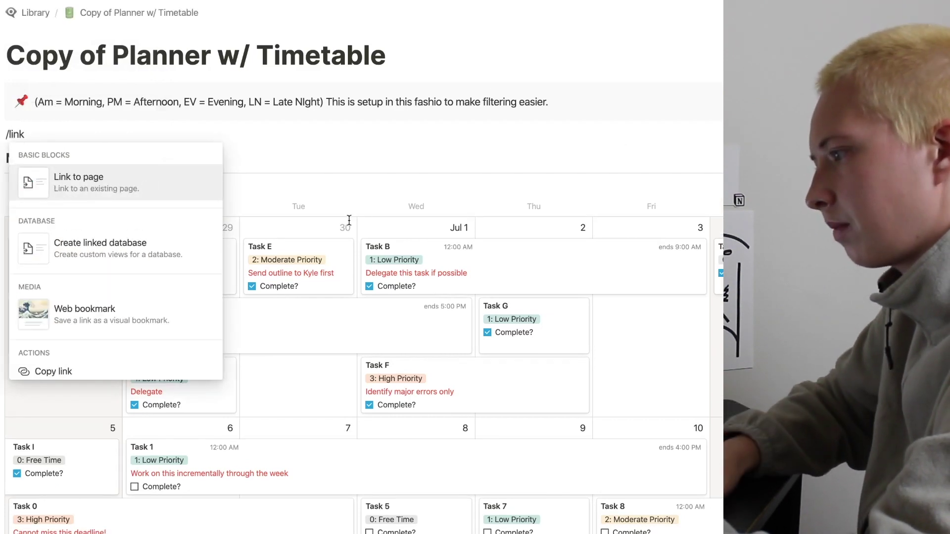
click(106, 247)
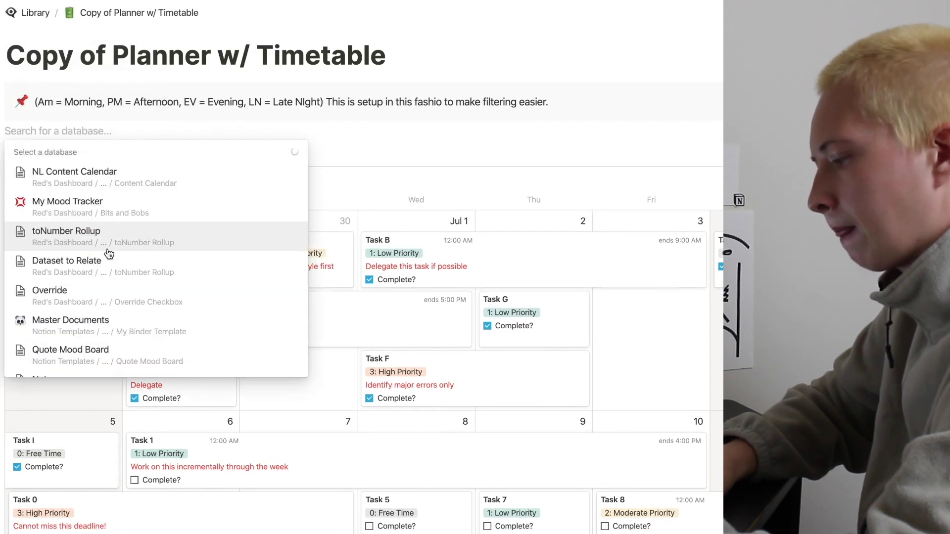
text(Content )
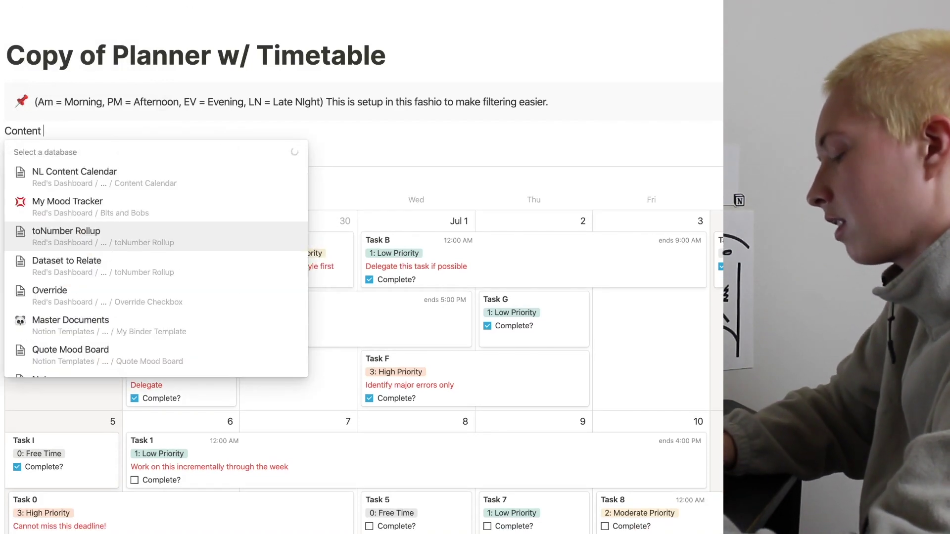
text(D)
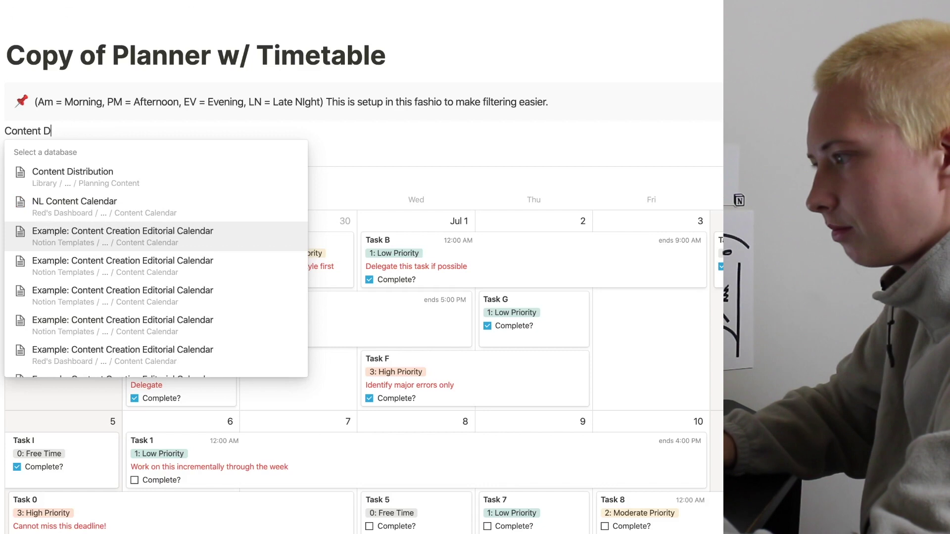
click(127, 182)
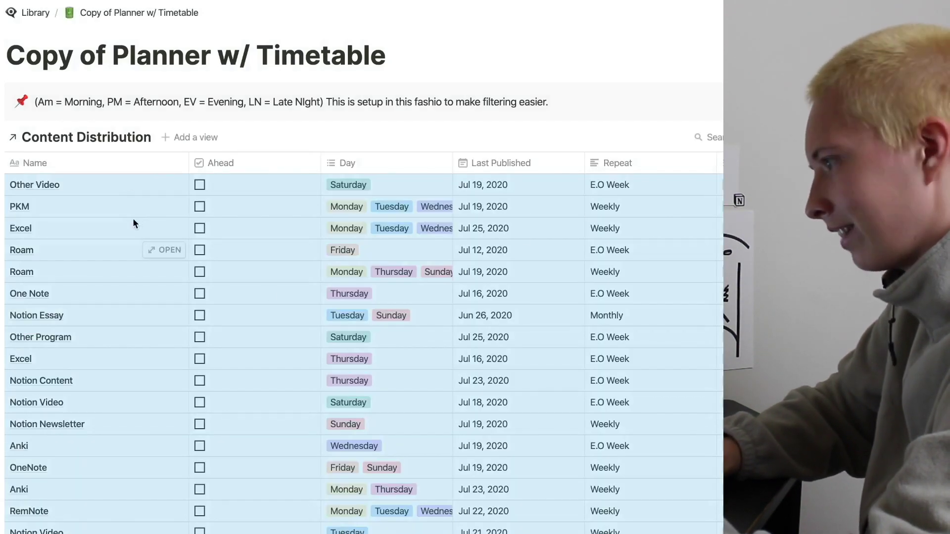
Step: Add a list view to the linked database and delete its table view
click(194, 136)
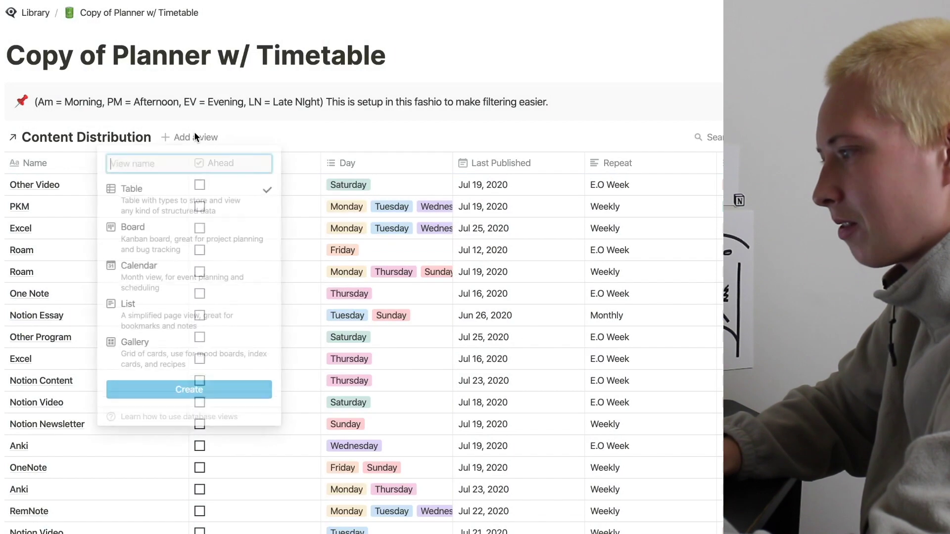
click(178, 319)
click(177, 391)
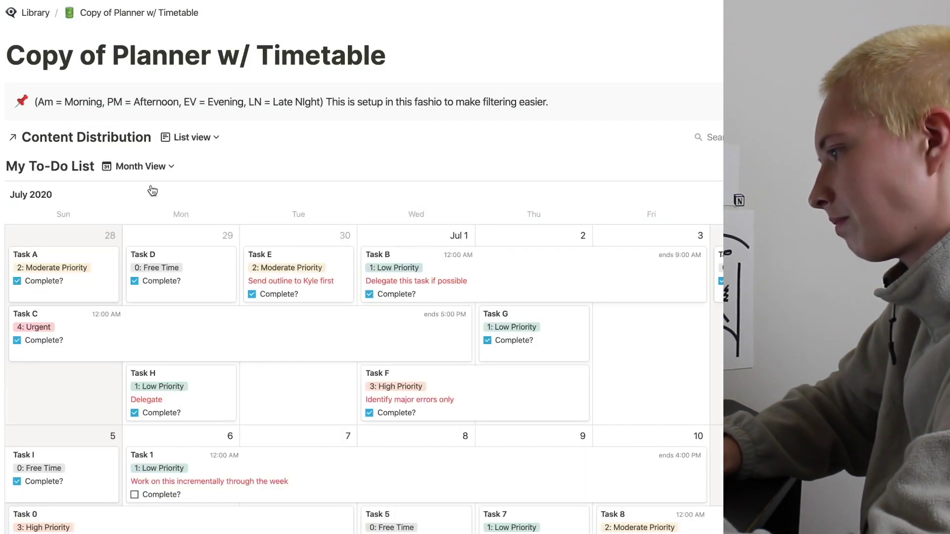
click(197, 140)
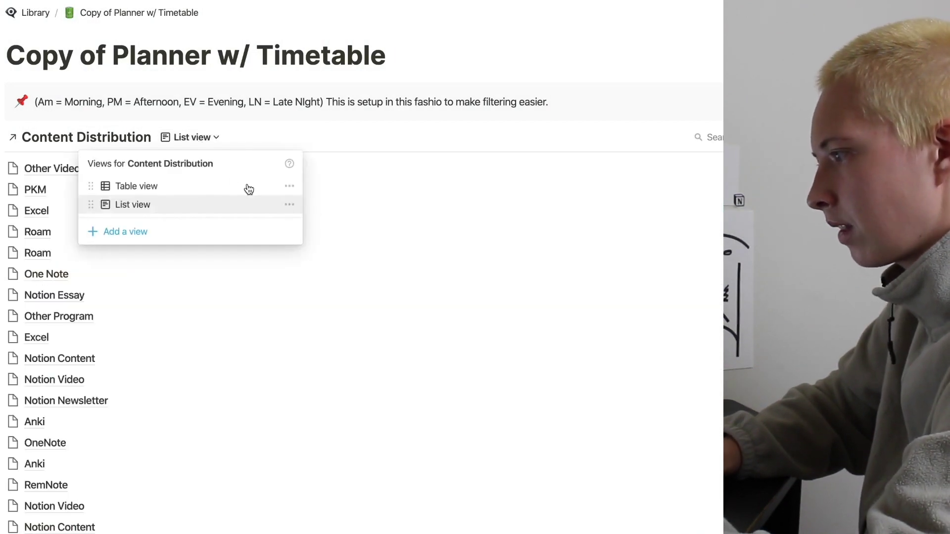
click(291, 187)
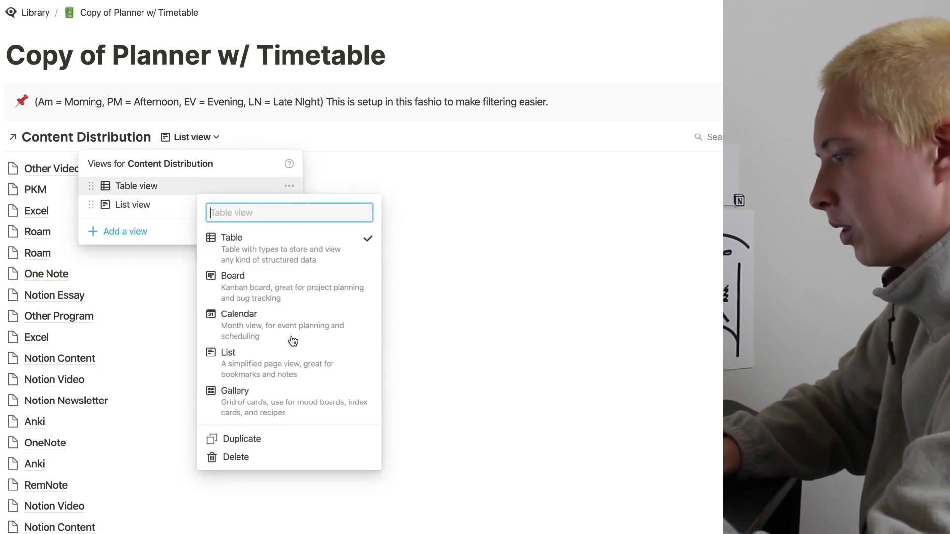
click(247, 455)
click(344, 314)
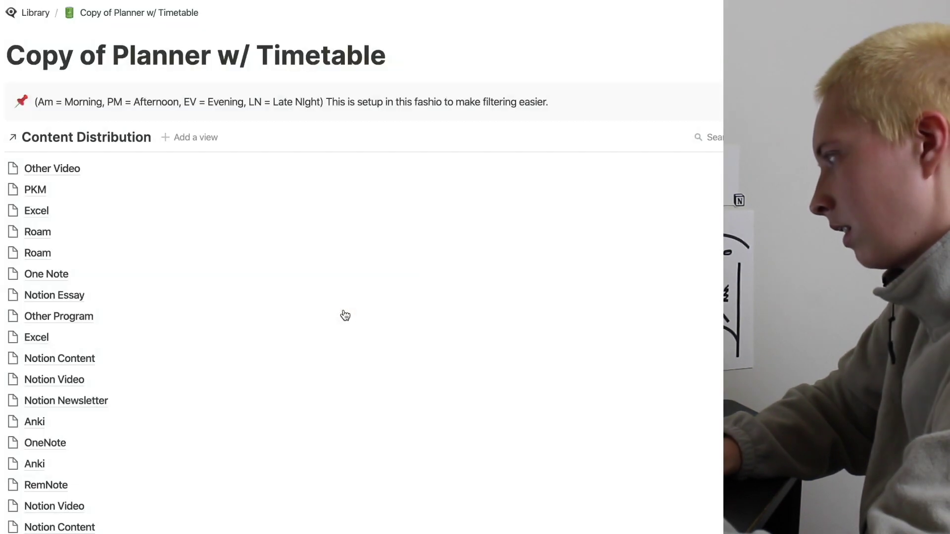
Step: Filter the list view to rows where To Do is checked
click(558, 137)
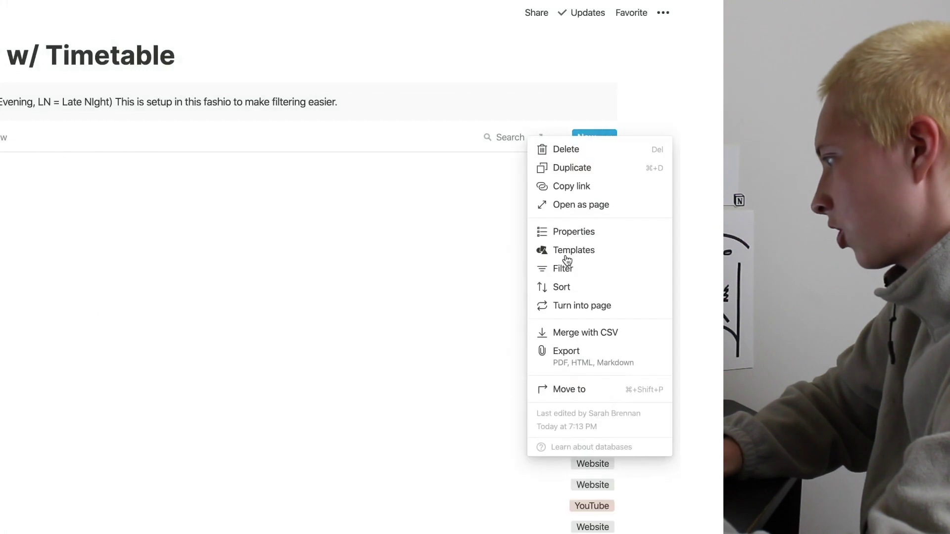
click(564, 270)
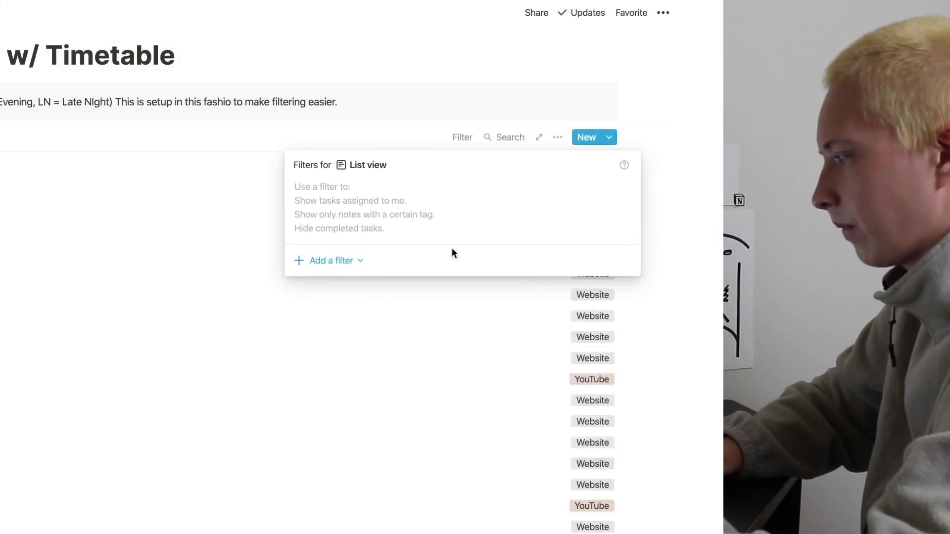
click(346, 261)
click(335, 290)
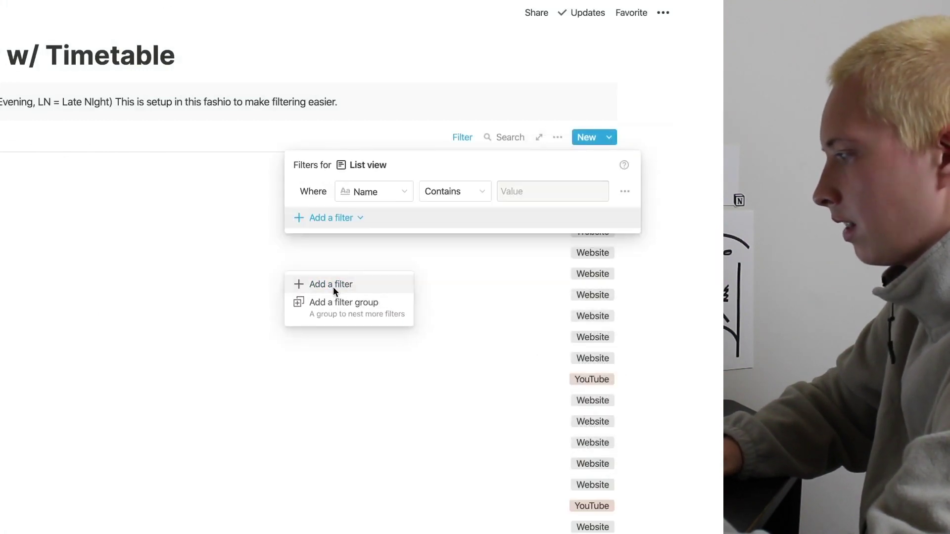
click(366, 192)
click(356, 359)
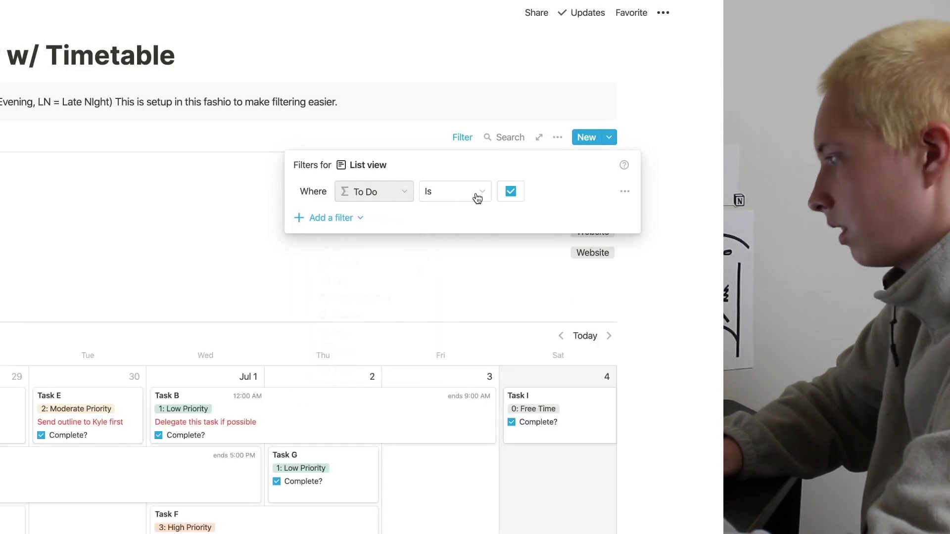
click(140, 233)
scroll(140, 233, down, 3)
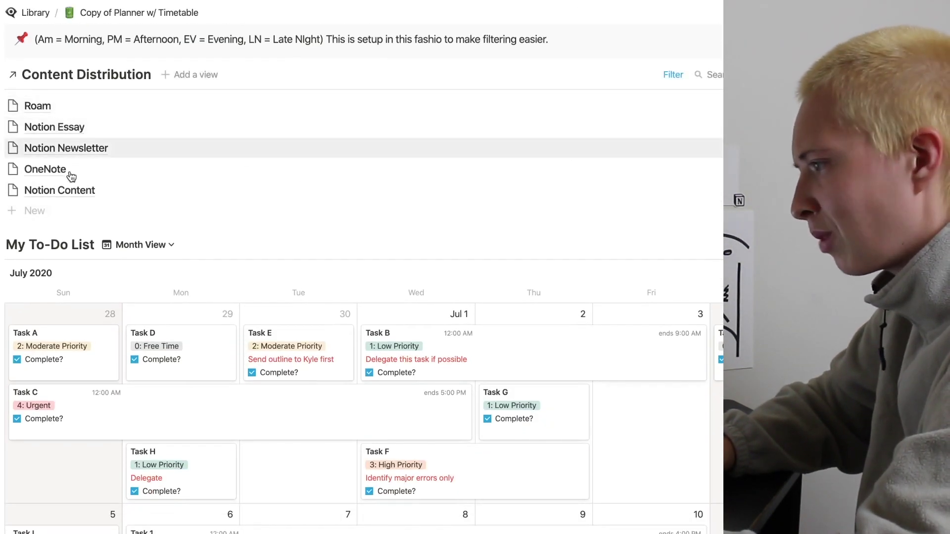
scroll(188, 199, down, 4)
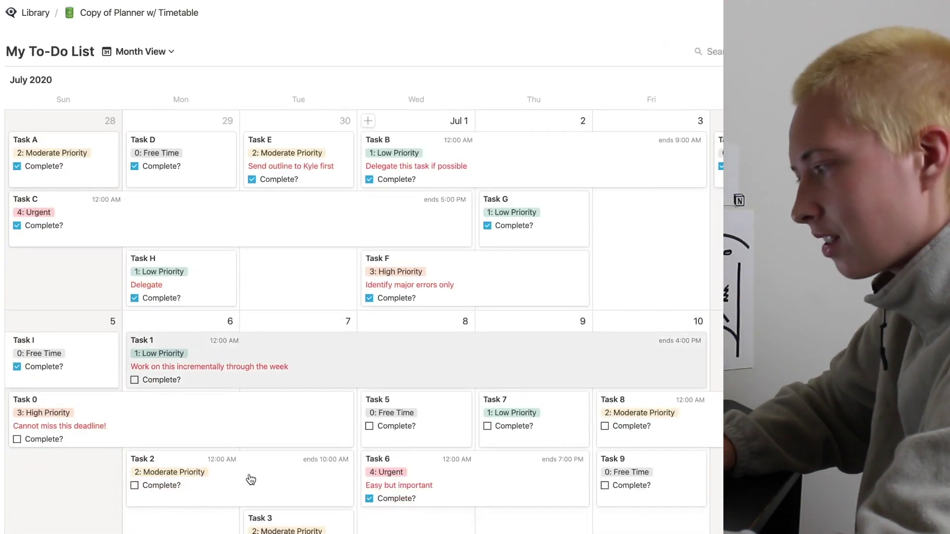
scroll(305, 426, down, 2)
scroll(306, 427, down, 12)
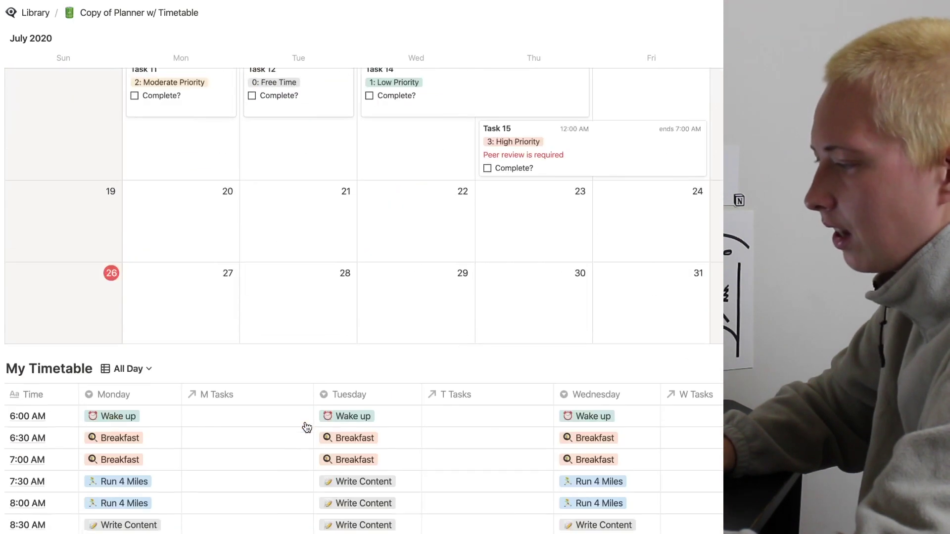